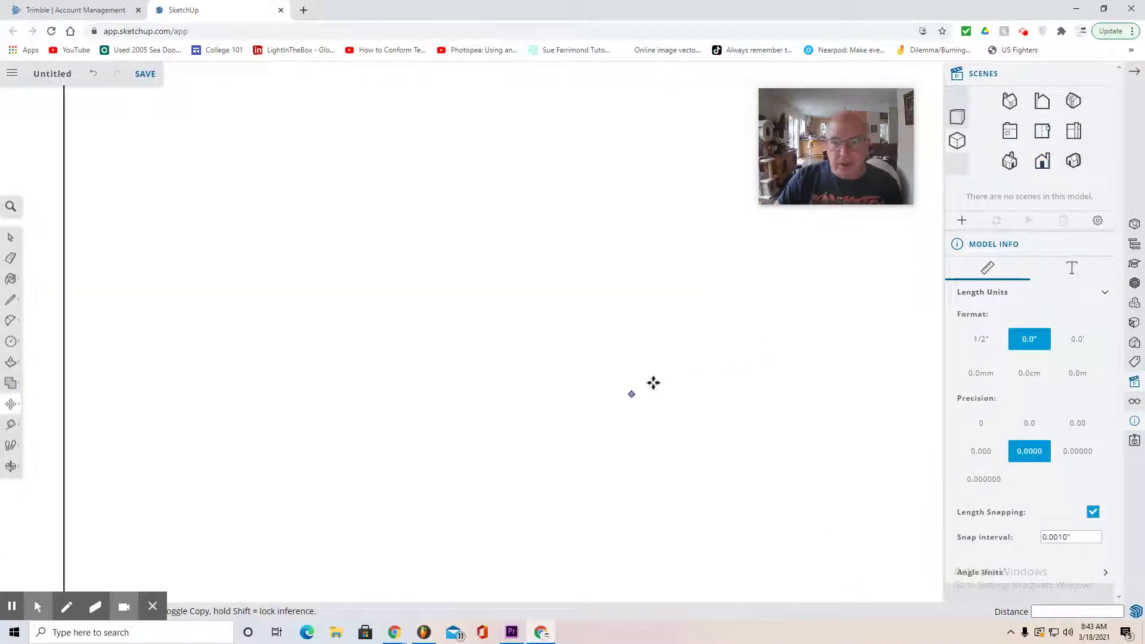
pyautogui.scroll(-3, 810, 264)
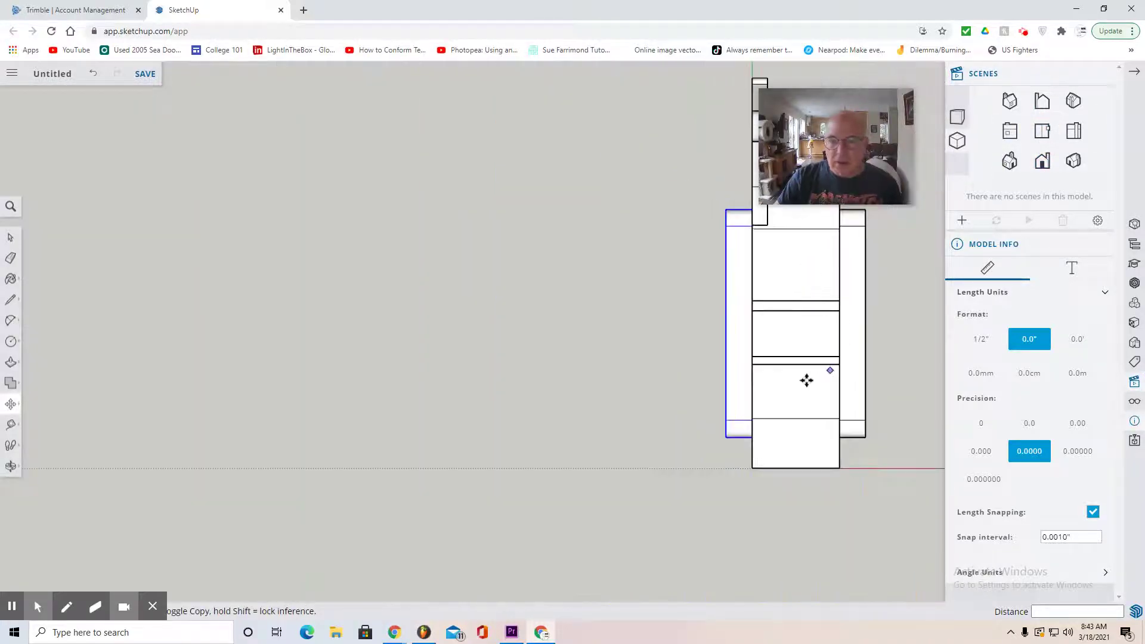
# Zoom out and orbit to see the tank and arm, then switch to Top view.
pyautogui.moveTo(21, 456)
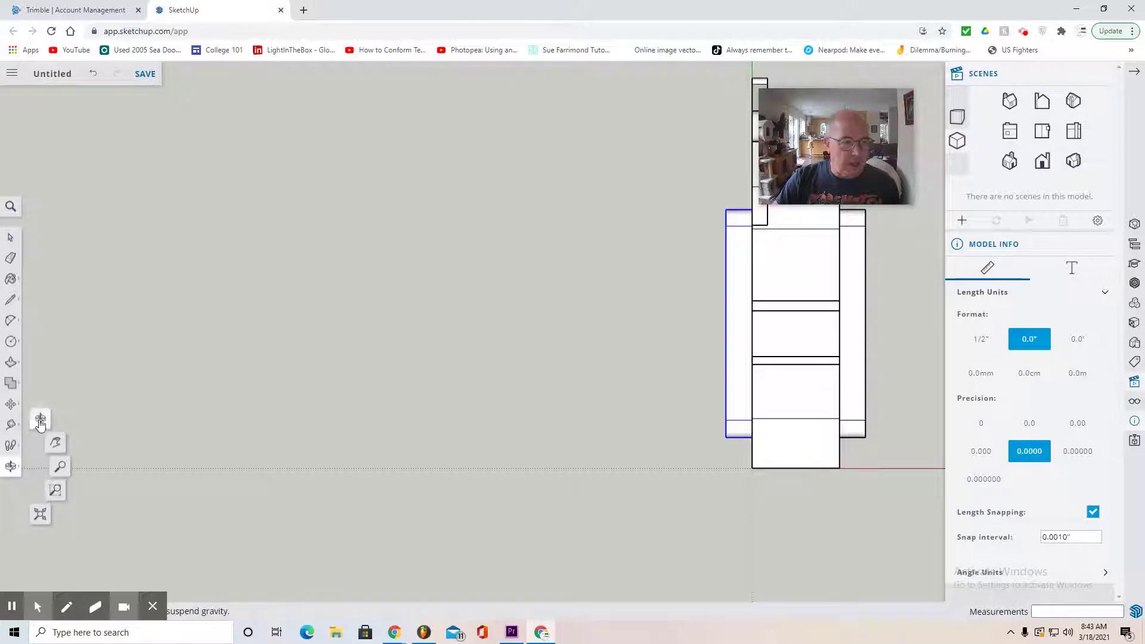
pyautogui.click(40, 420)
pyautogui.moveTo(555, 514); pyautogui.dragTo(356, 263)
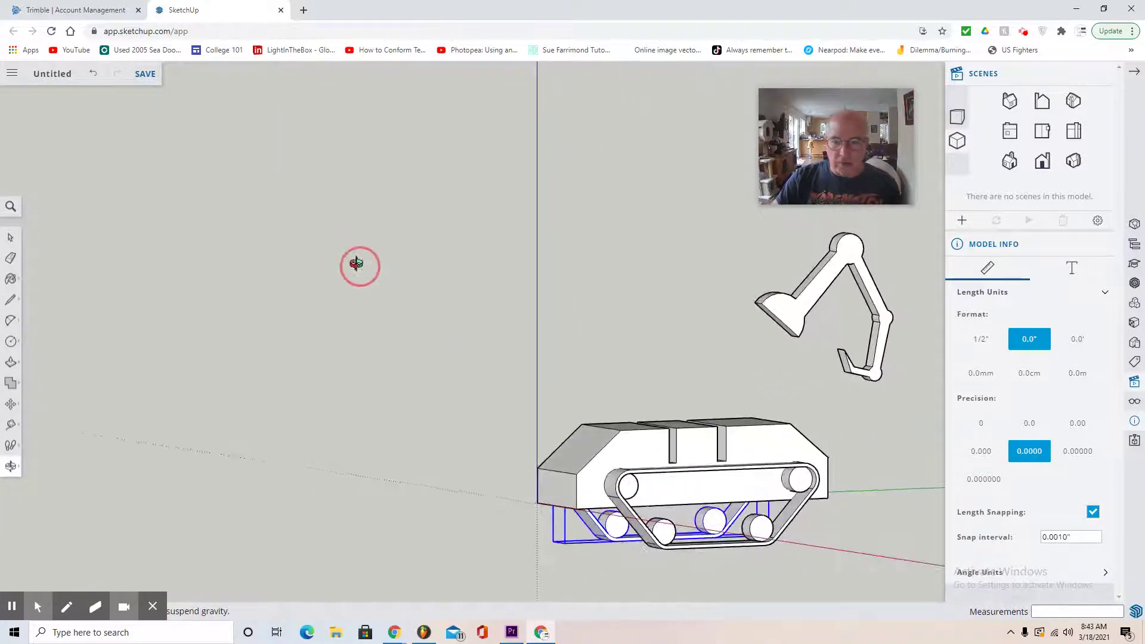
pyautogui.click(18, 236)
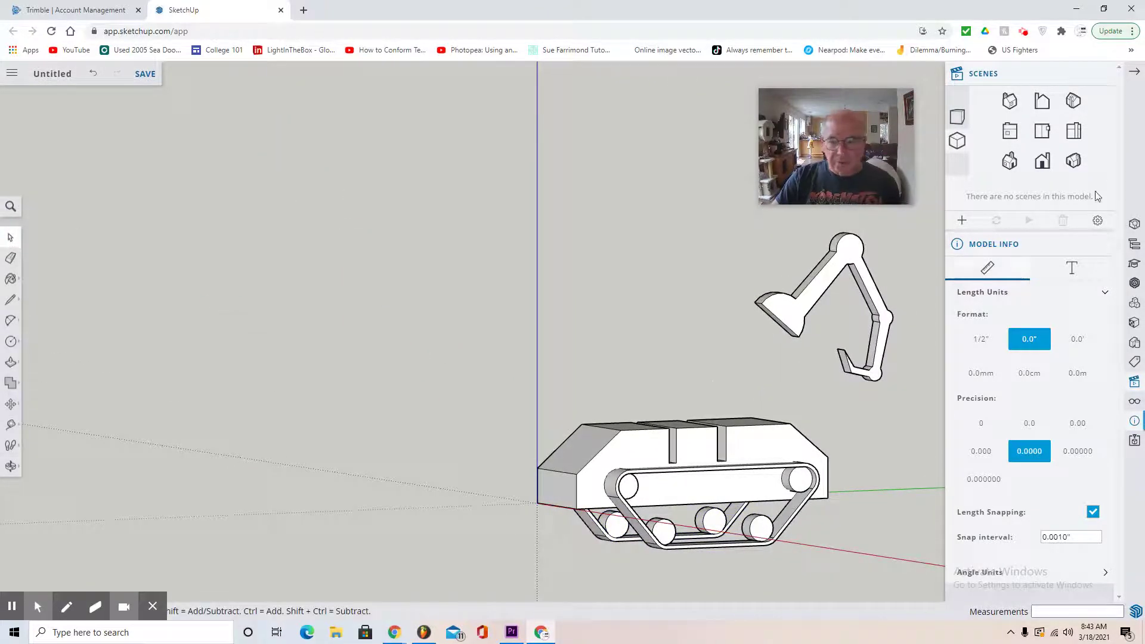
pyautogui.click(1047, 139)
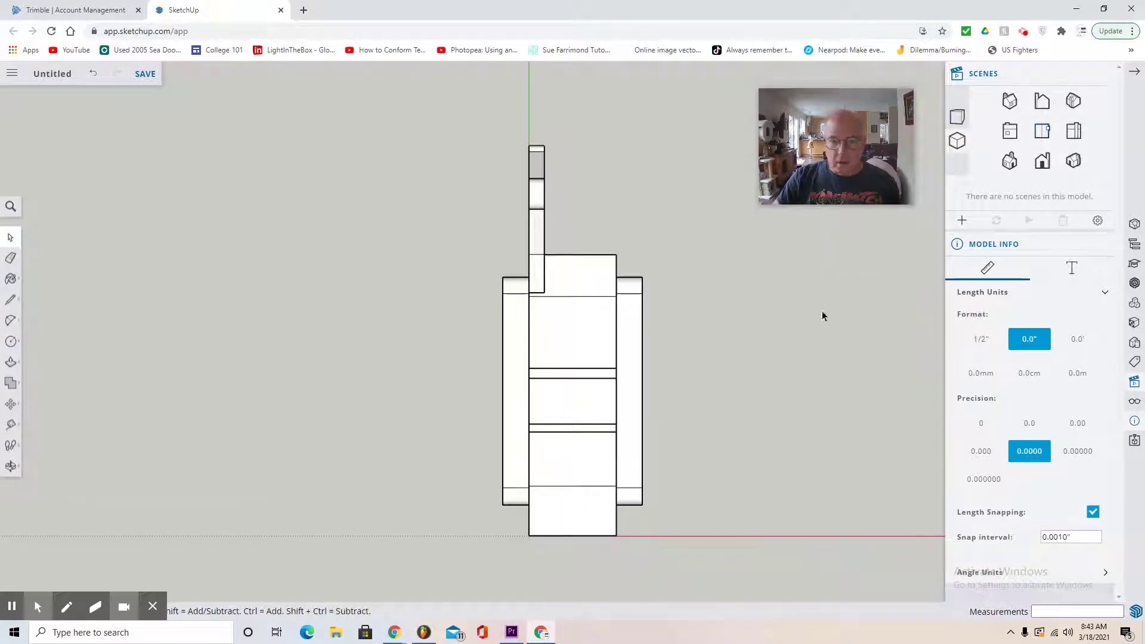
# Select the whole excavator arm in side view and lower it toward the tank body.
pyautogui.click(1075, 138)
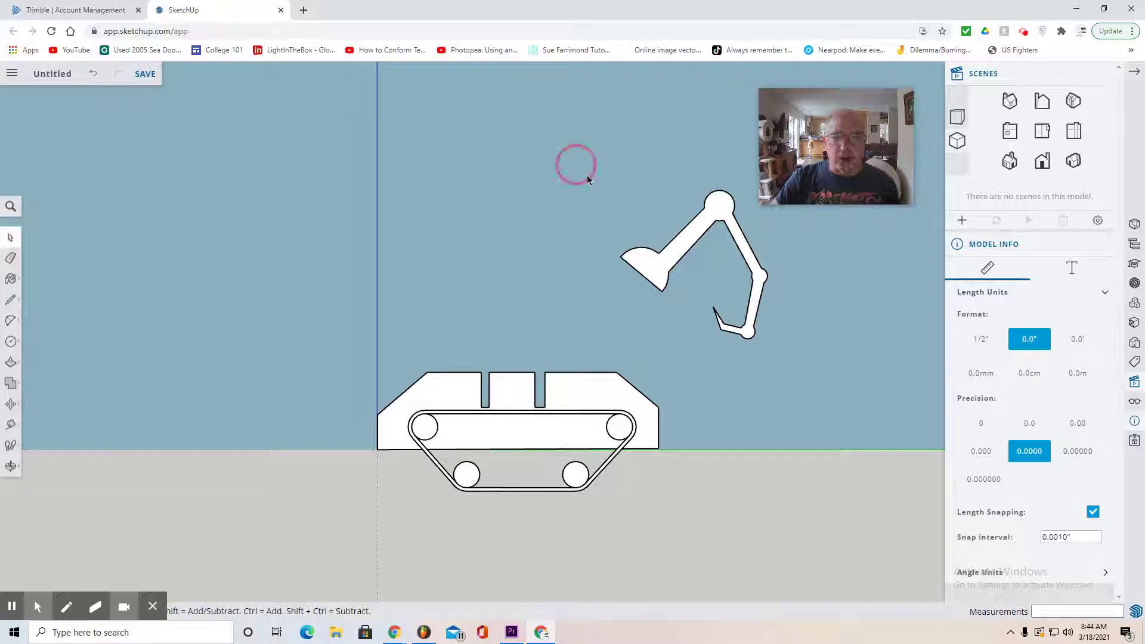
pyautogui.moveTo(588, 179); pyautogui.dragTo(782, 351)
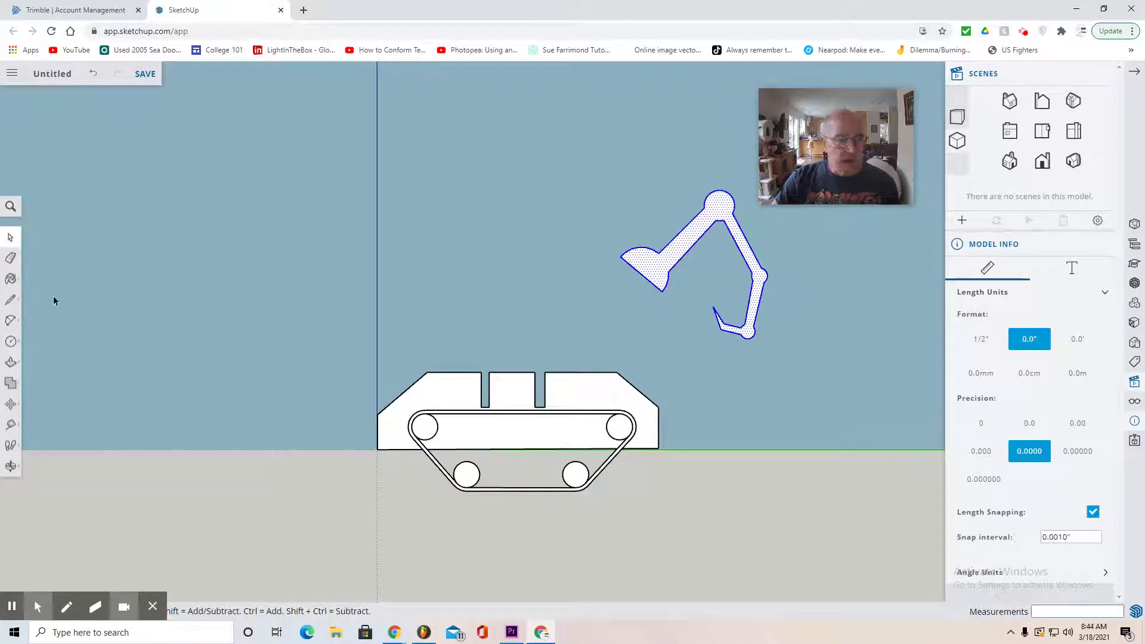
pyautogui.click(10, 404)
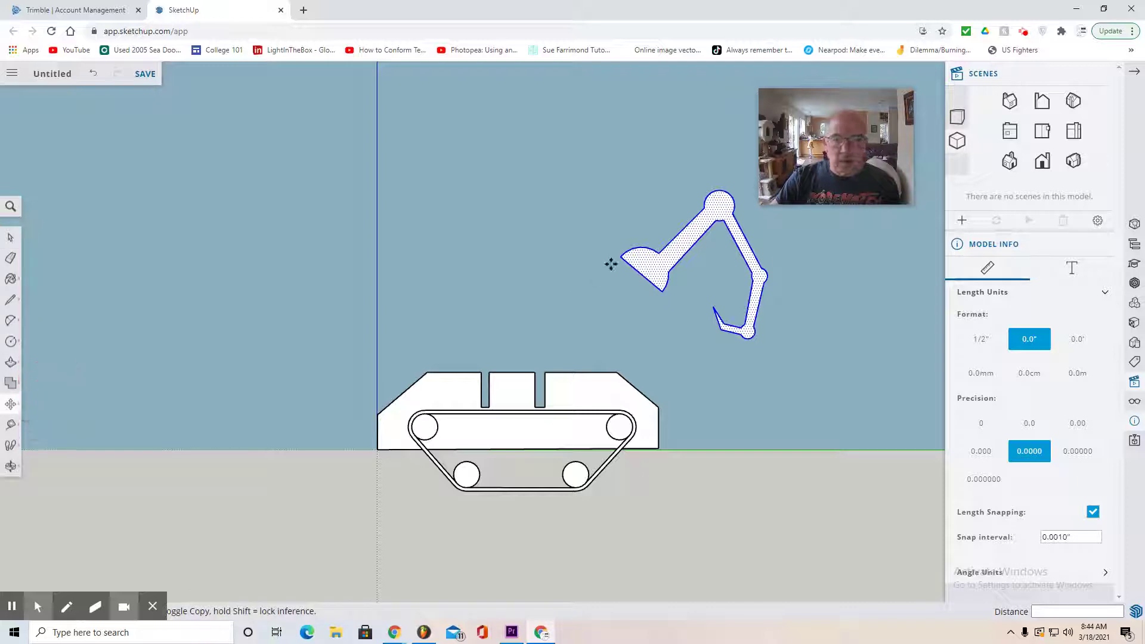
pyautogui.moveTo(622, 257); pyautogui.dragTo(619, 370)
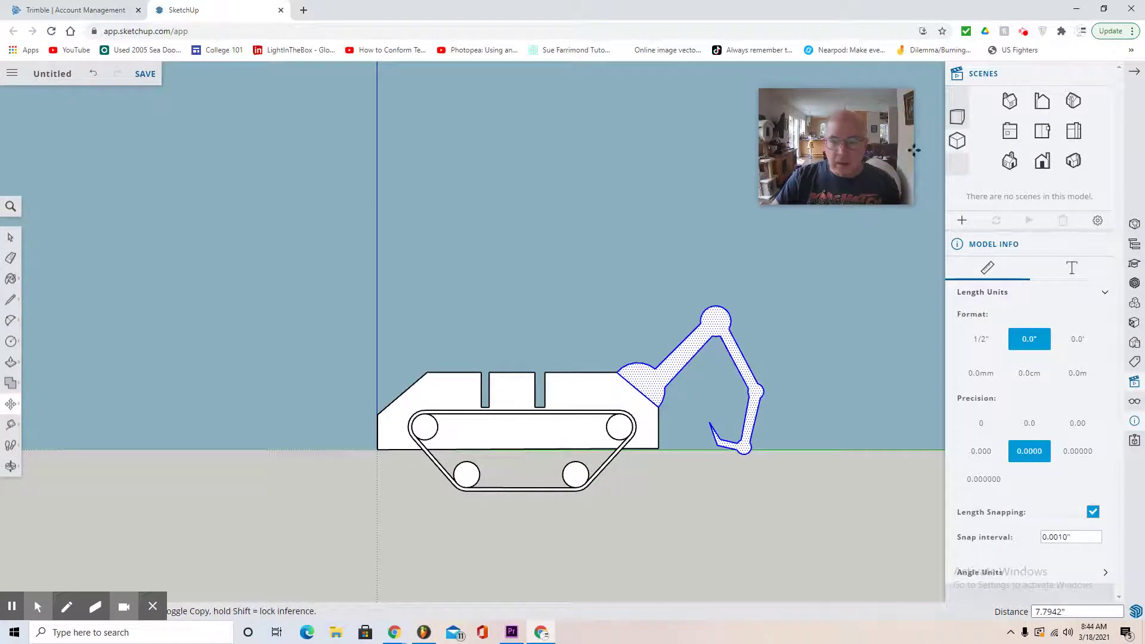
# Undo the first arm moves and slide the arm right toward the body's centre.
pyautogui.click(1017, 137)
pyautogui.moveTo(614, 274); pyautogui.dragTo(588, 273)
pyautogui.hotkey('ctrl', 'z')
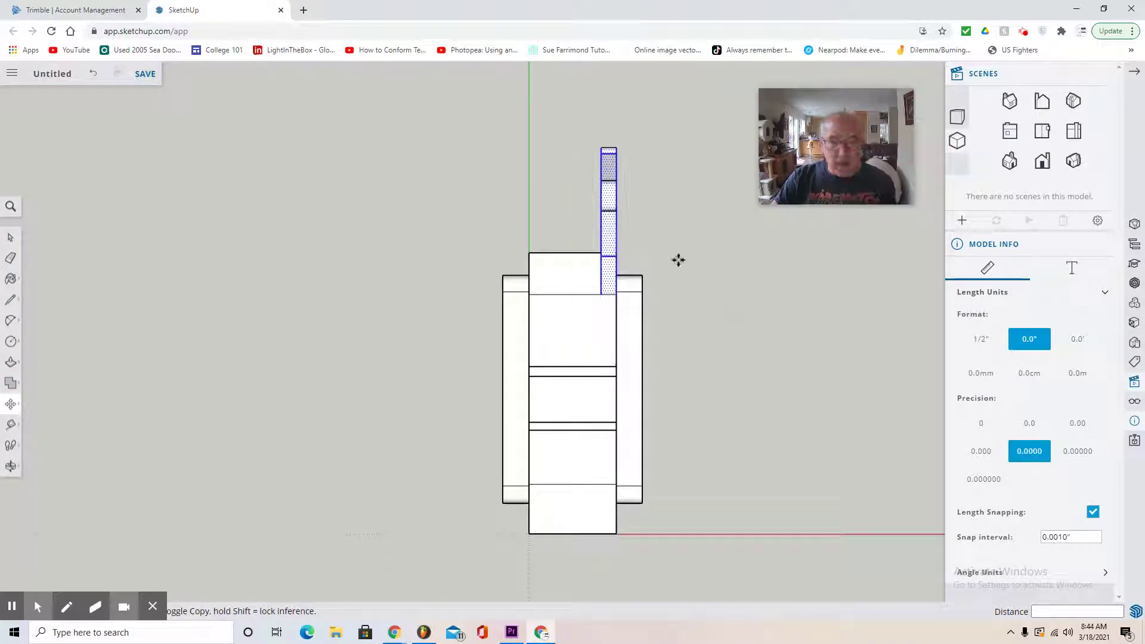
pyautogui.hotkey('ctrl', 'z')
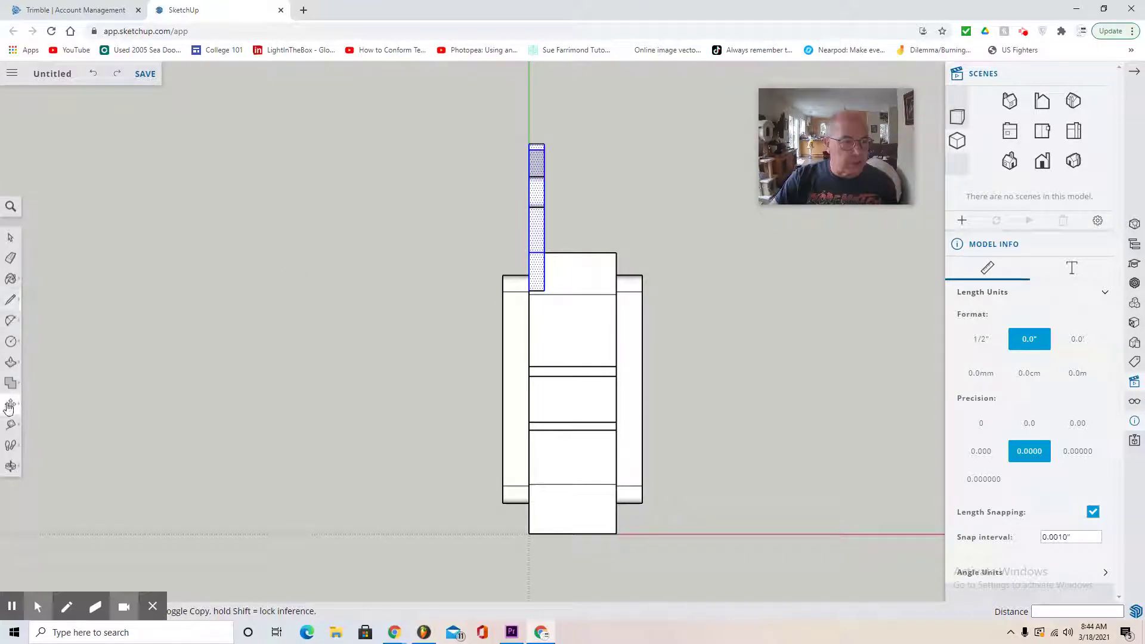
pyautogui.moveTo(539, 256); pyautogui.dragTo(576, 255)
# Lower the arm onto the body's rear corner and centre it across the body.
pyautogui.click(1074, 130)
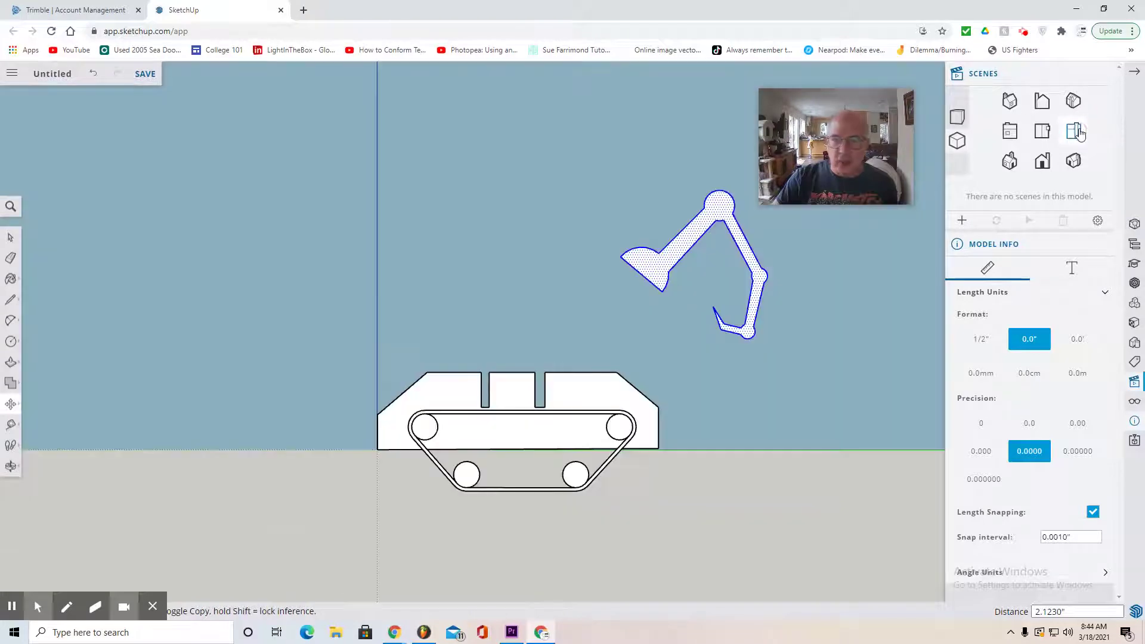
pyautogui.moveTo(644, 276); pyautogui.dragTo(637, 389)
pyautogui.click(1045, 134)
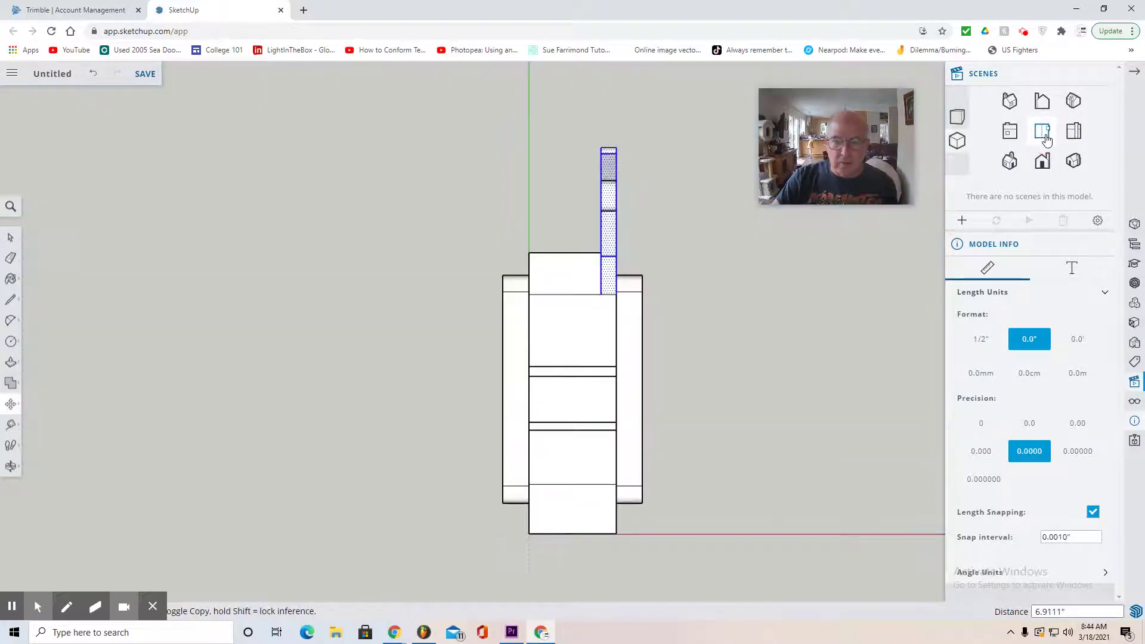
pyautogui.moveTo(655, 173); pyautogui.dragTo(620, 173)
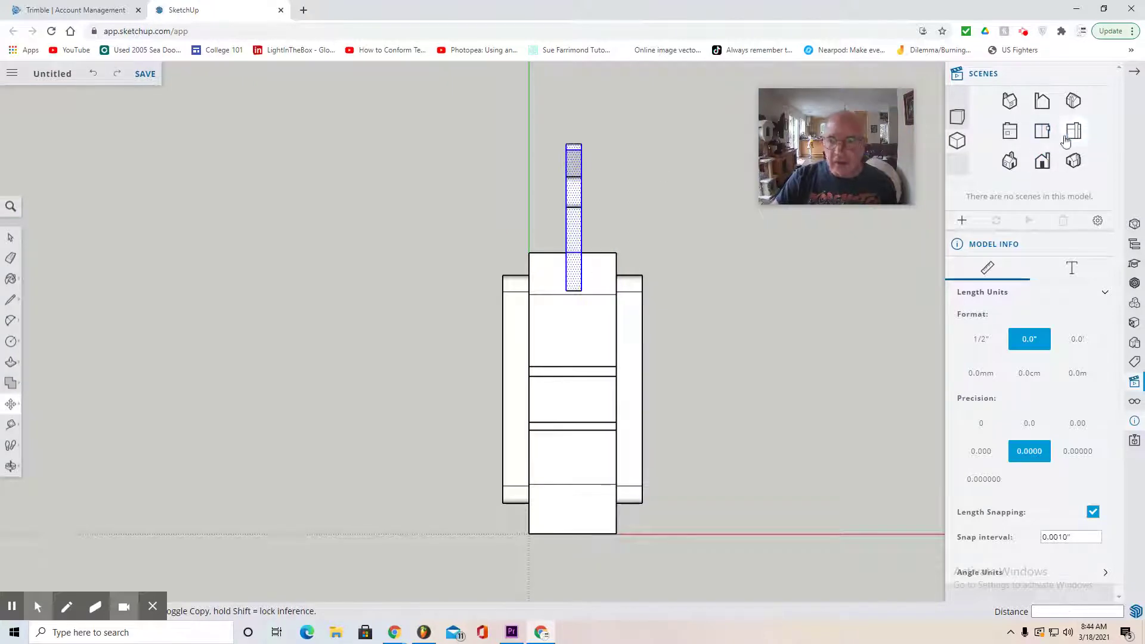
pyautogui.click(1067, 139)
pyautogui.moveTo(659, 266); pyautogui.dragTo(656, 379)
# In top view, zoom in and shift the arm a little further onto the body.
pyautogui.click(1042, 131)
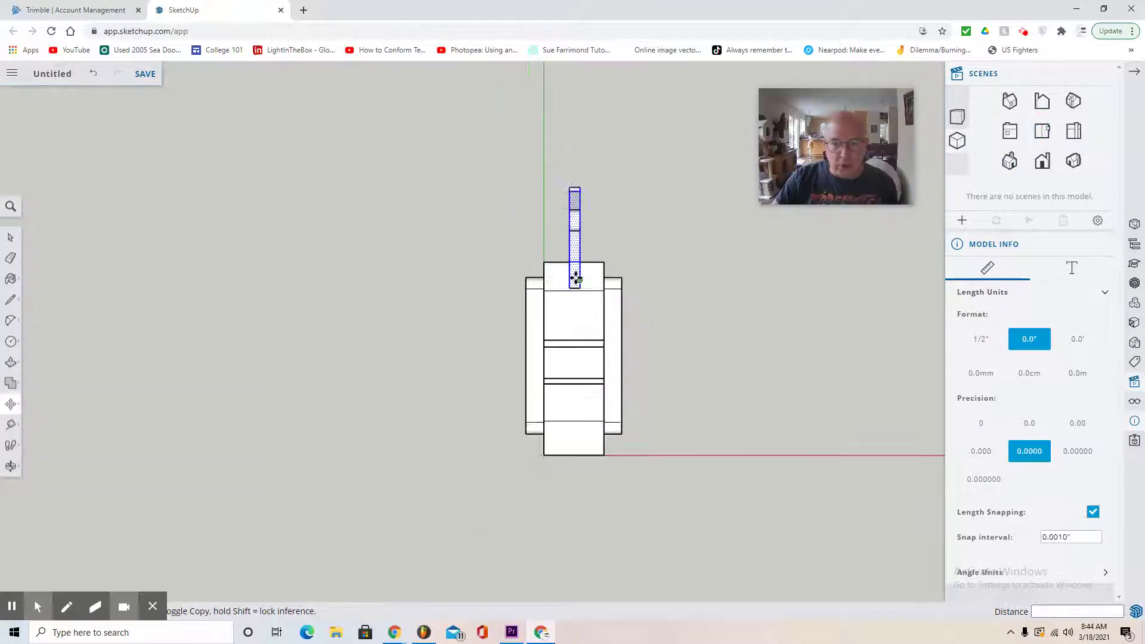
pyautogui.scroll(5, 576, 278)
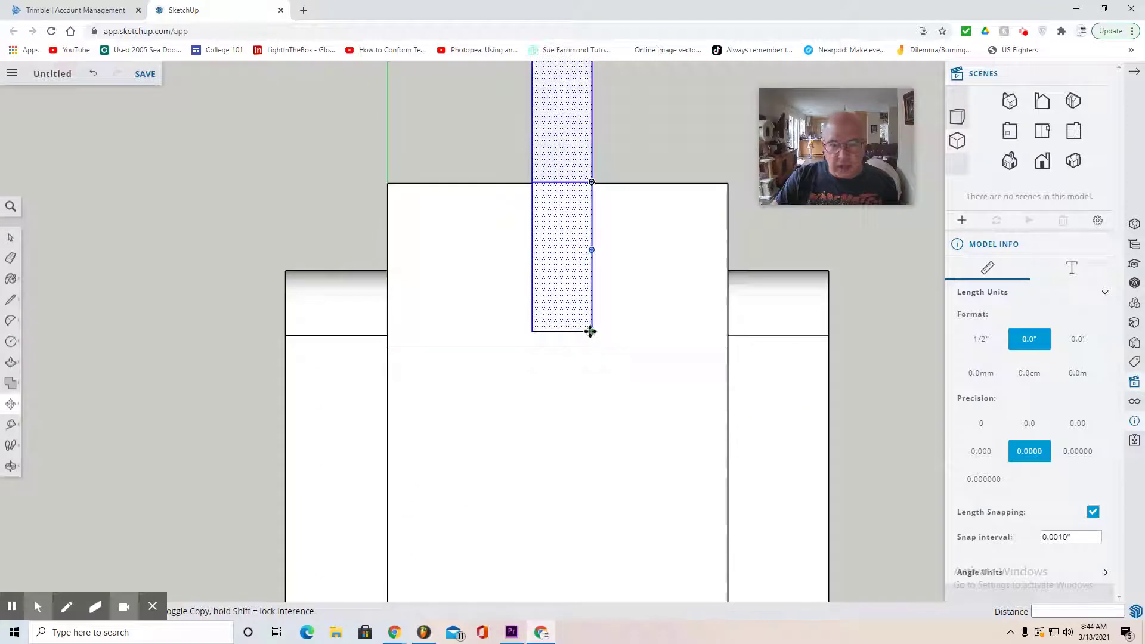
pyautogui.scroll(3, 581, 349)
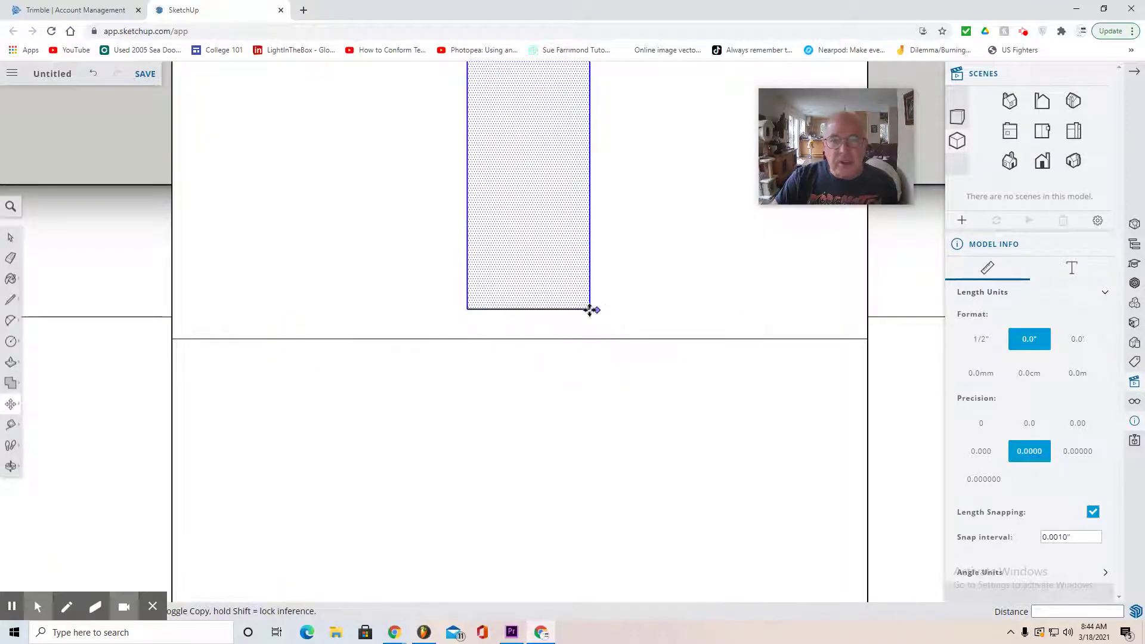
pyautogui.moveTo(588, 308); pyautogui.dragTo(581, 338)
pyautogui.scroll(-5, 786, 282)
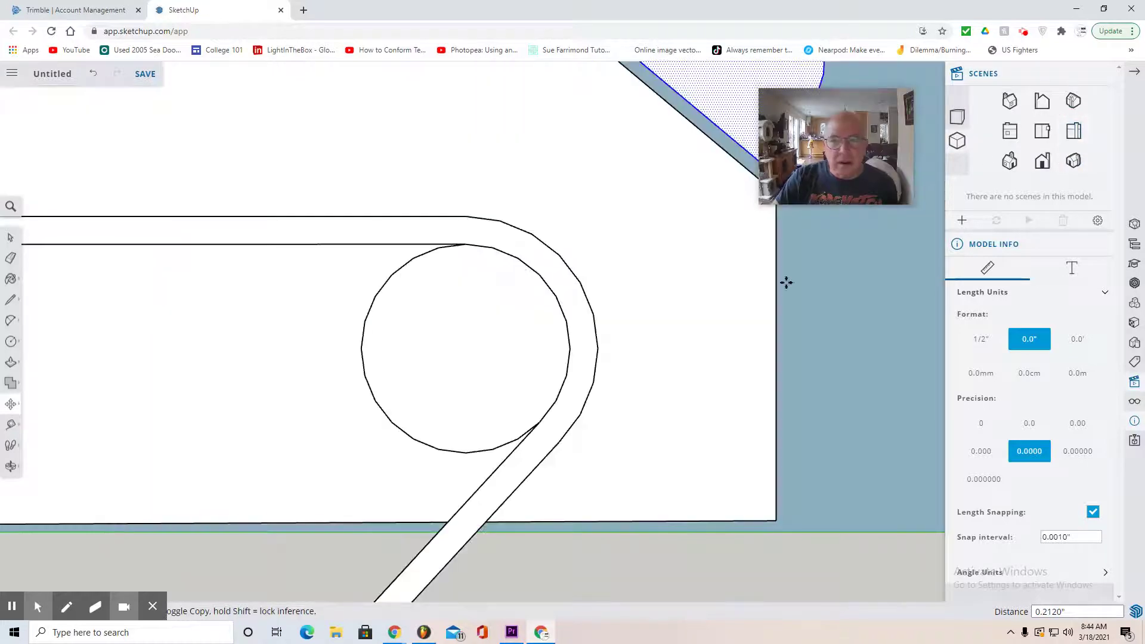
pyautogui.scroll(-3, 772, 236)
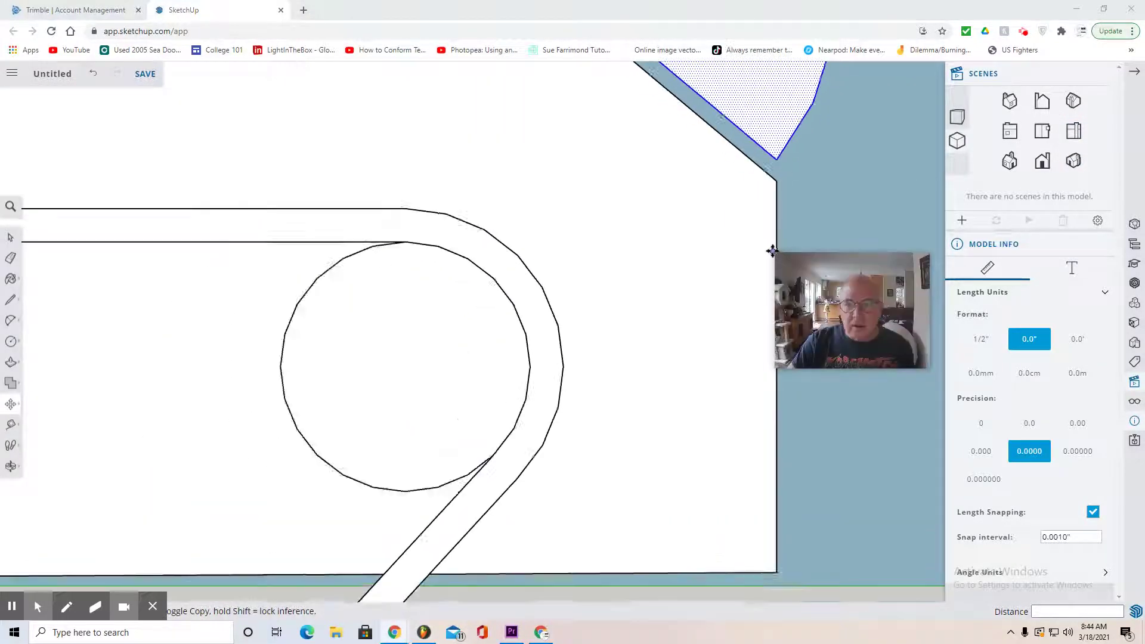
pyautogui.scroll(-2, 777, 203)
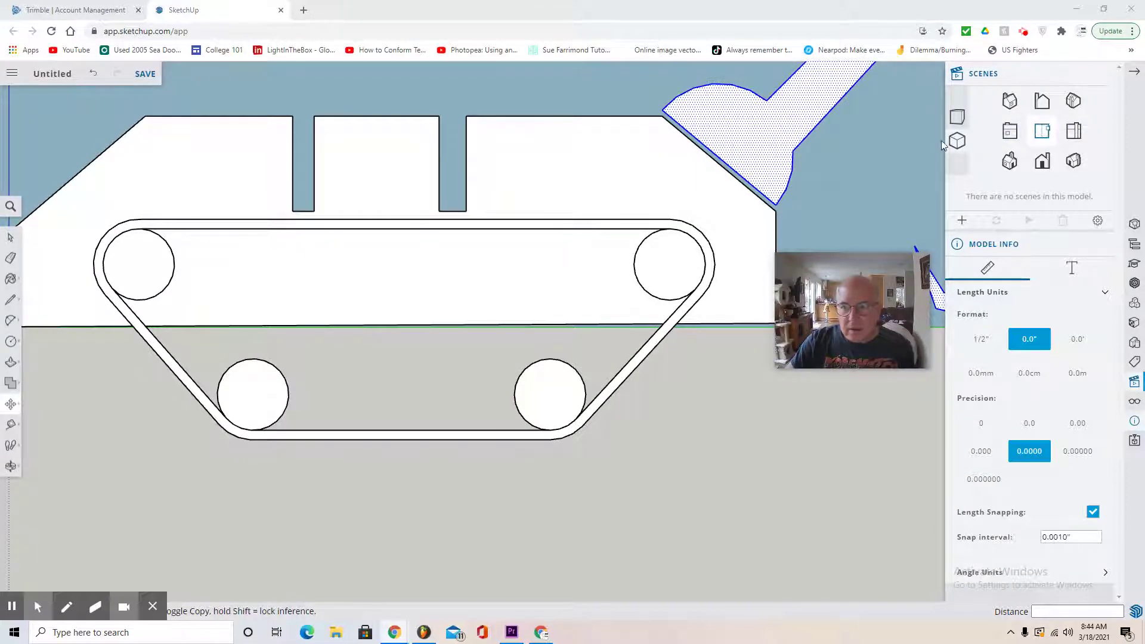
# Undo a stray arm move and reposition the arm in side view.
pyautogui.click(663, 111)
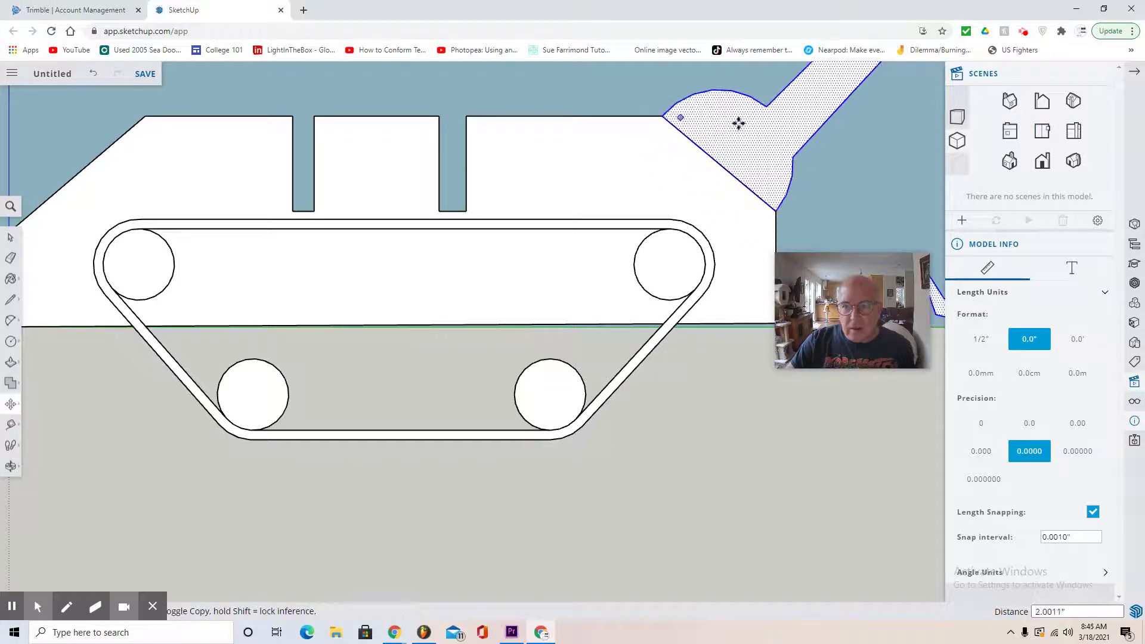
pyautogui.click(1042, 133)
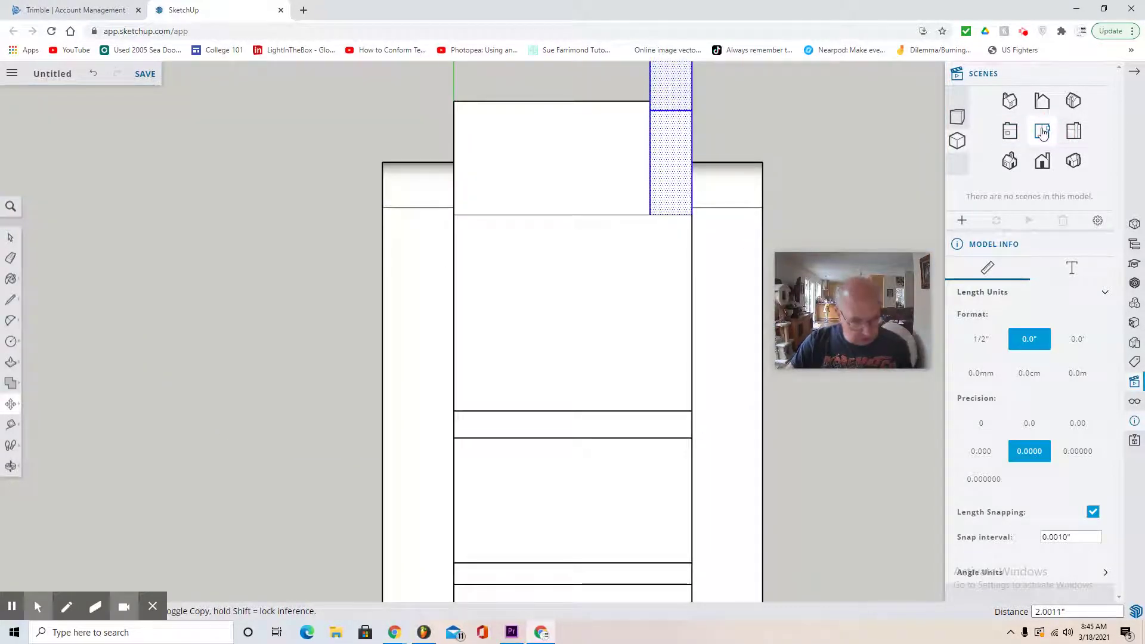
pyautogui.hotkey('ctrl', 'z')
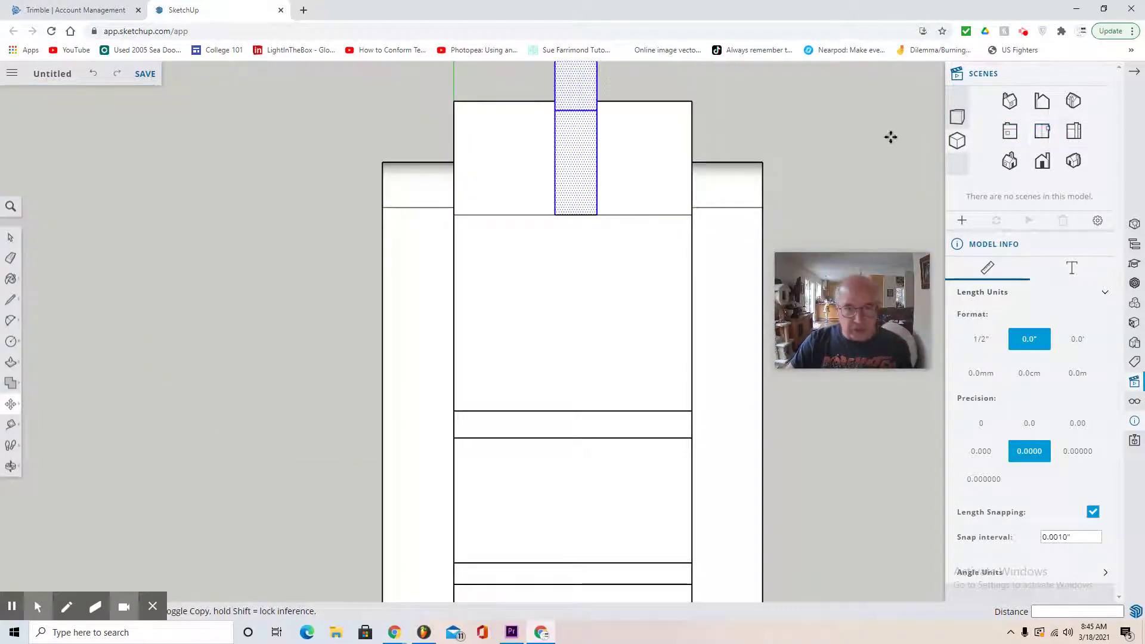
pyautogui.click(1072, 132)
pyautogui.click(764, 227)
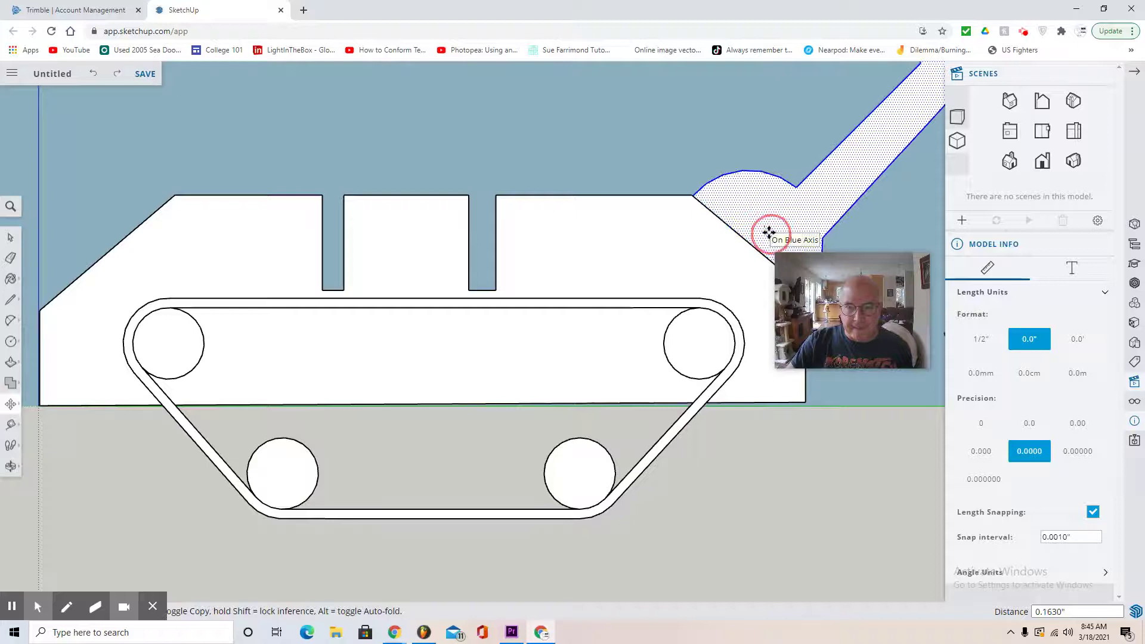
pyautogui.click(769, 230)
# Nudge the arm and lower it 0.225" along the blue axis, checking Top and Side views.
pyautogui.click(1042, 133)
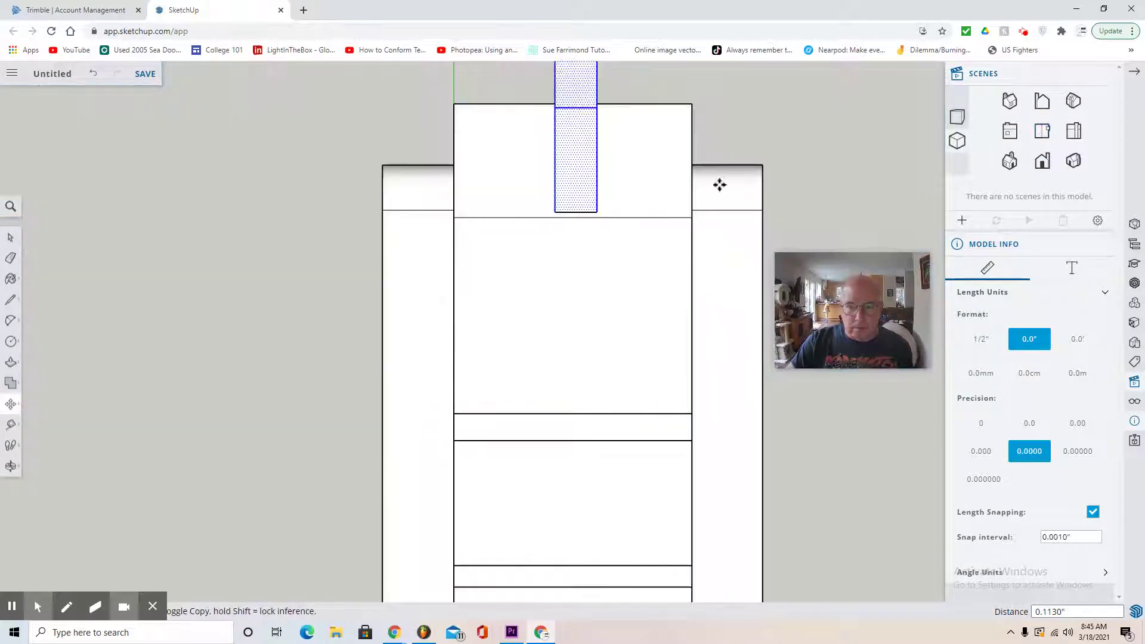
pyautogui.moveTo(585, 189); pyautogui.dragTo(582, 196)
pyautogui.click(1073, 133)
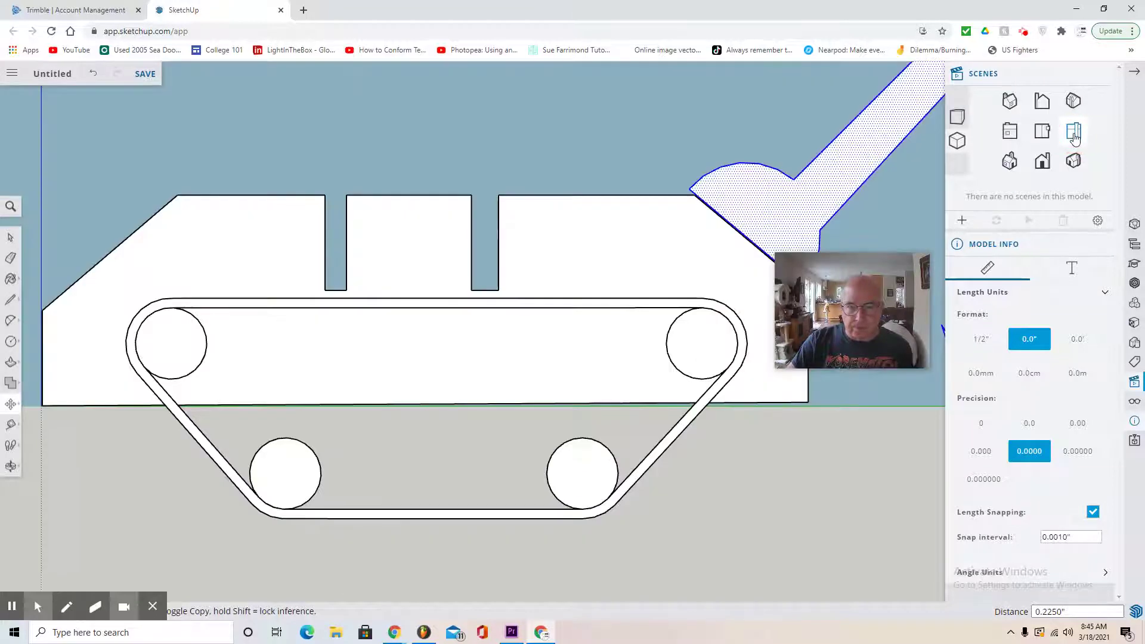
pyautogui.moveTo(753, 184); pyautogui.dragTo(759, 199)
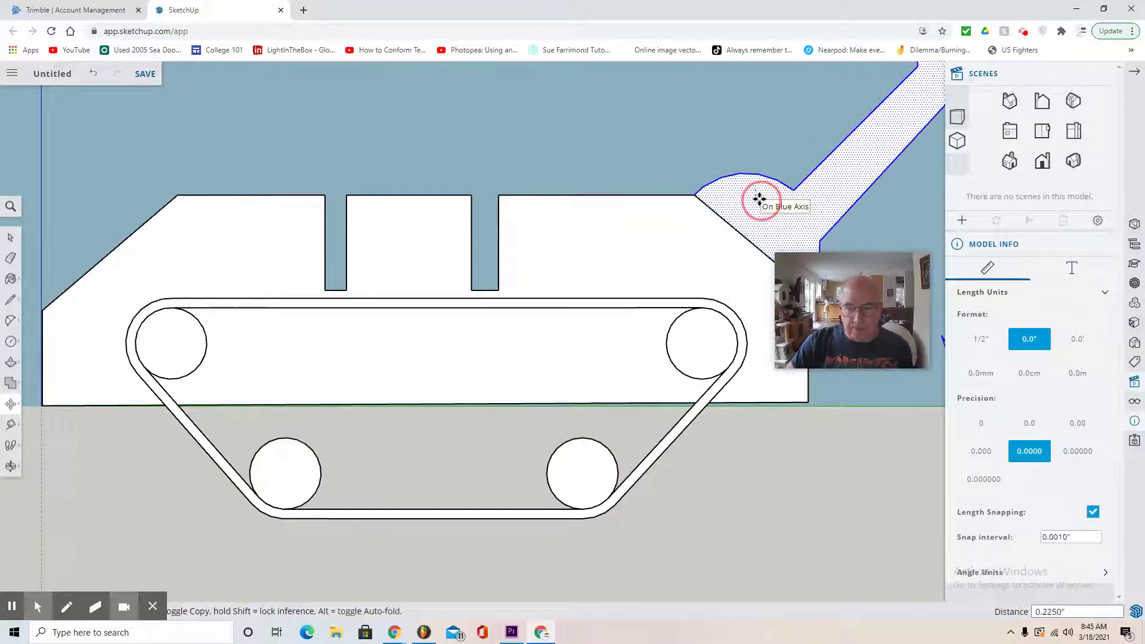
pyautogui.click(1042, 132)
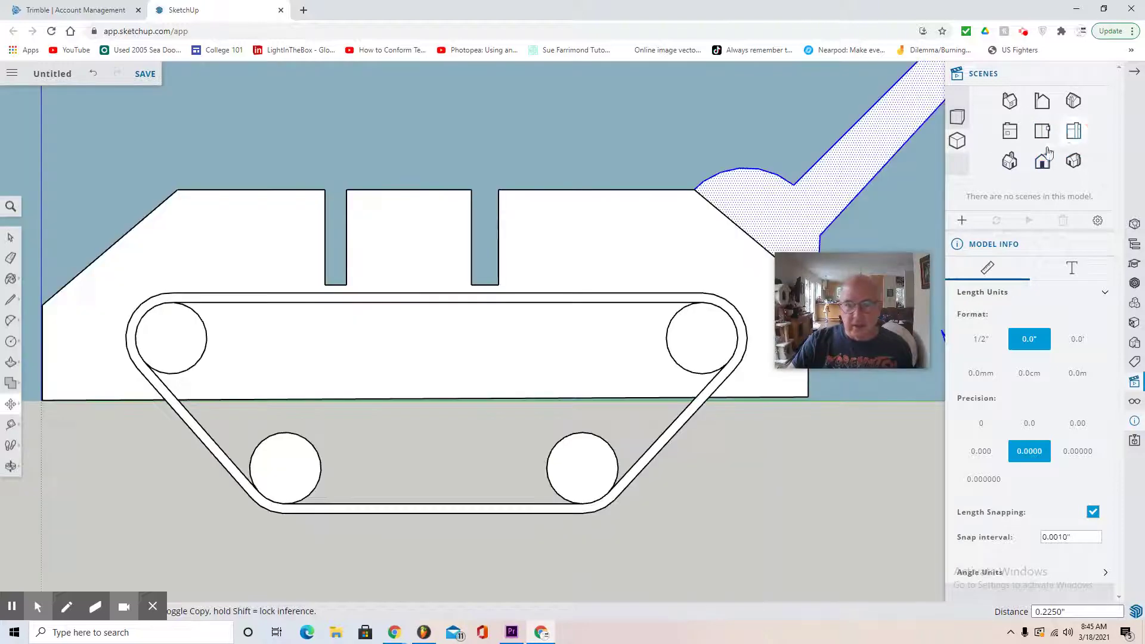
pyautogui.click(1073, 132)
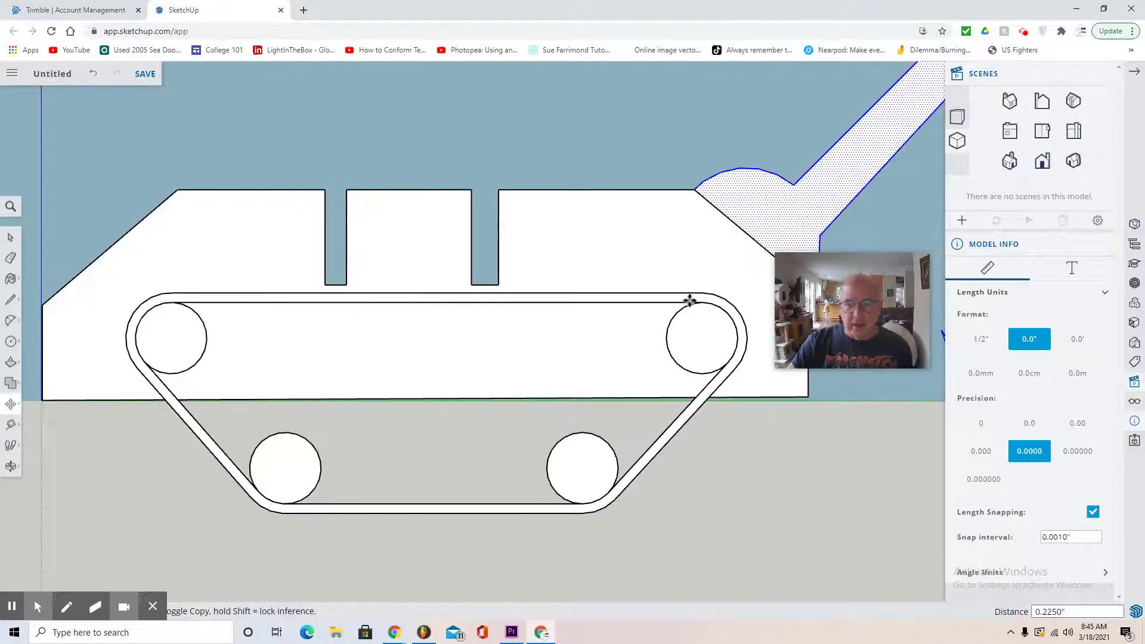
pyautogui.scroll(-5, 695, 299)
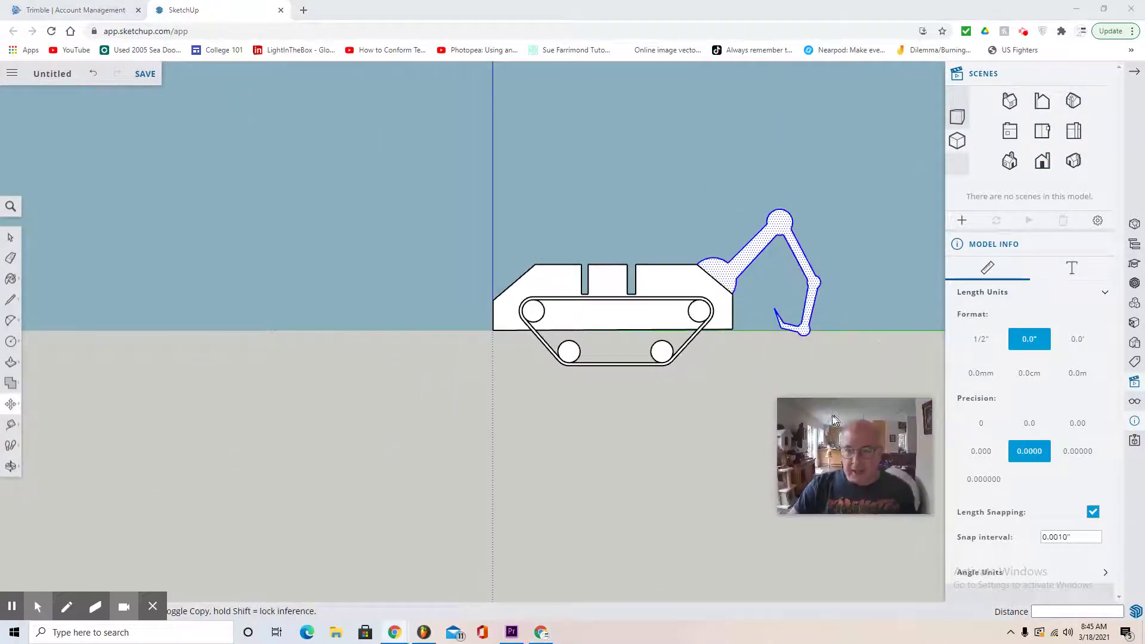
pyautogui.click(11, 466)
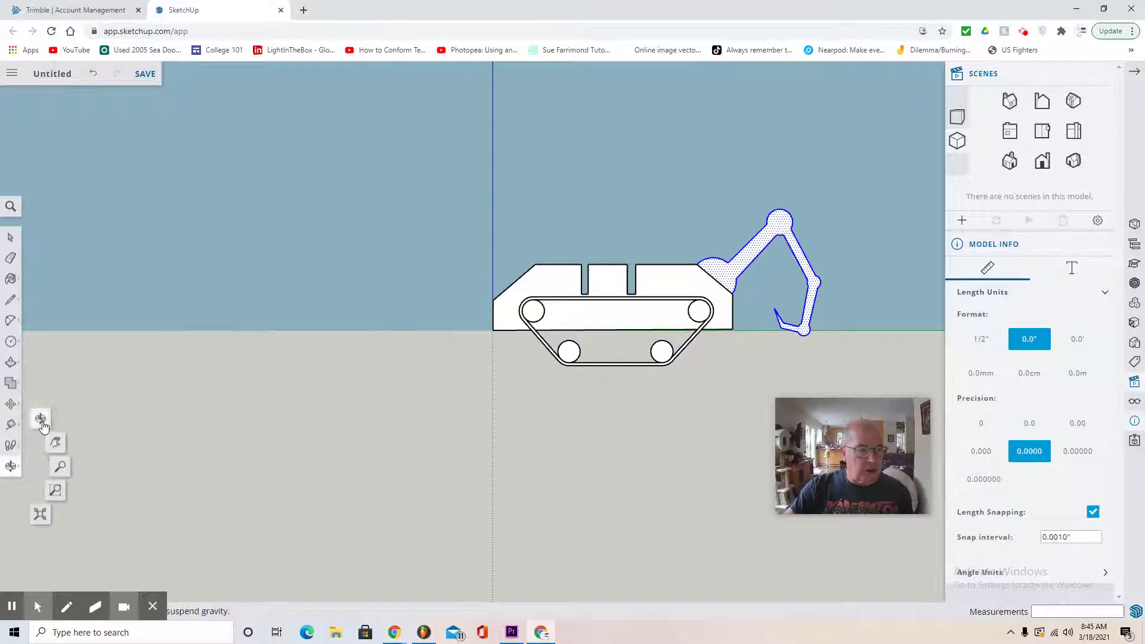
pyautogui.click(41, 419)
pyautogui.moveTo(337, 509); pyautogui.dragTo(238, 494)
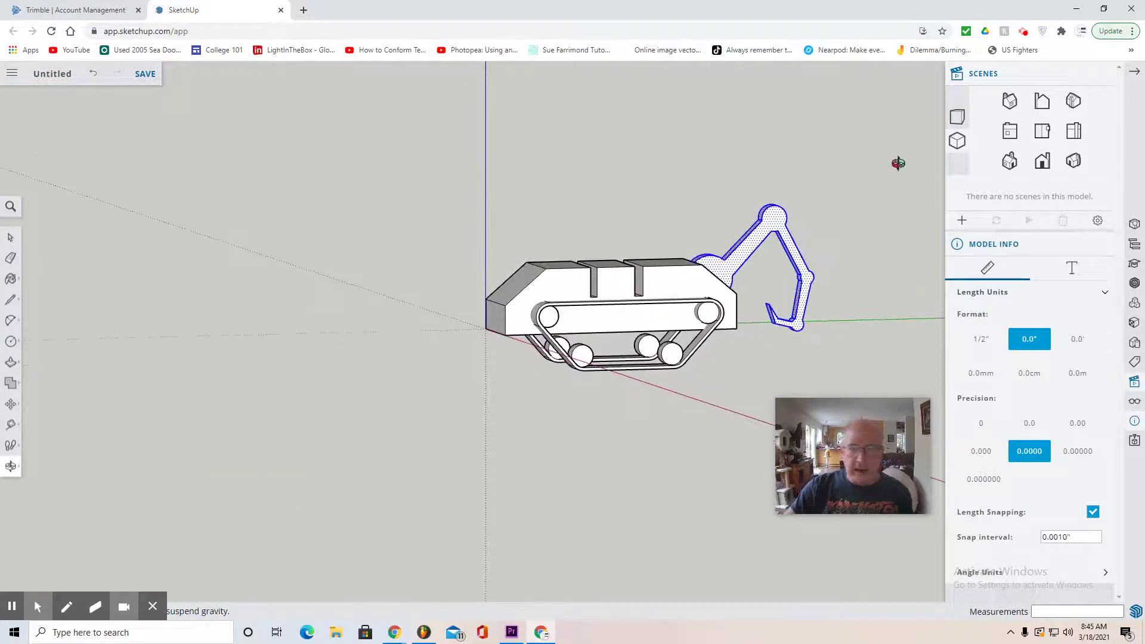
# In side view, select the body's slanted front edge and paste a duplicate.
pyautogui.click(1074, 130)
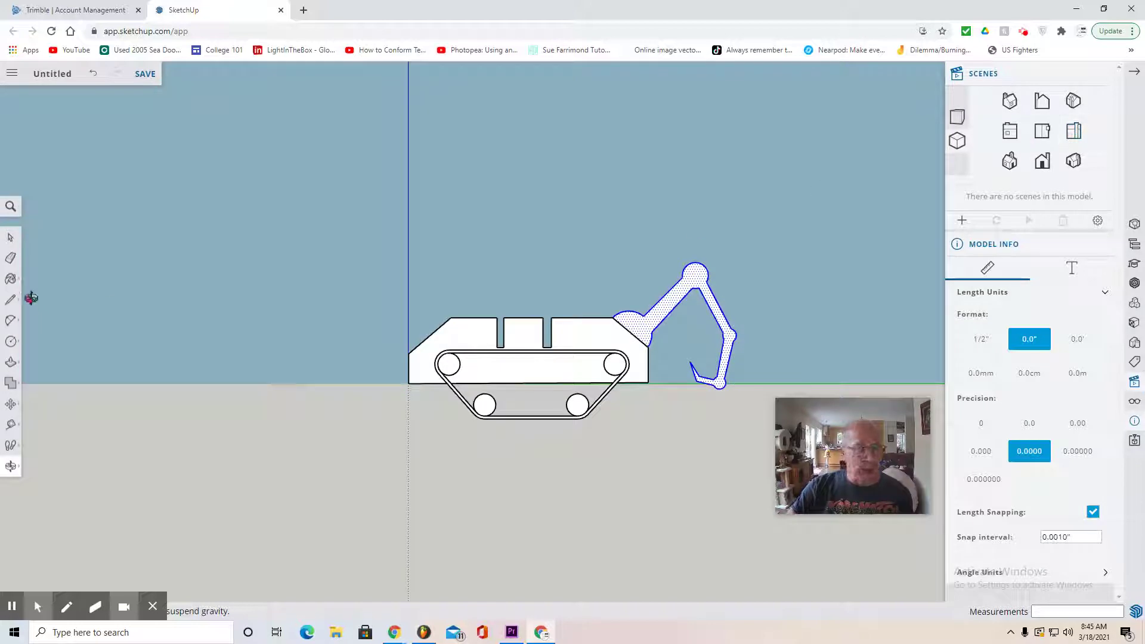
pyautogui.click(11, 299)
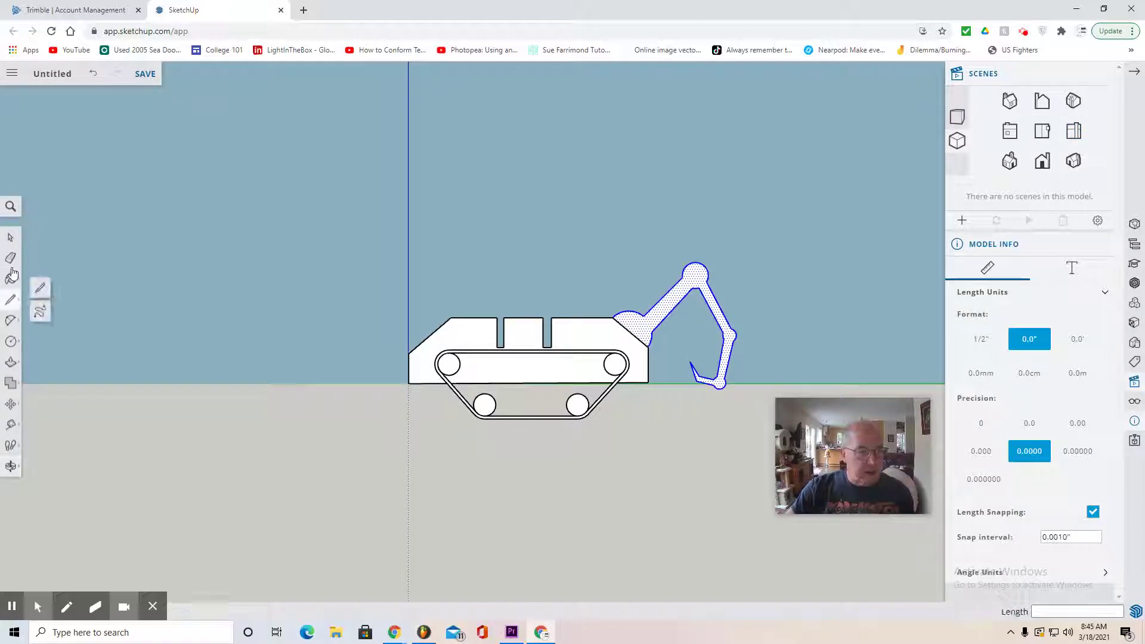
pyautogui.click(12, 238)
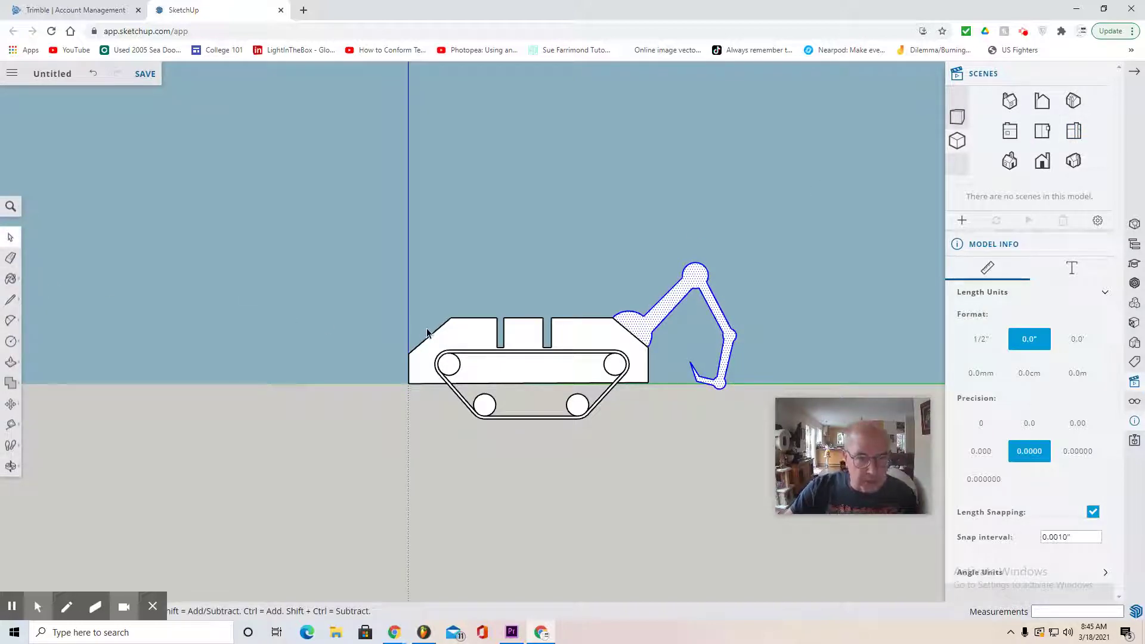
pyautogui.scroll(2, 427, 332)
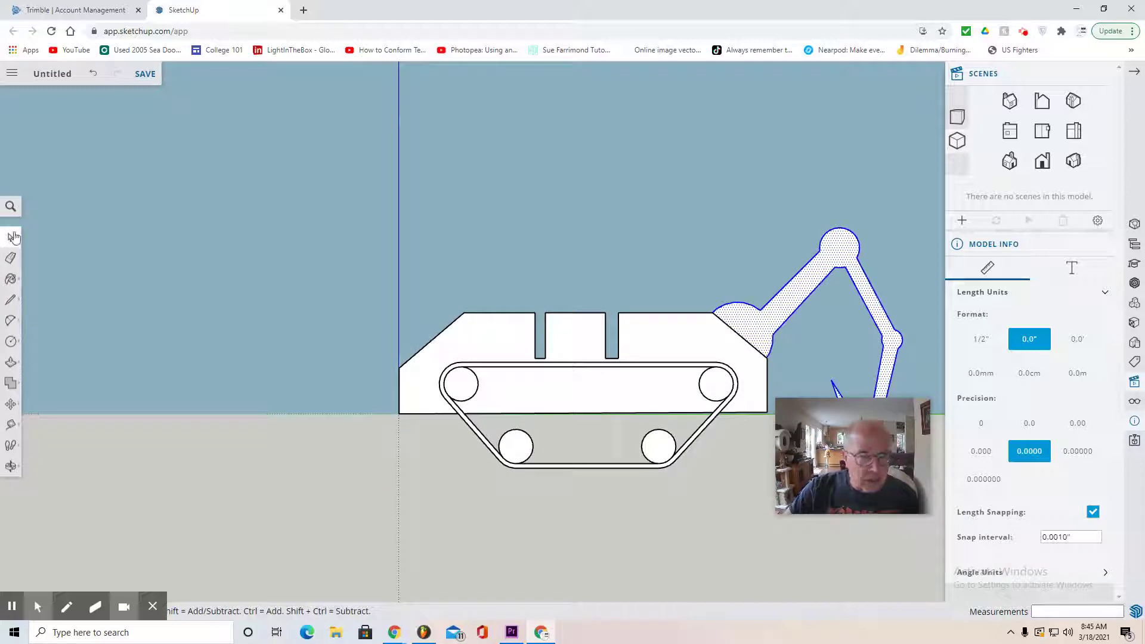
pyautogui.click(430, 346)
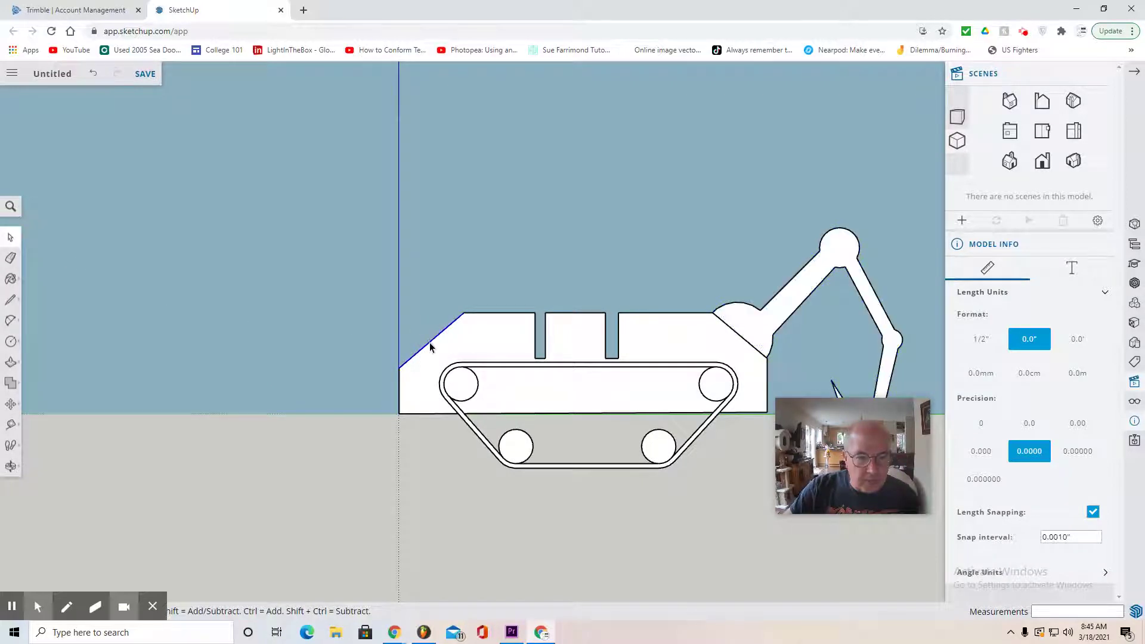
pyautogui.hotkey('ctrl', 'v')
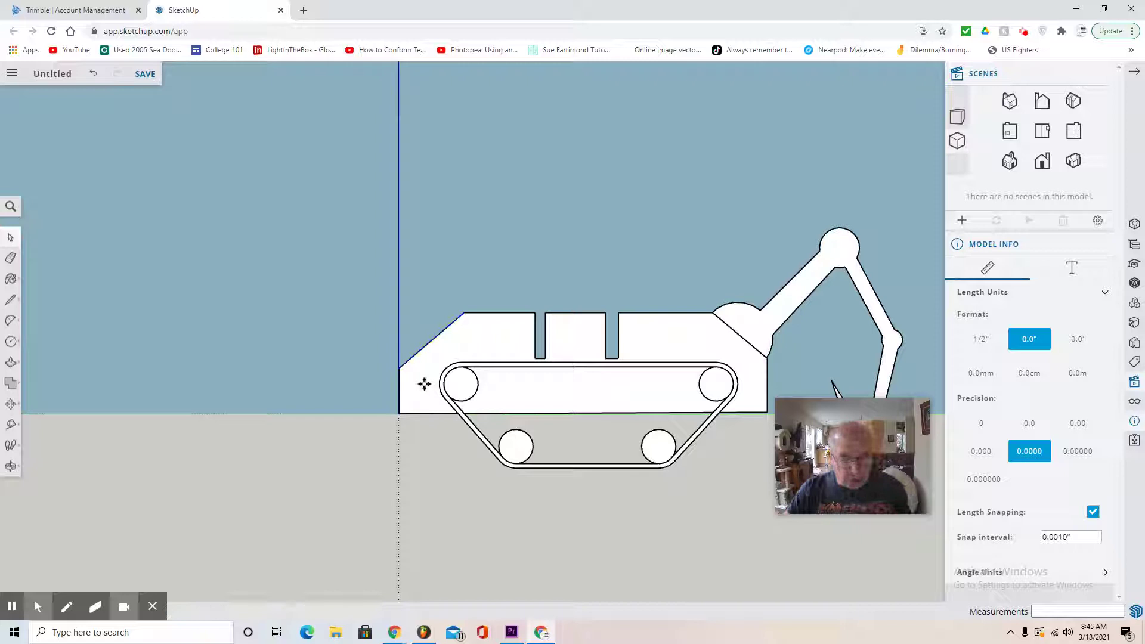
# Place the copied edge above the rover and close it with a half-circle 2 Point Arc.
pyautogui.click(271, 204)
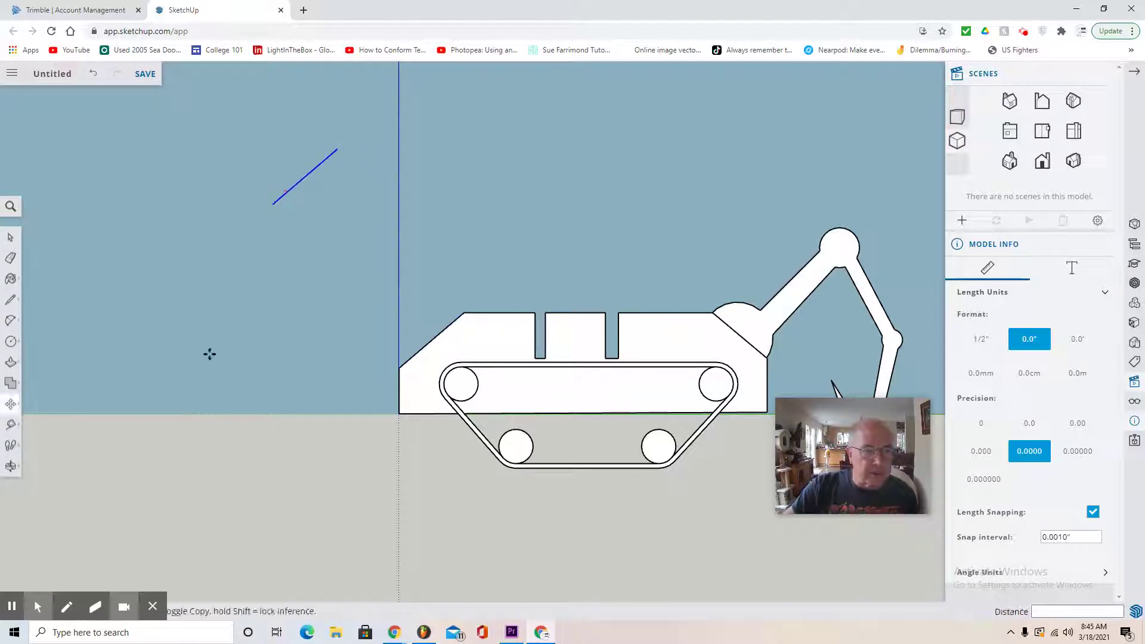
pyautogui.click(15, 324)
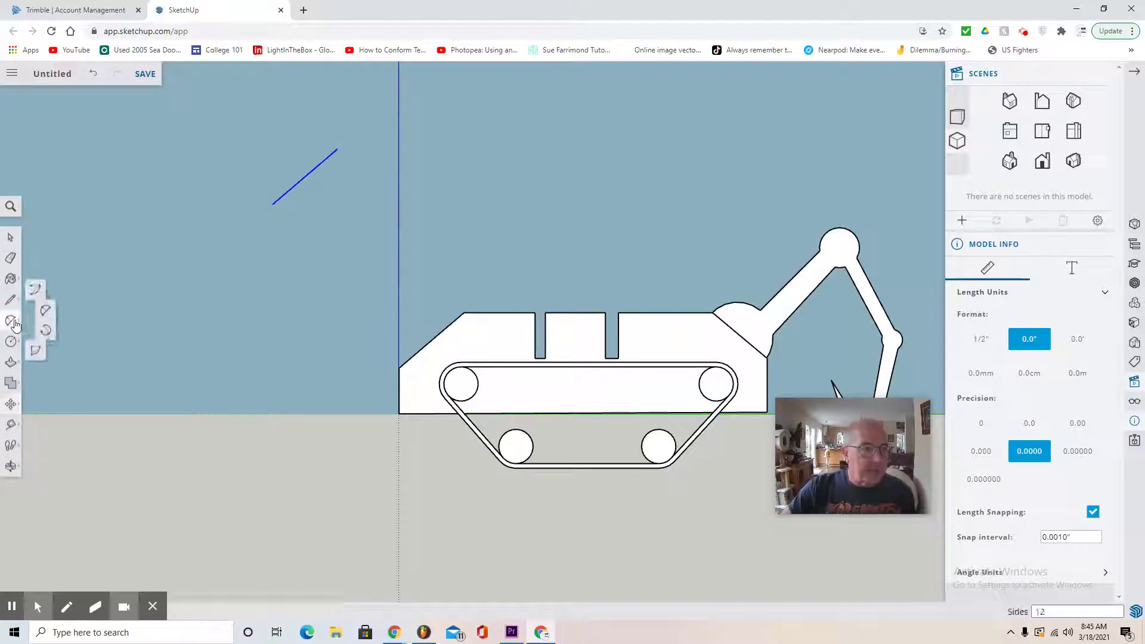
pyautogui.click(51, 314)
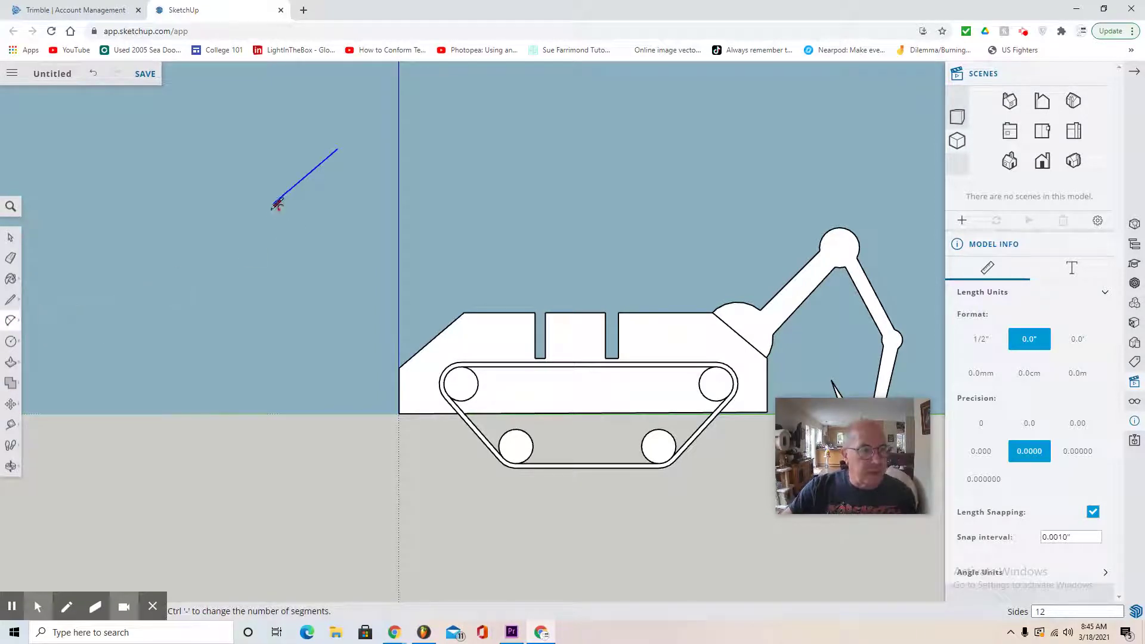
pyautogui.click(273, 205)
pyautogui.click(337, 148)
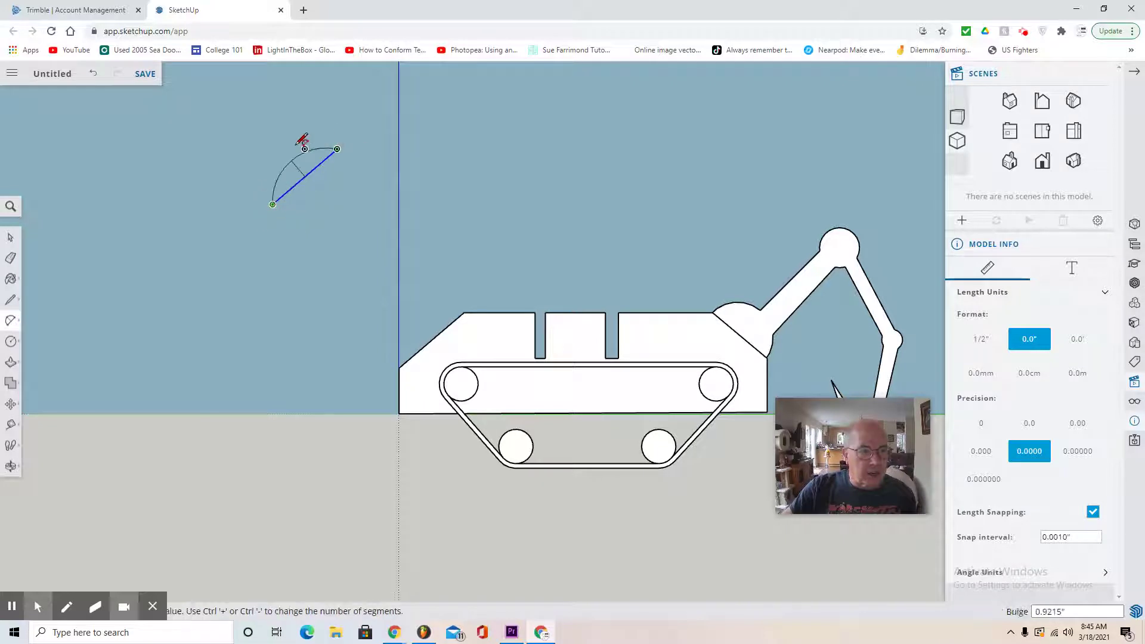
pyautogui.click(283, 146)
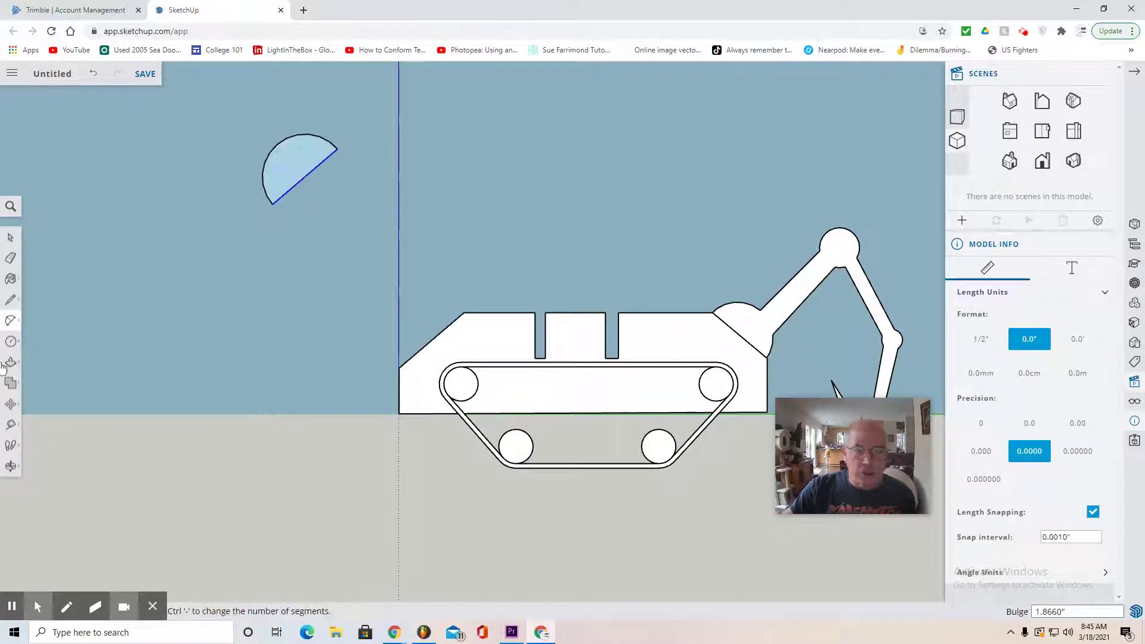
pyautogui.click(10, 466)
# Orbit to 3D and Push/Pull the half-disc face 4 inches into a half-cylinder.
pyautogui.click(39, 421)
pyautogui.moveTo(175, 468); pyautogui.dragTo(161, 444)
pyautogui.click(11, 362)
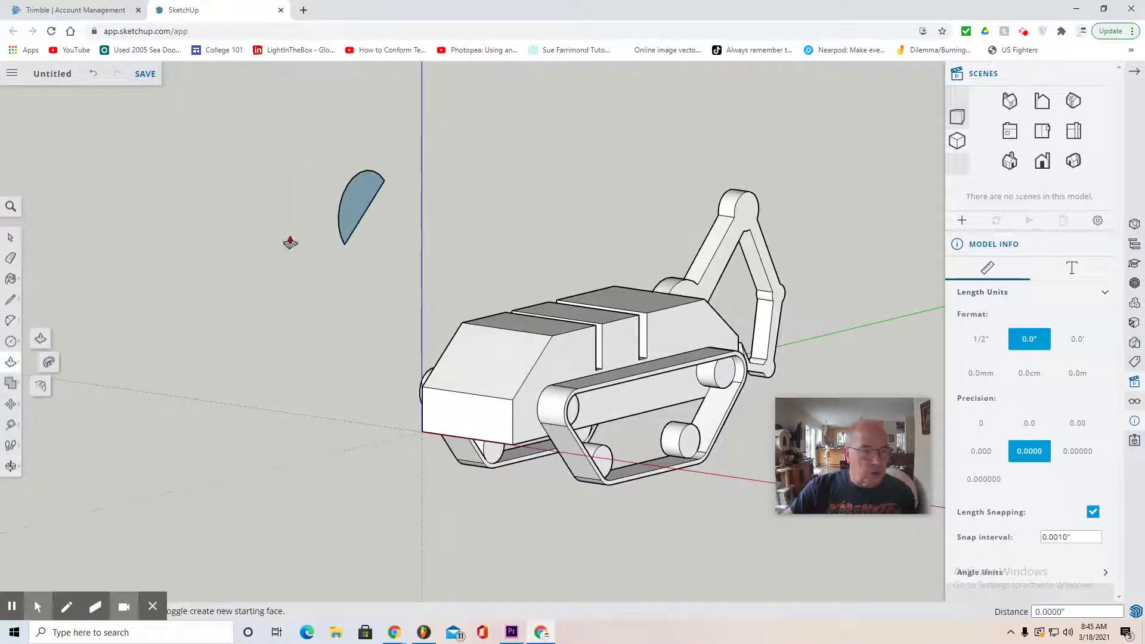
pyautogui.click(351, 215)
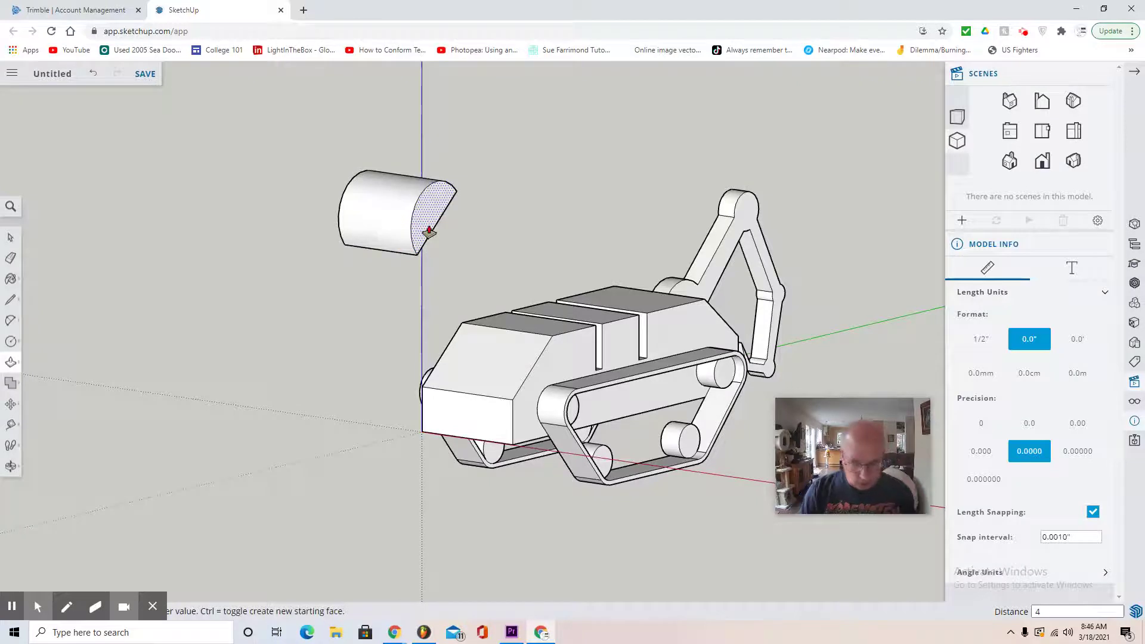
pyautogui.write('4')
pyautogui.press('Return')
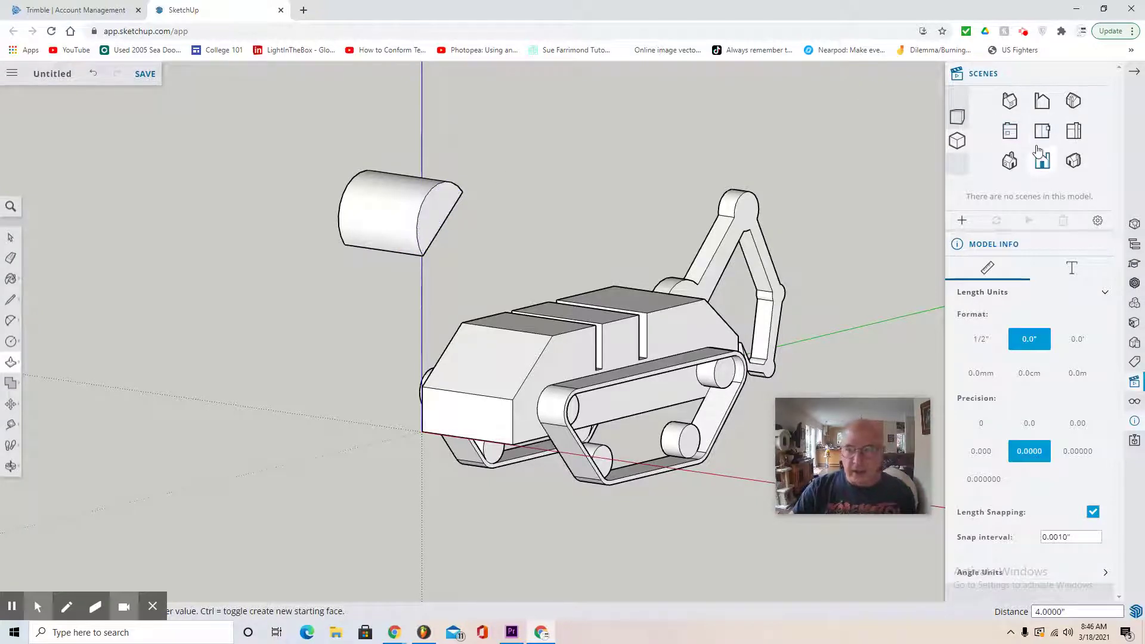
# Window-select the half-cylinder and pan the Top view to show it with the rover.
pyautogui.click(1074, 132)
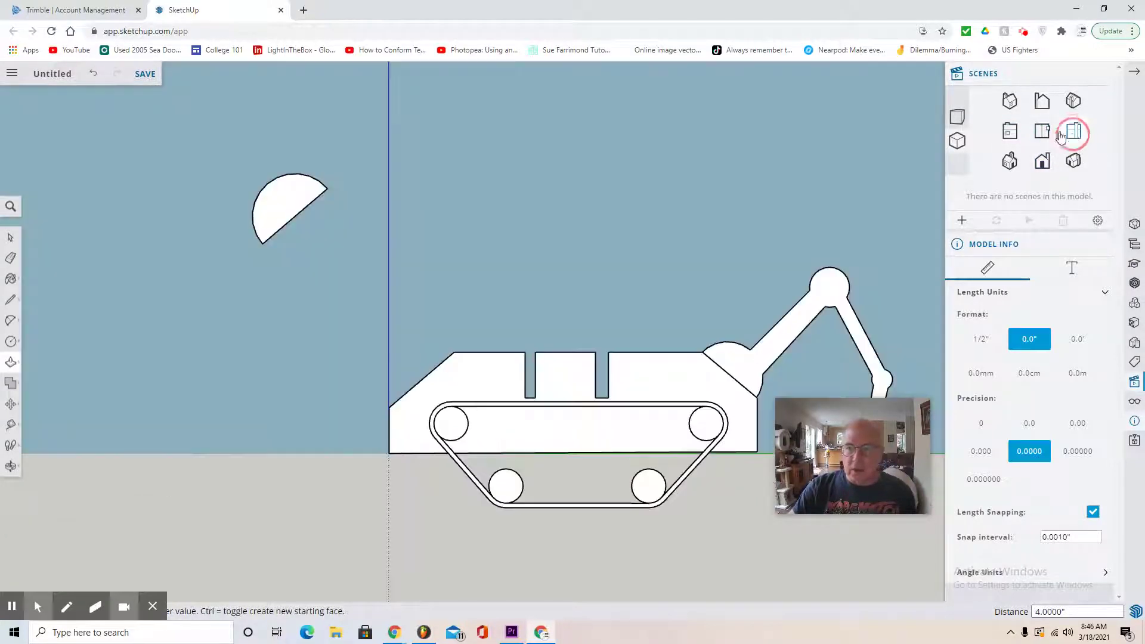
pyautogui.click(9, 238)
pyautogui.moveTo(234, 144); pyautogui.dragTo(344, 318)
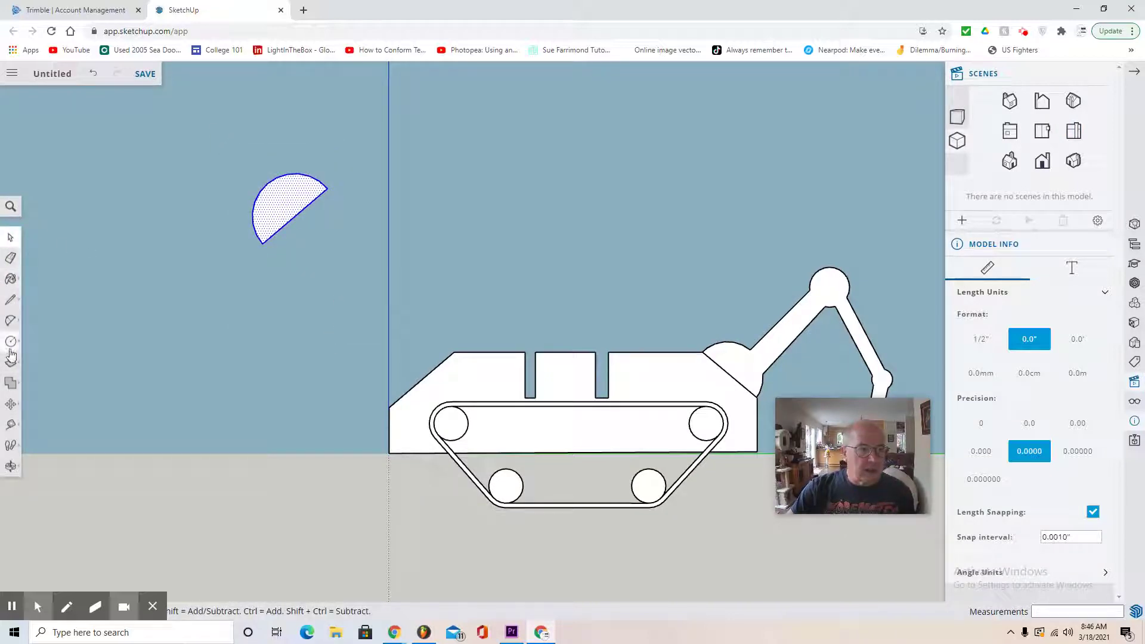
pyautogui.click(1043, 132)
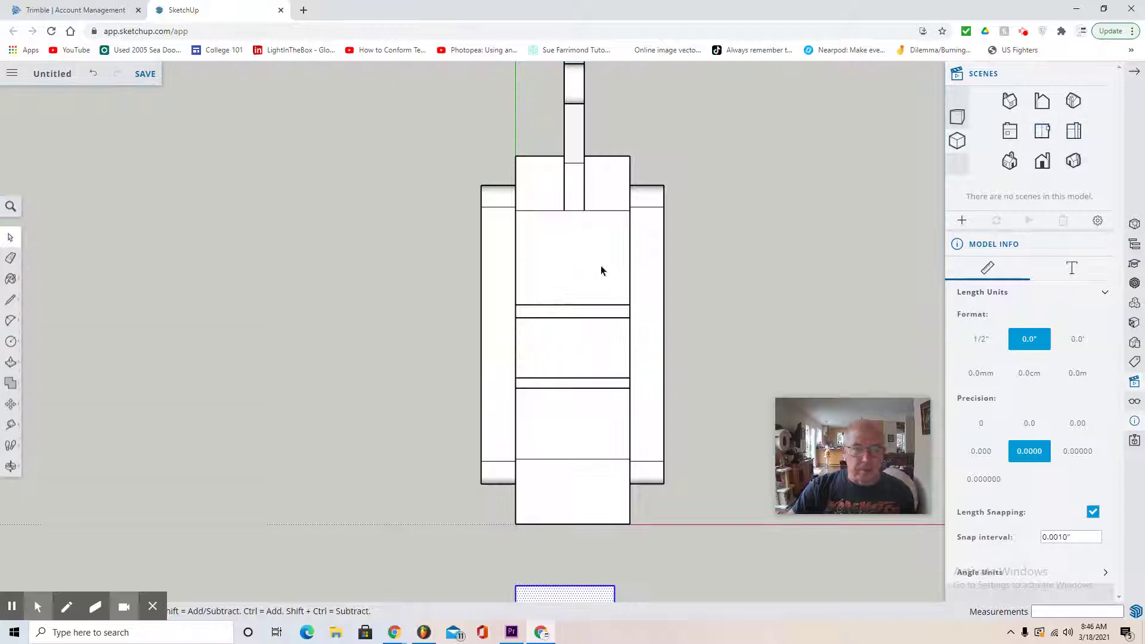
pyautogui.scroll(-2, 567, 587)
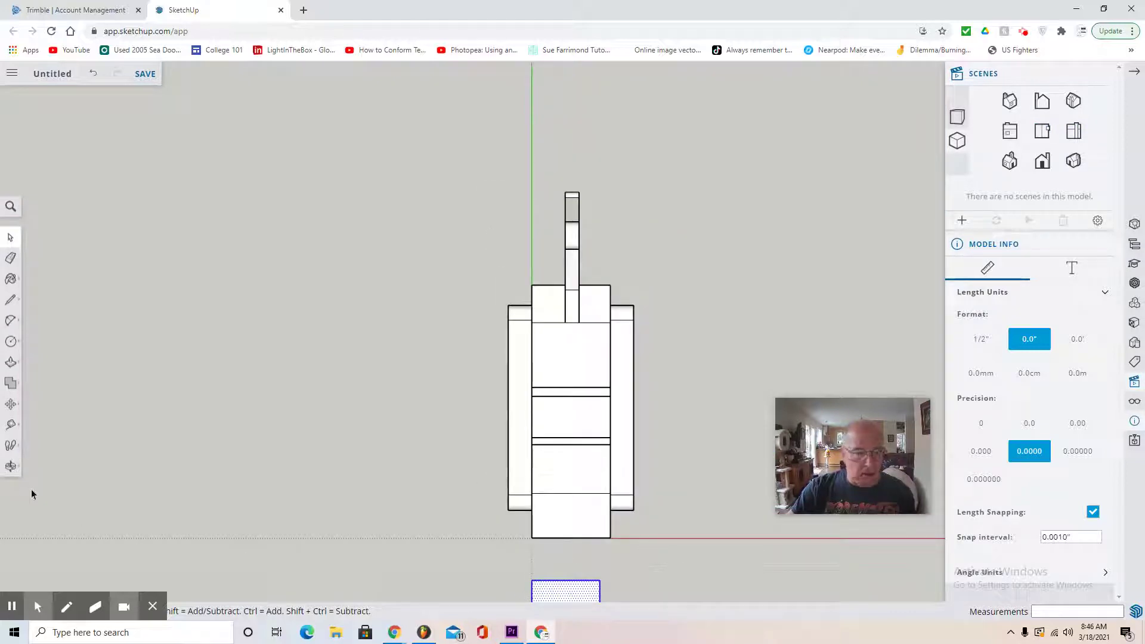
pyautogui.moveTo(197, 486); pyautogui.dragTo(185, 313)
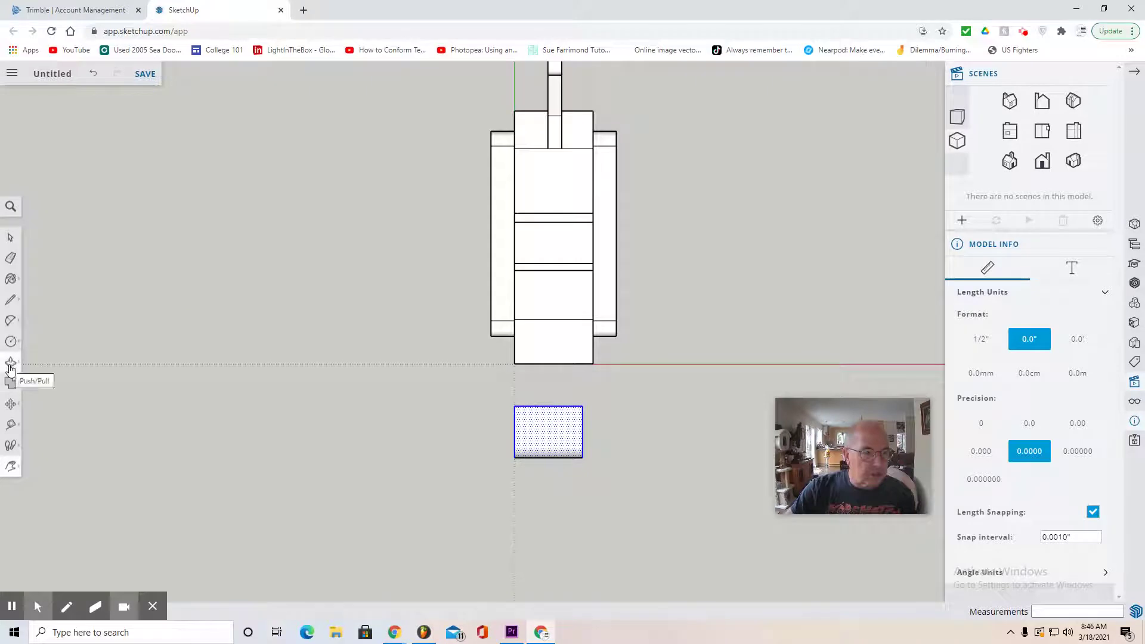
# Move the half-cylinder up against the end of the rover's body.
pyautogui.click(11, 404)
pyautogui.click(36, 383)
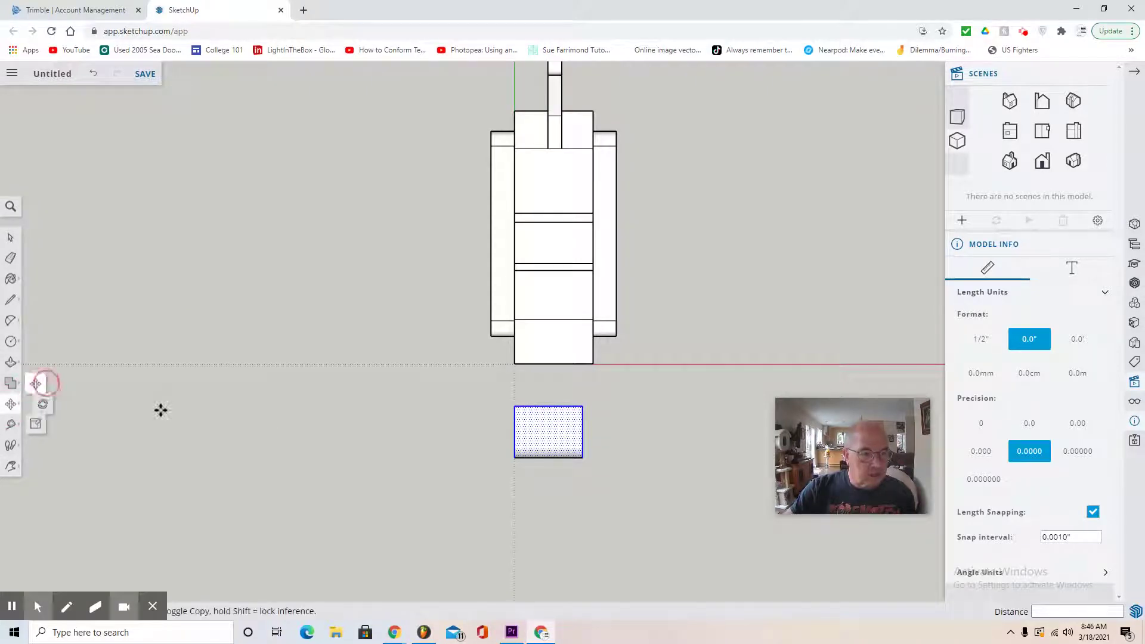
pyautogui.moveTo(541, 446); pyautogui.dragTo(537, 349)
pyautogui.scroll(1, 547, 377)
pyautogui.scroll(3, 547, 376)
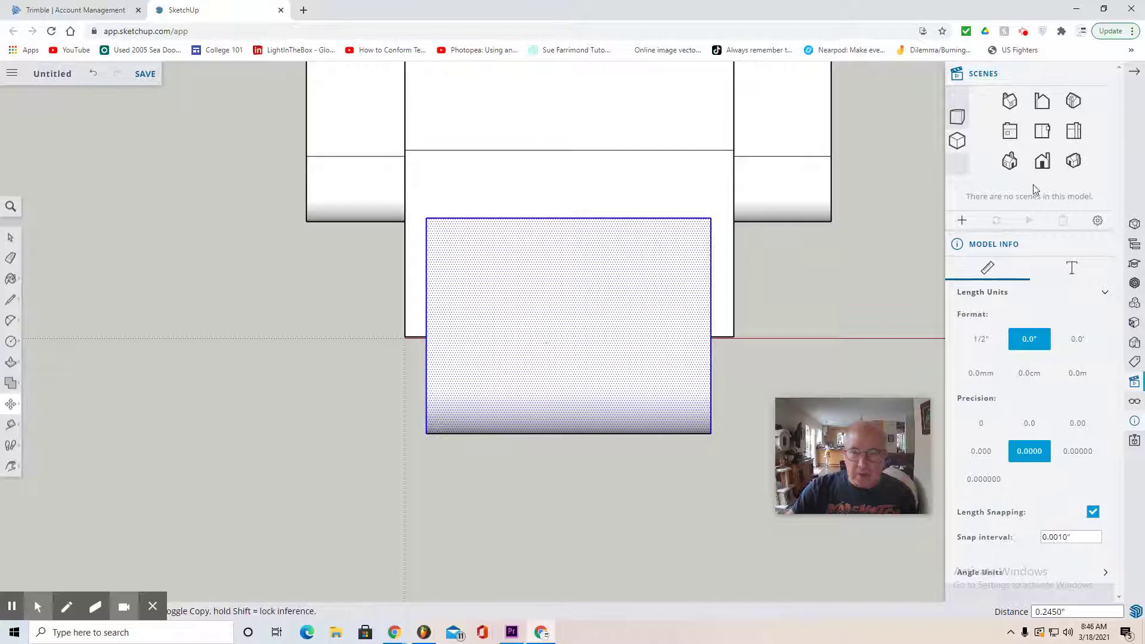
# Move the half-cylinder onto the slanted front, undo a misplacement, and set it flush with the body.
pyautogui.click(1066, 135)
pyautogui.scroll(-2, 656, 355)
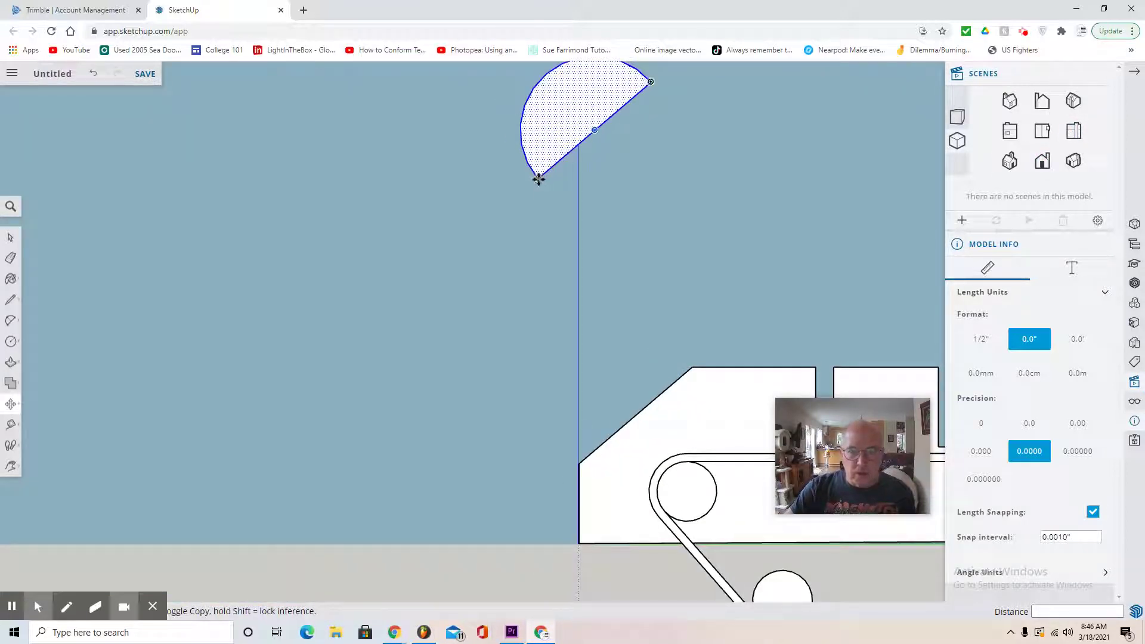
pyautogui.moveTo(538, 179); pyautogui.dragTo(588, 468)
pyautogui.click(1045, 134)
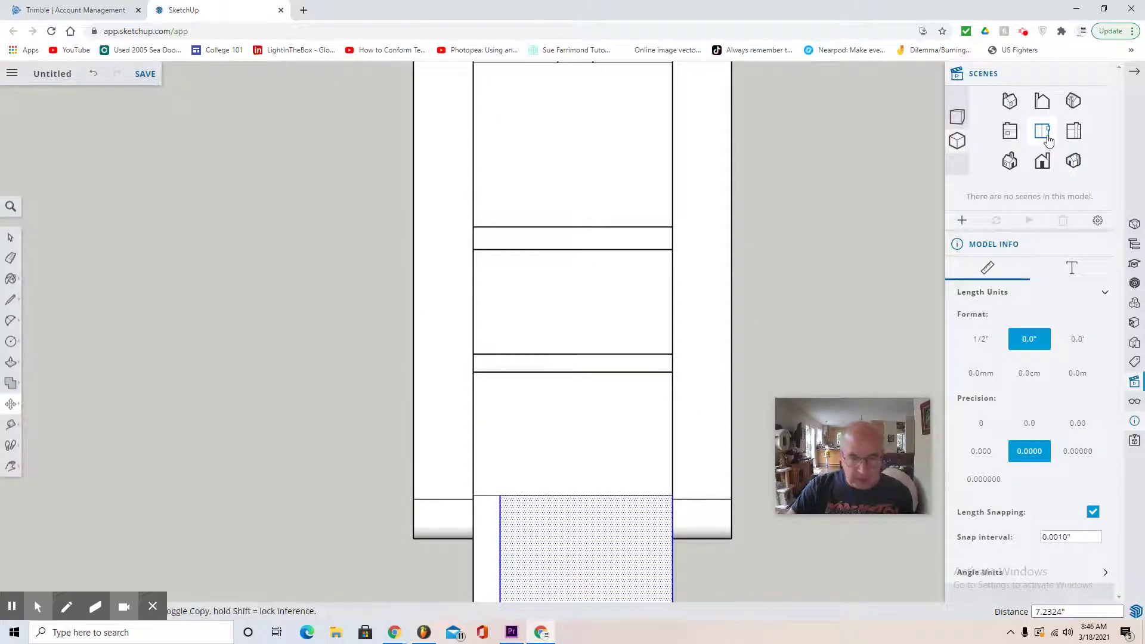
pyautogui.hotkey('ctrl', 'z')
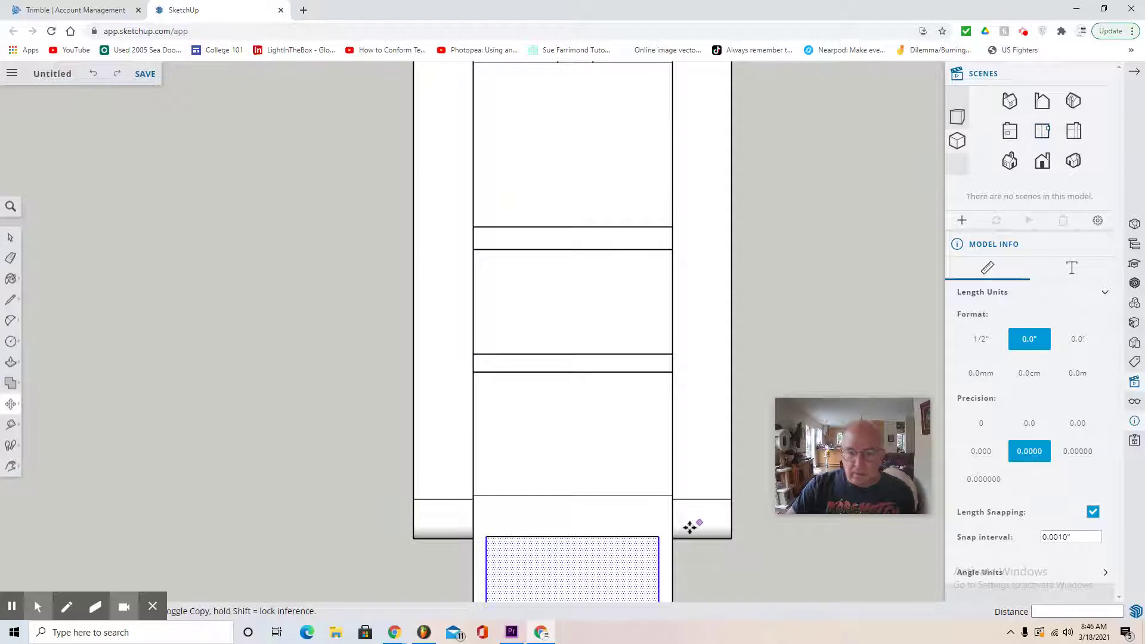
pyautogui.moveTo(659, 537); pyautogui.dragTo(656, 493)
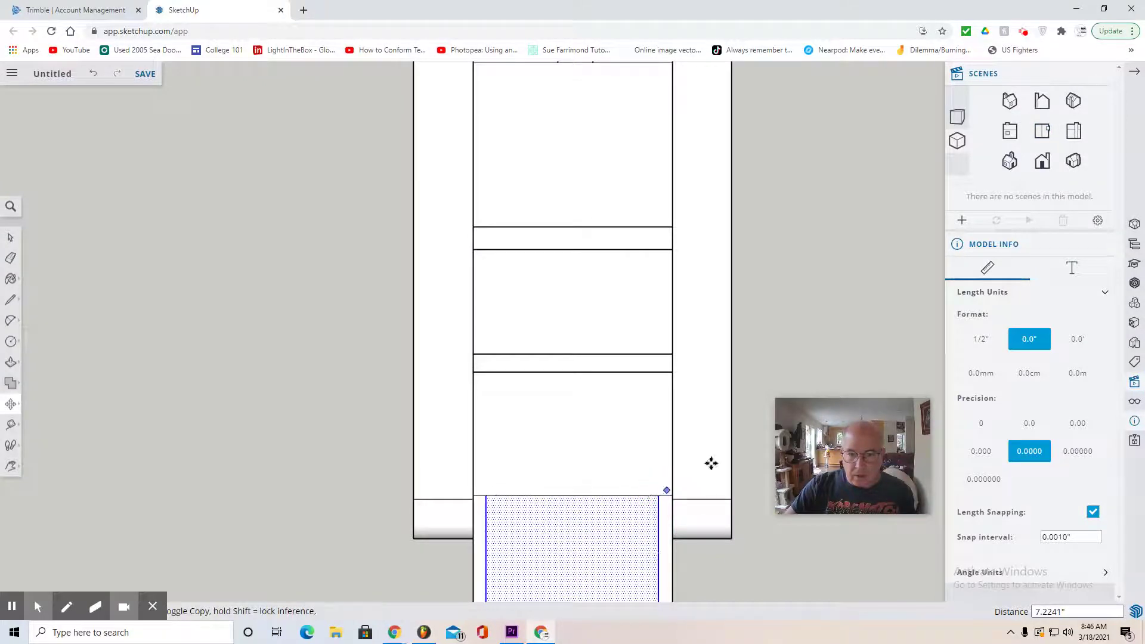
# Check the nose fit in side and plan views, then orbit to a 3D view.
pyautogui.click(1084, 98)
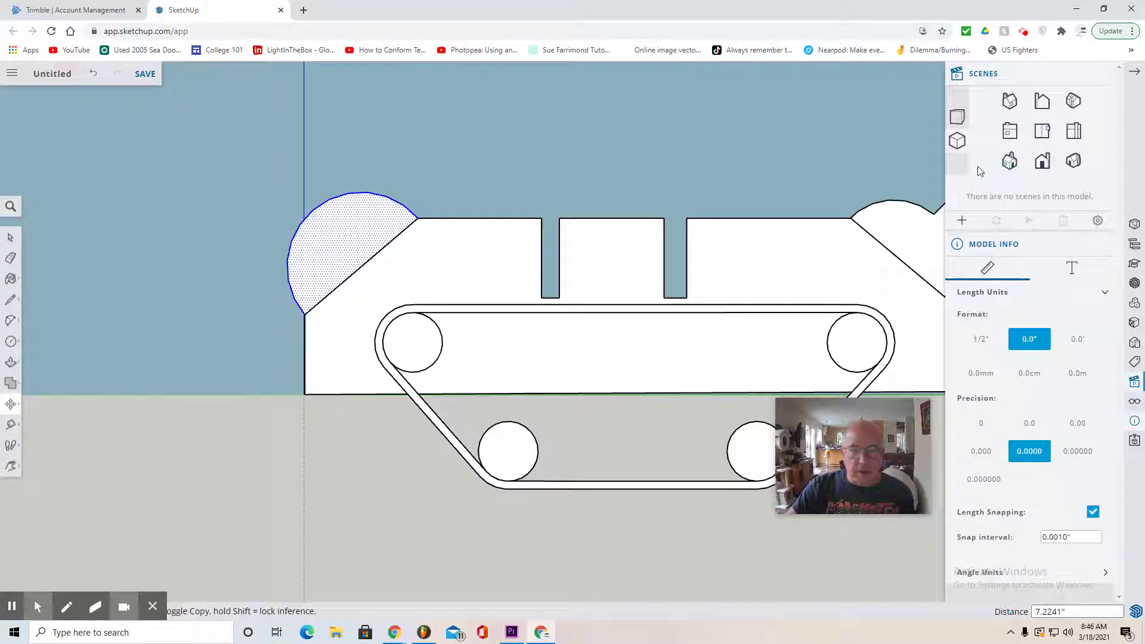
pyautogui.click(1045, 134)
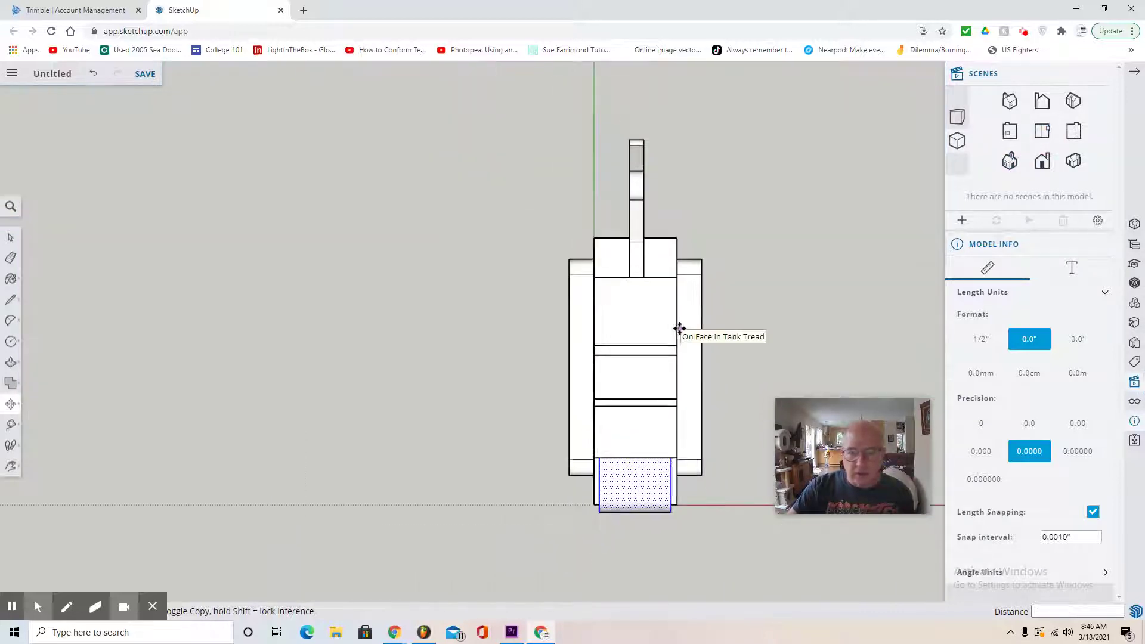
pyautogui.click(10, 465)
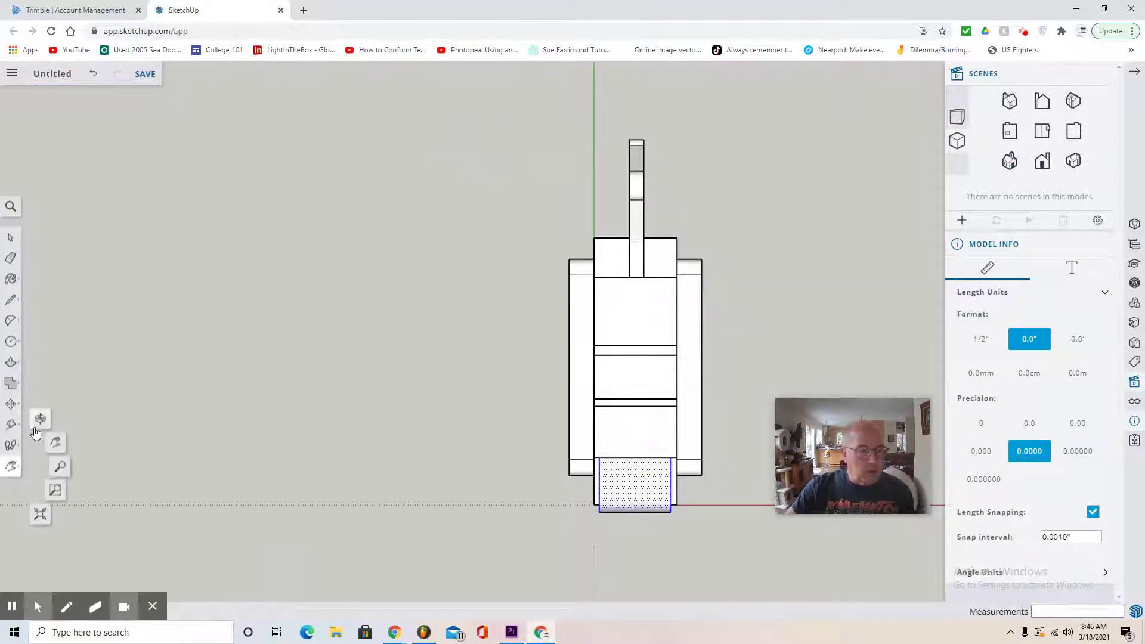
pyautogui.click(40, 417)
pyautogui.moveTo(306, 378); pyautogui.dragTo(482, 427)
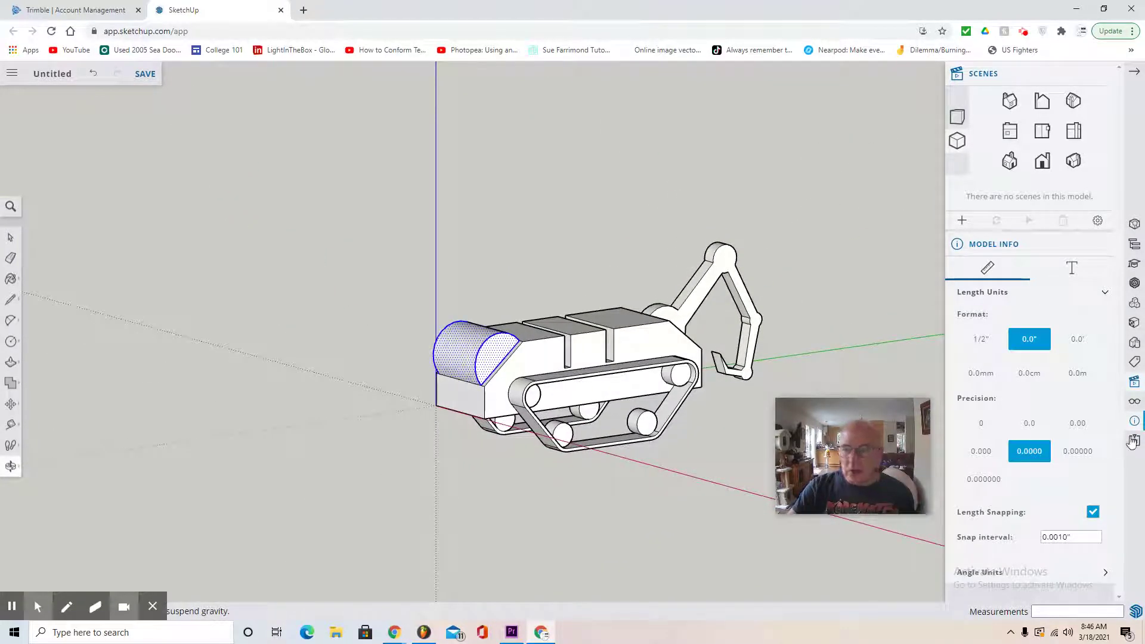
# Switch to Perspective view and zoom in until the rover fills the viewport.
pyautogui.click(958, 120)
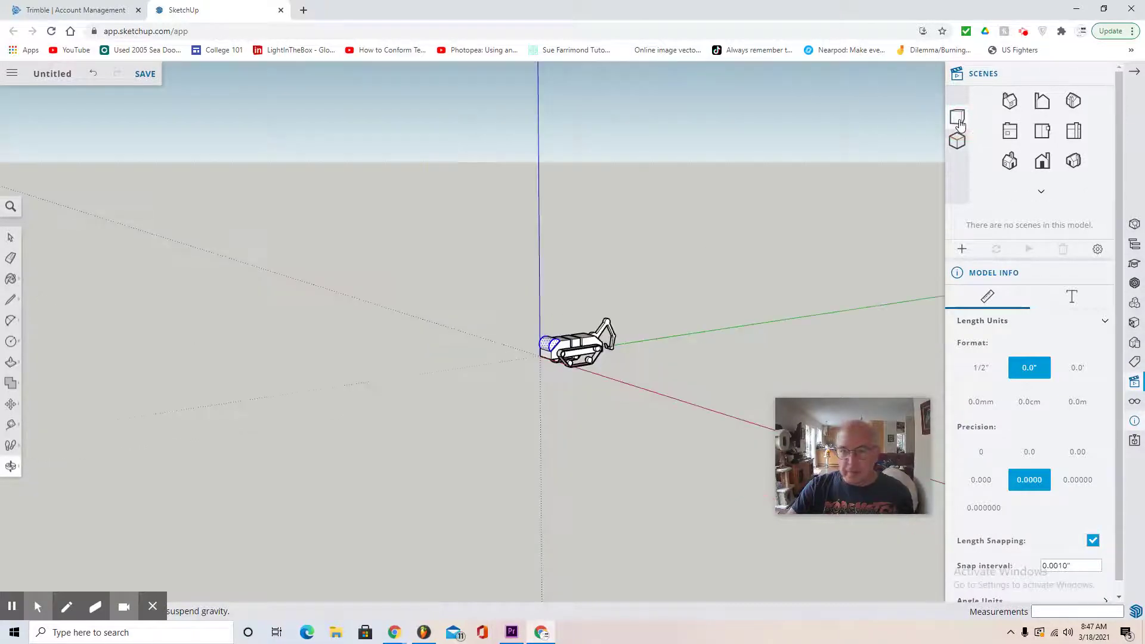
pyautogui.scroll(10, 662, 340)
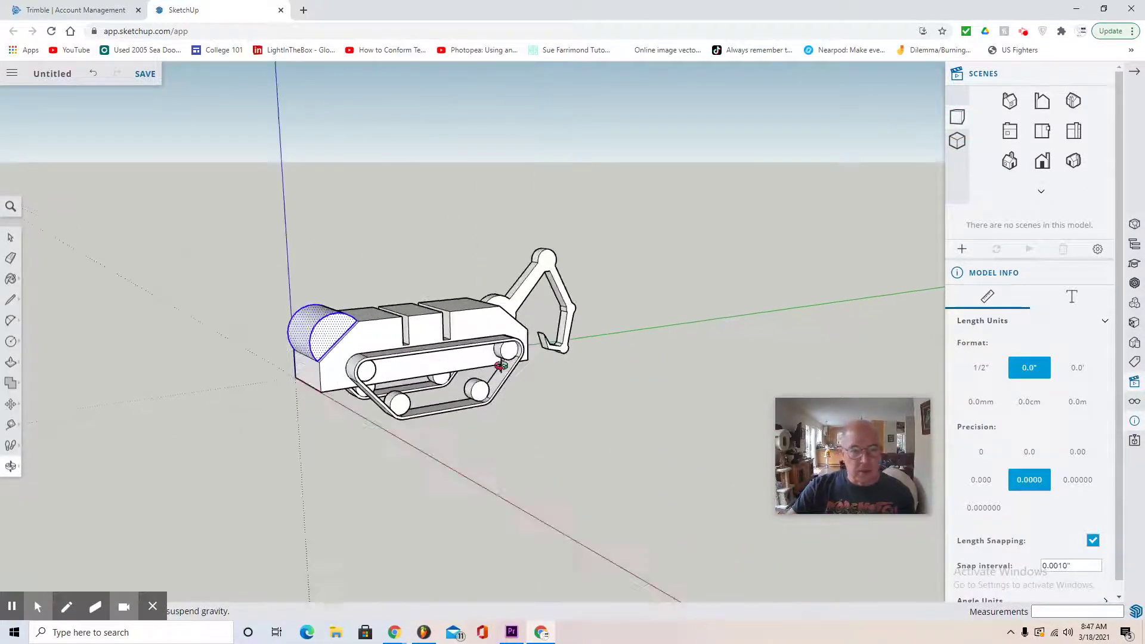
pyautogui.scroll(2, 352, 388)
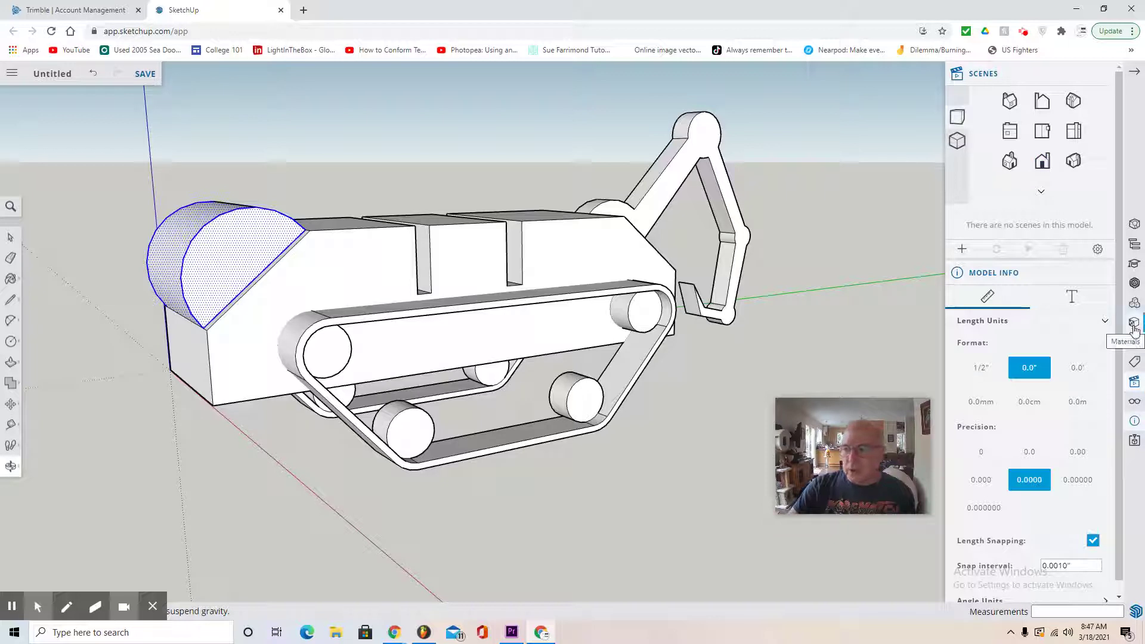
# Pick the orange swatch from the Colors category in the Materials browser.
pyautogui.click(1134, 325)
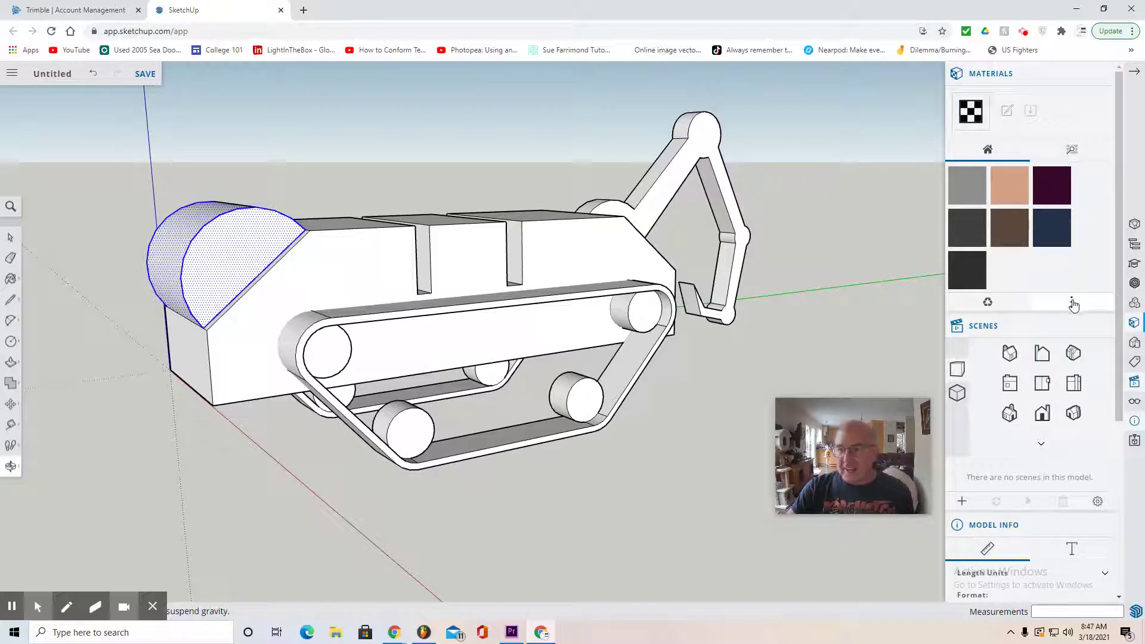
pyautogui.click(1071, 149)
pyautogui.scroll(-1, 1033, 306)
pyautogui.scroll(-4, 1034, 306)
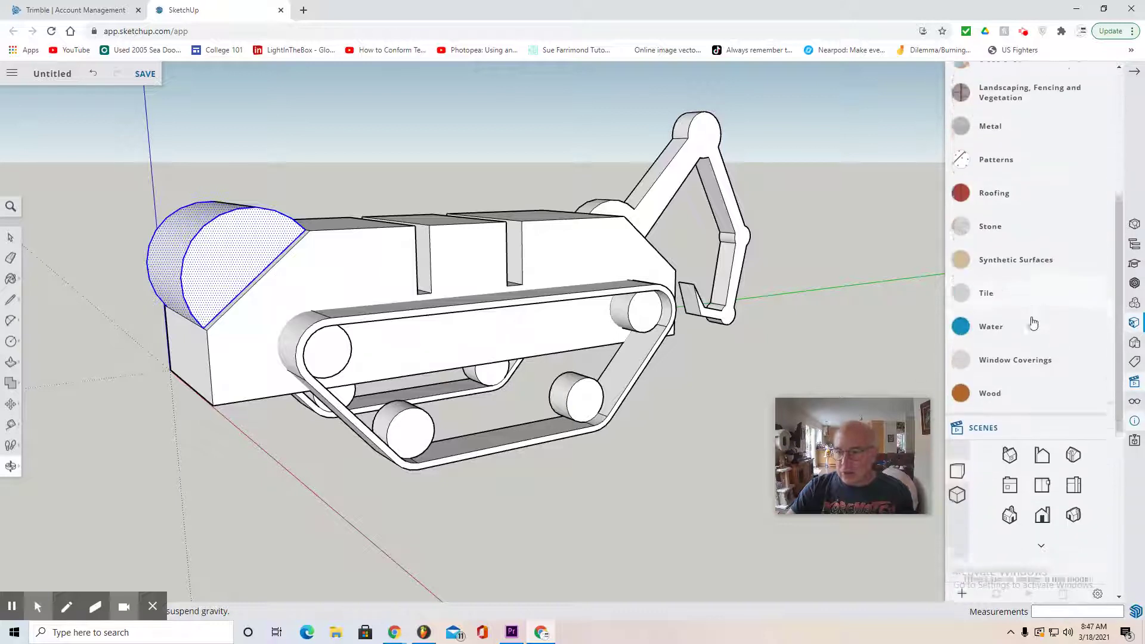
pyautogui.scroll(3, 1002, 239)
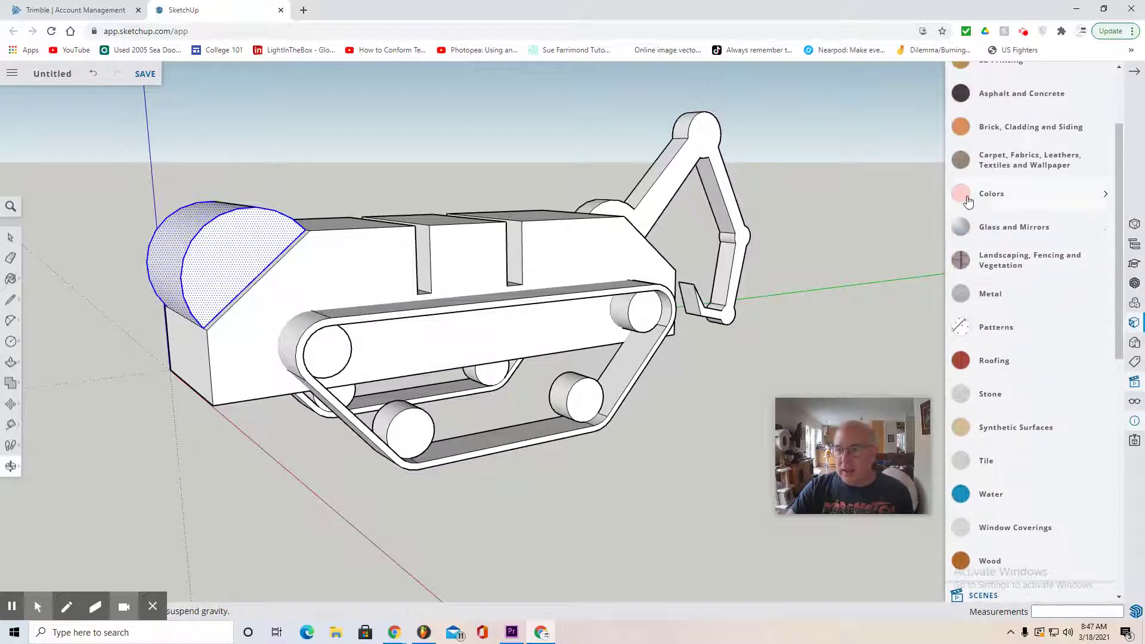
pyautogui.click(966, 193)
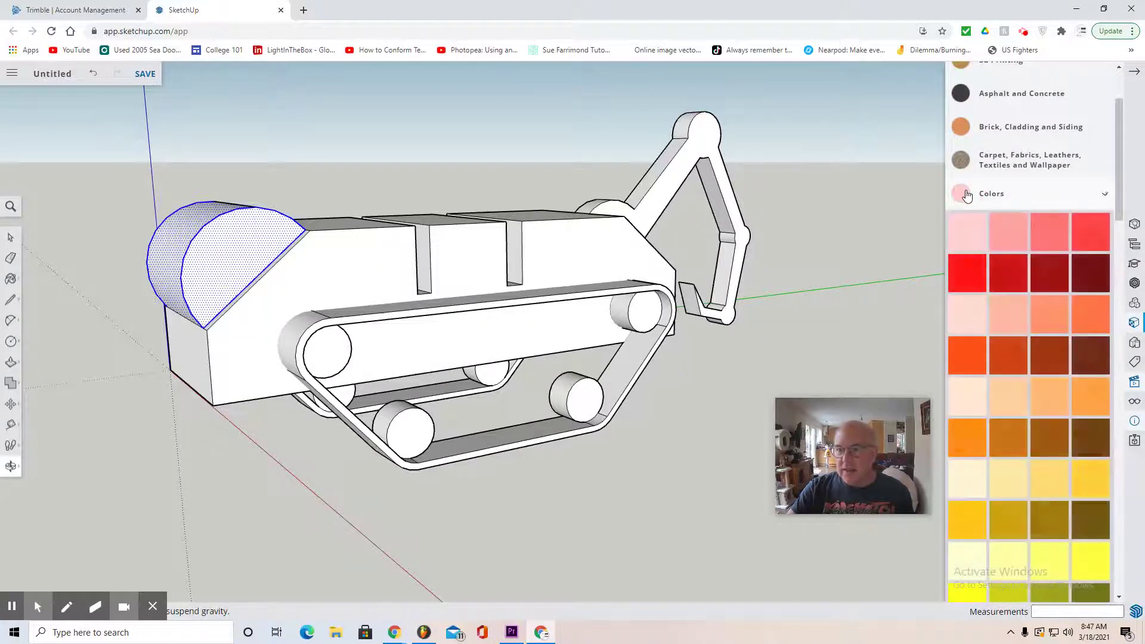
pyautogui.click(1086, 406)
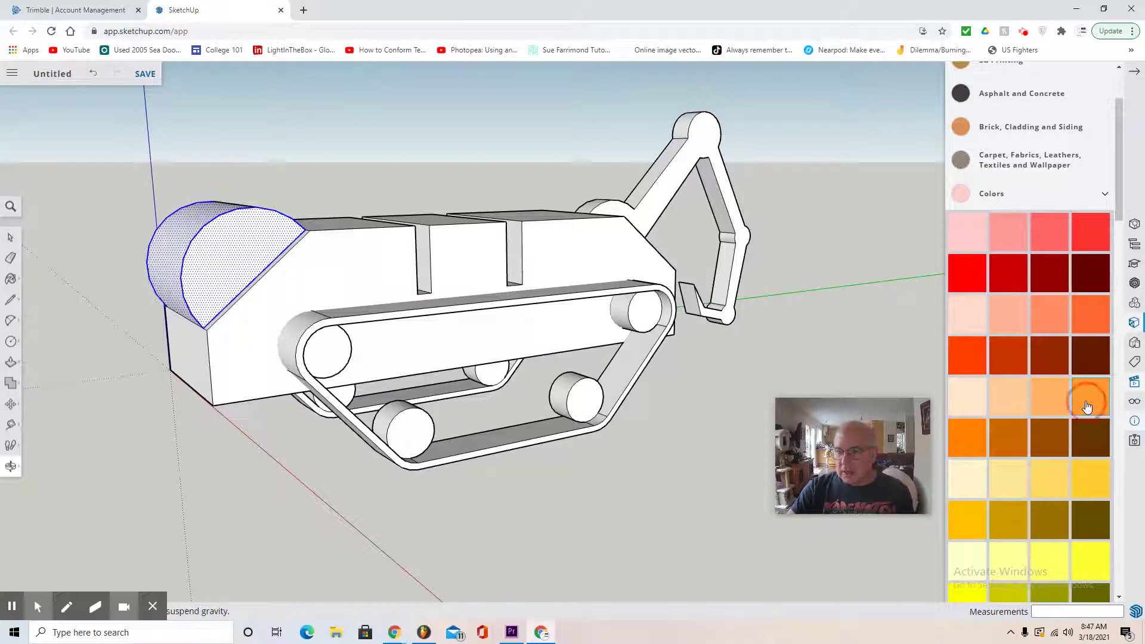
# Paint the body's front face and its three top segments orange.
pyautogui.click(597, 275)
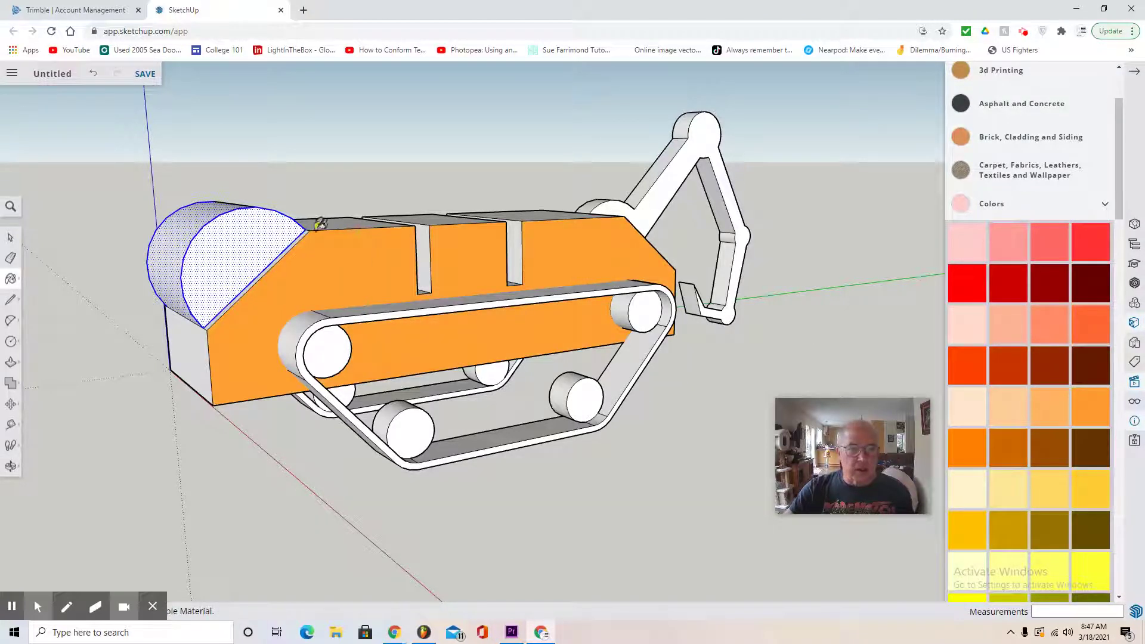
pyautogui.click(356, 220)
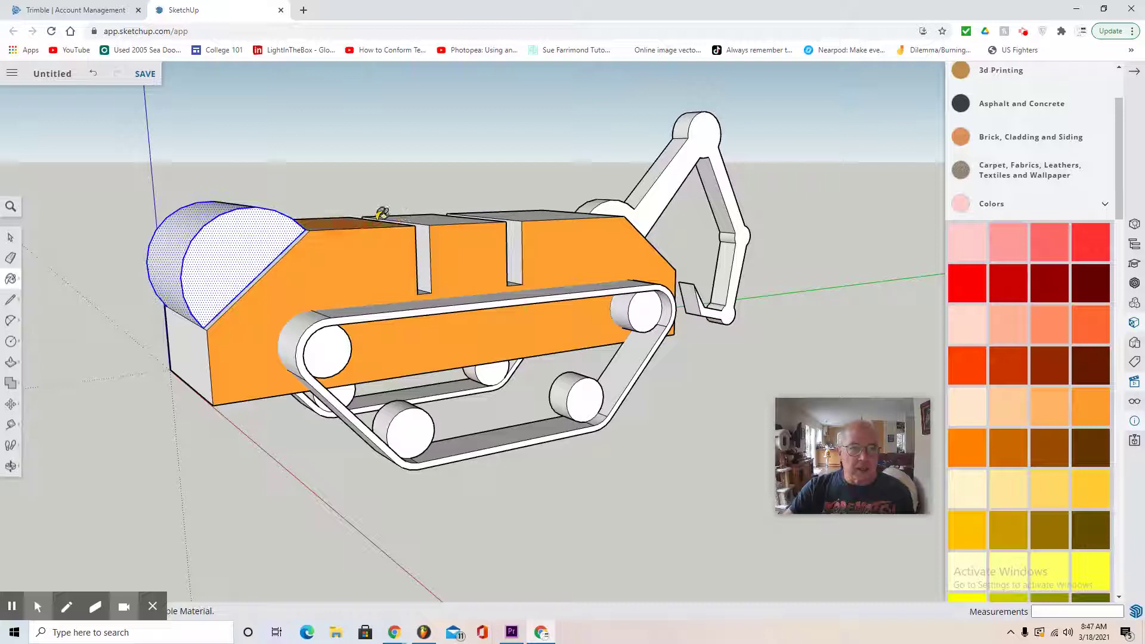
pyautogui.click(436, 219)
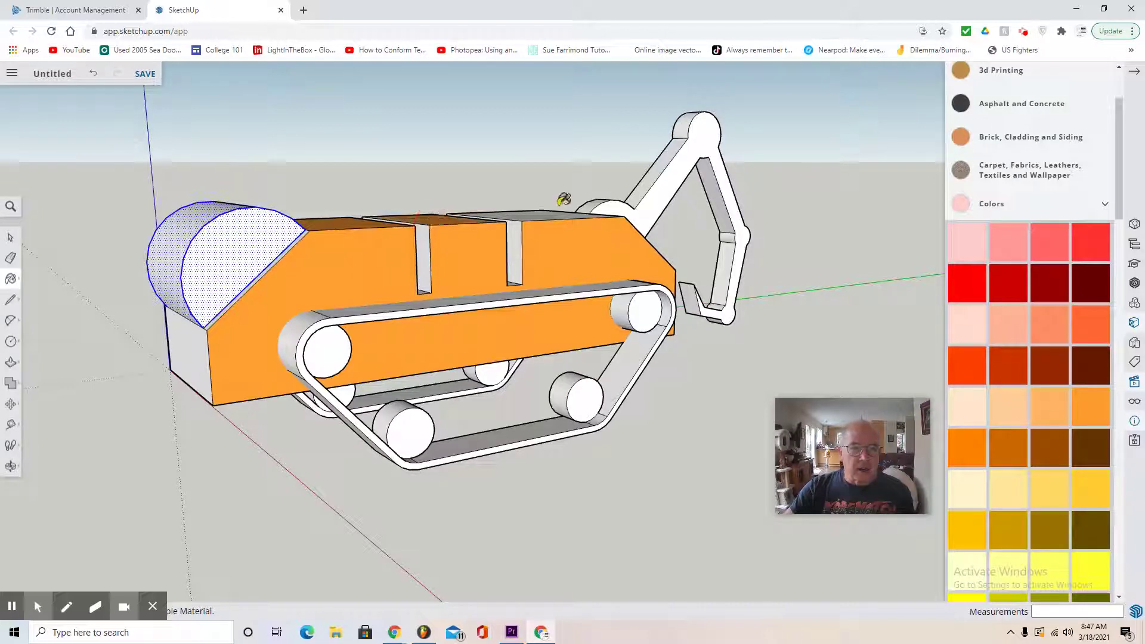
pyautogui.click(543, 215)
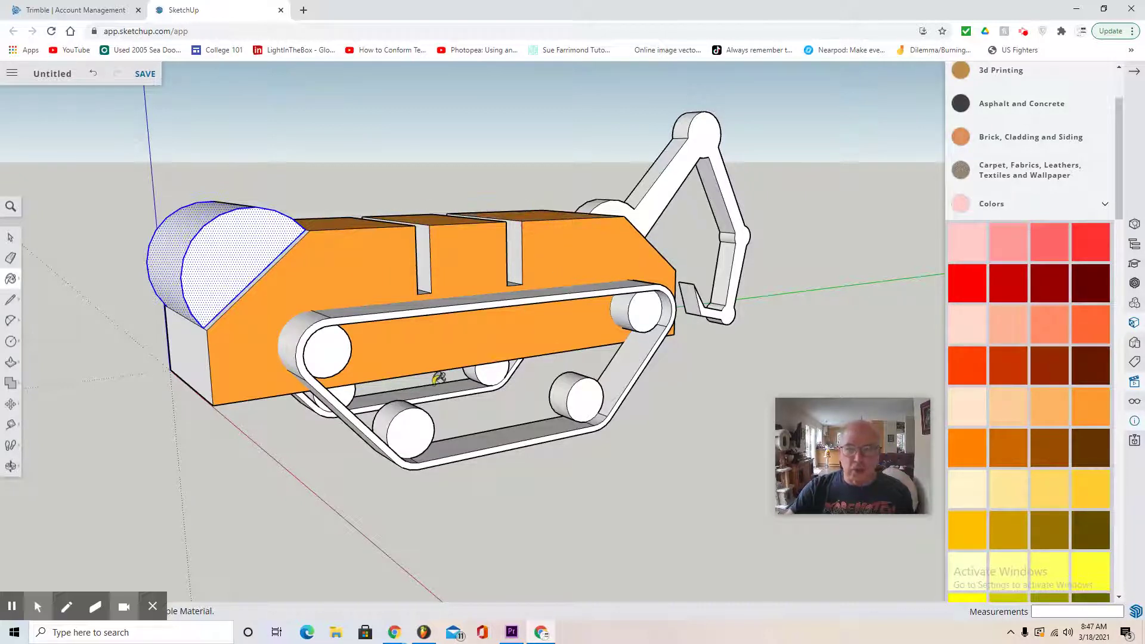
# Paint the body's end face orange, then orbit round and paint the far long side orange.
pyautogui.click(10, 468)
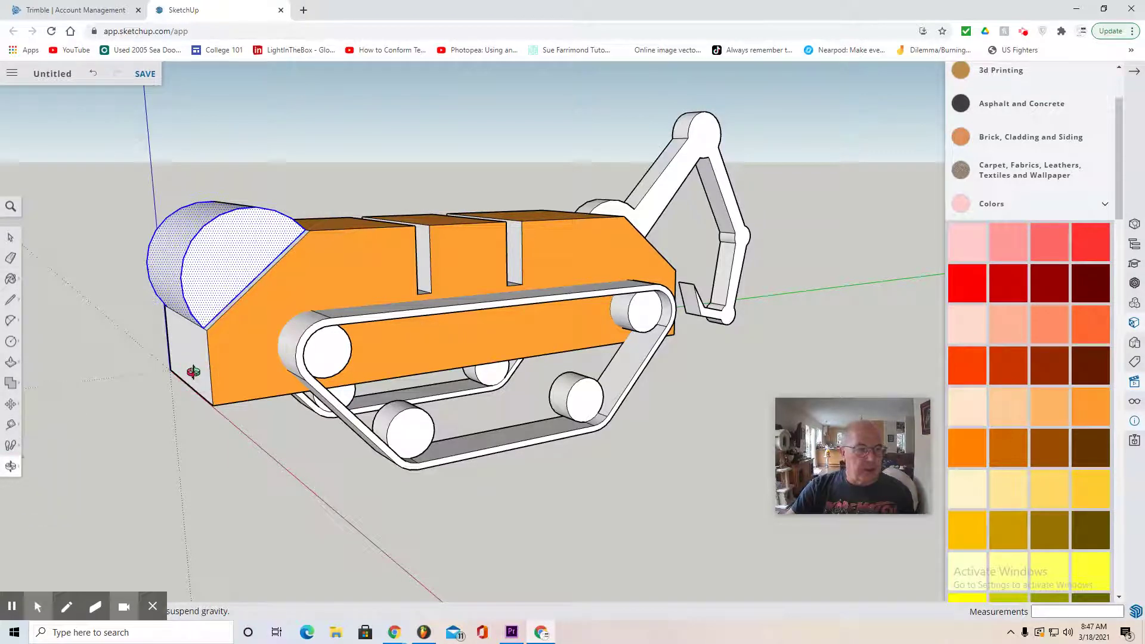
pyautogui.click(1088, 410)
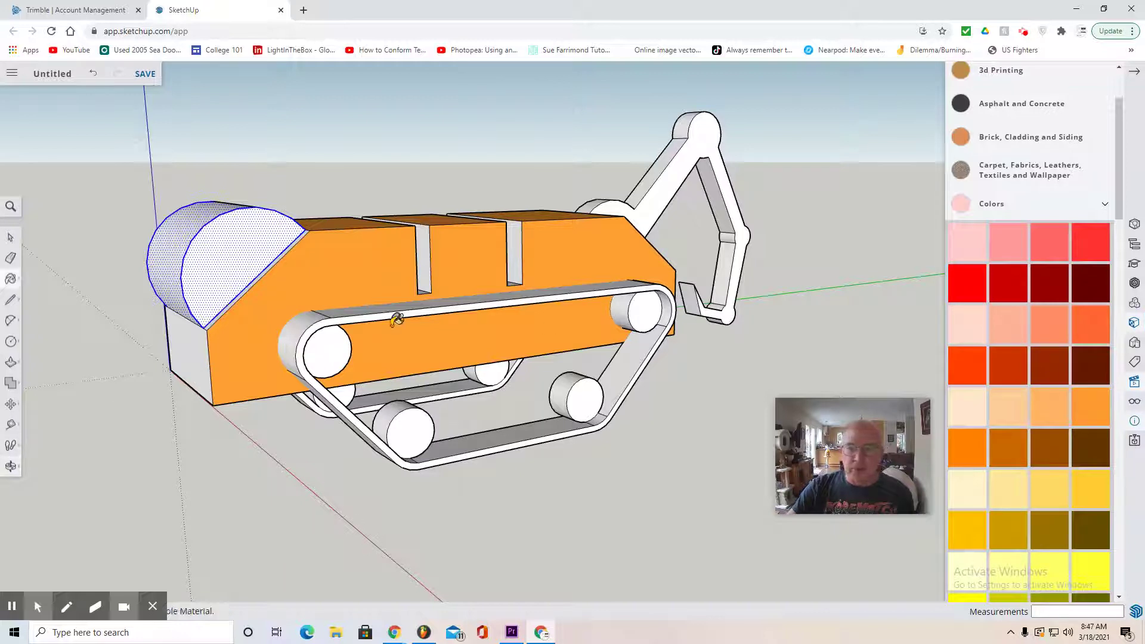
pyautogui.click(194, 363)
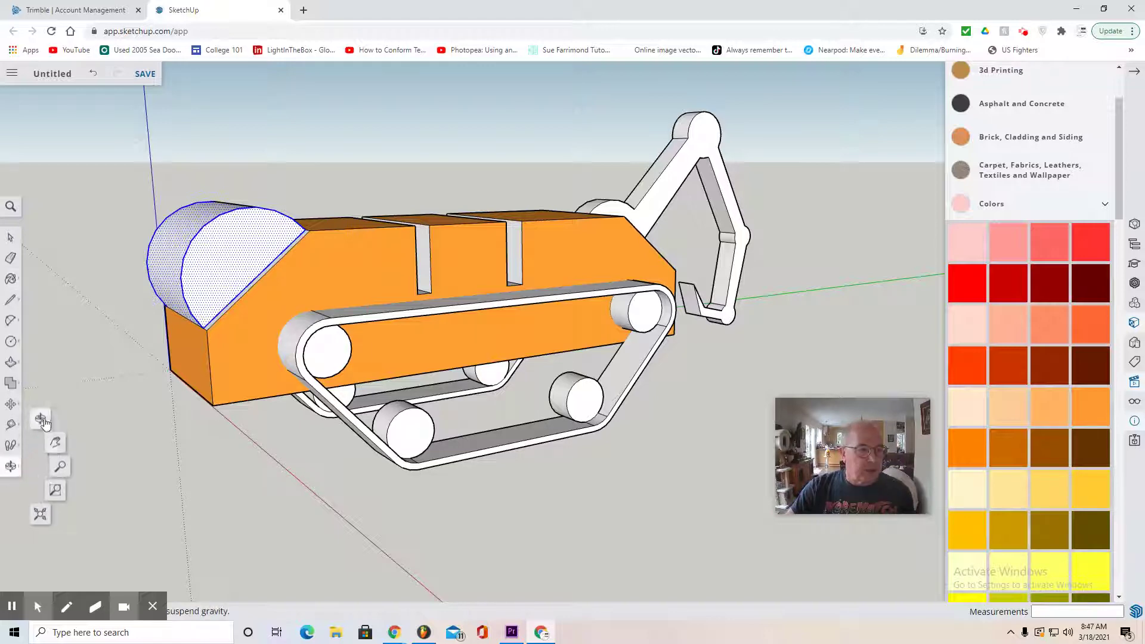
pyautogui.click(45, 425)
pyautogui.moveTo(76, 434)
pyautogui.mouseDown()
pyautogui.moveTo(548, 462)
pyautogui.moveTo(672, 450)
pyautogui.mouseUp()
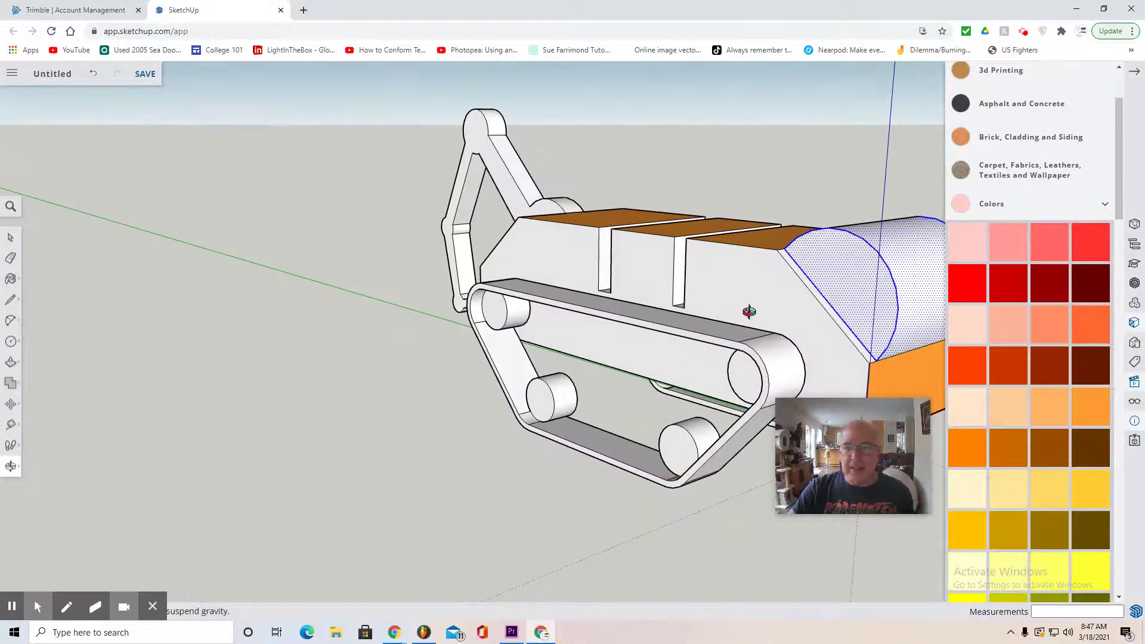
pyautogui.click(1049, 407)
pyautogui.click(698, 290)
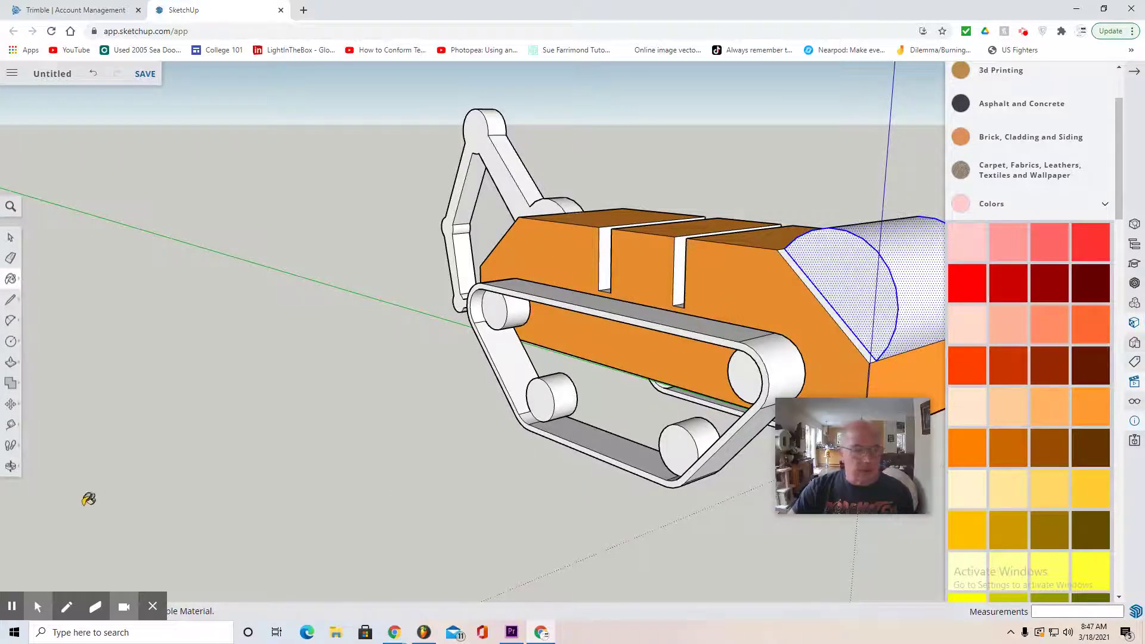
# Orbit the rover about 180° so the curved front end faces the viewer again.
pyautogui.click(11, 466)
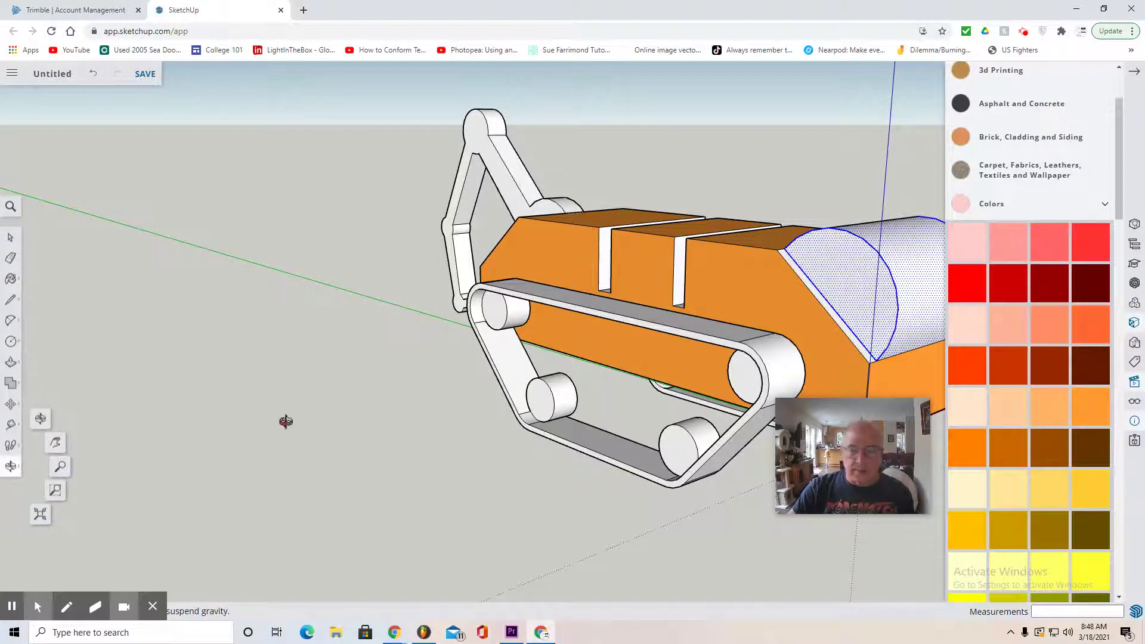
pyautogui.click(40, 418)
pyautogui.moveTo(575, 455); pyautogui.dragTo(75, 436)
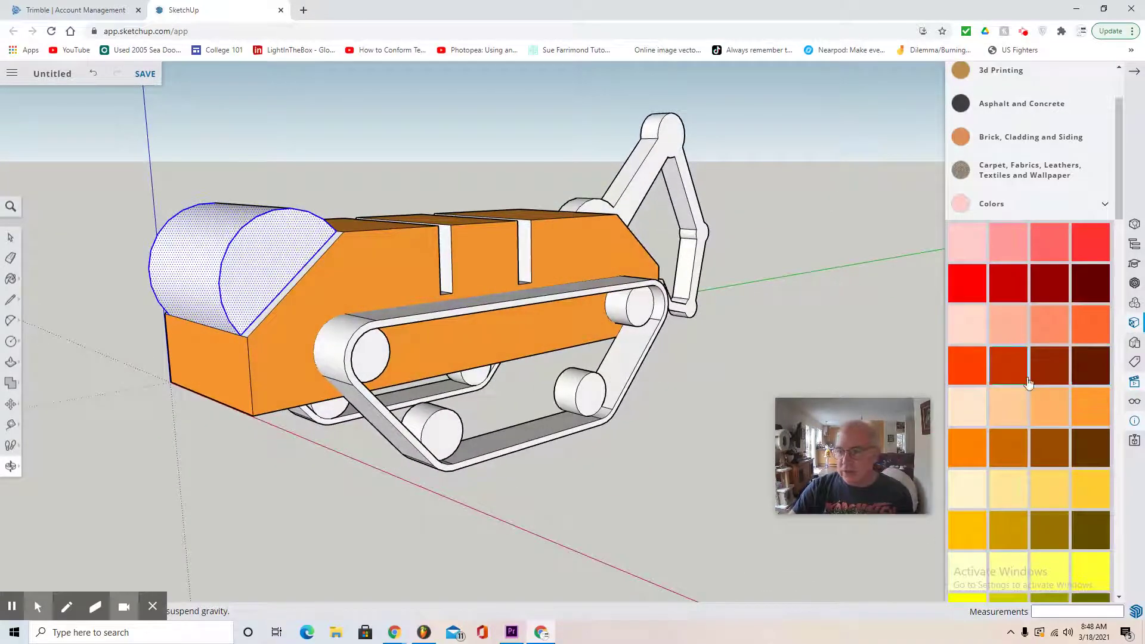
# Paint the near and far tracks with their wheels black, orbiting between sides.
pyautogui.scroll(-5, 1044, 430)
pyautogui.scroll(-5, 1044, 430)
pyautogui.scroll(3, 1020, 387)
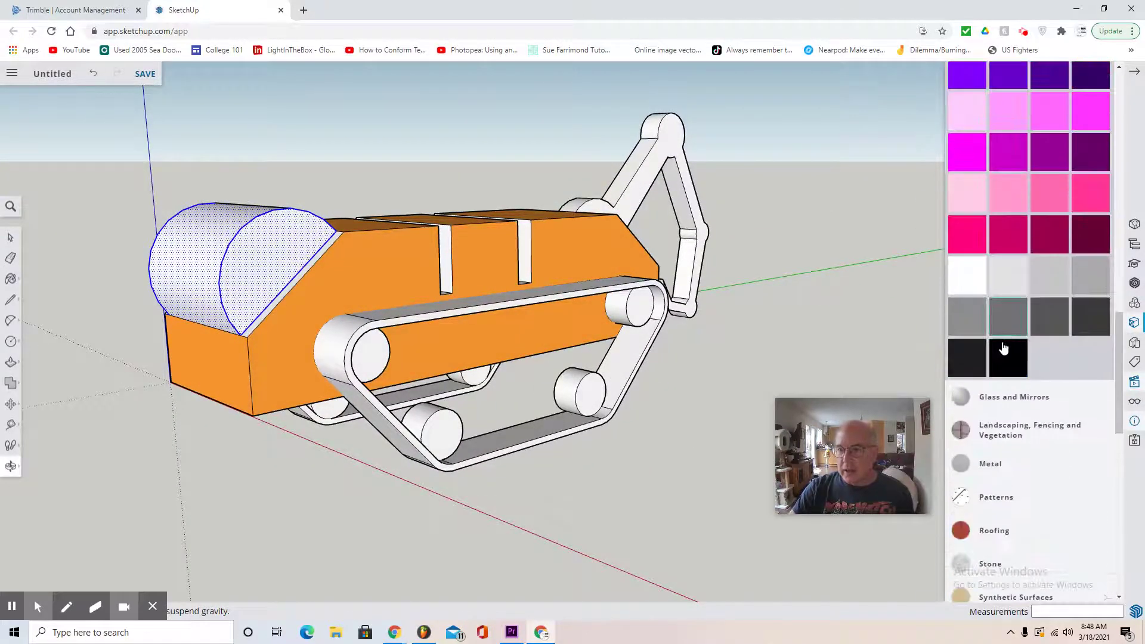
pyautogui.click(972, 361)
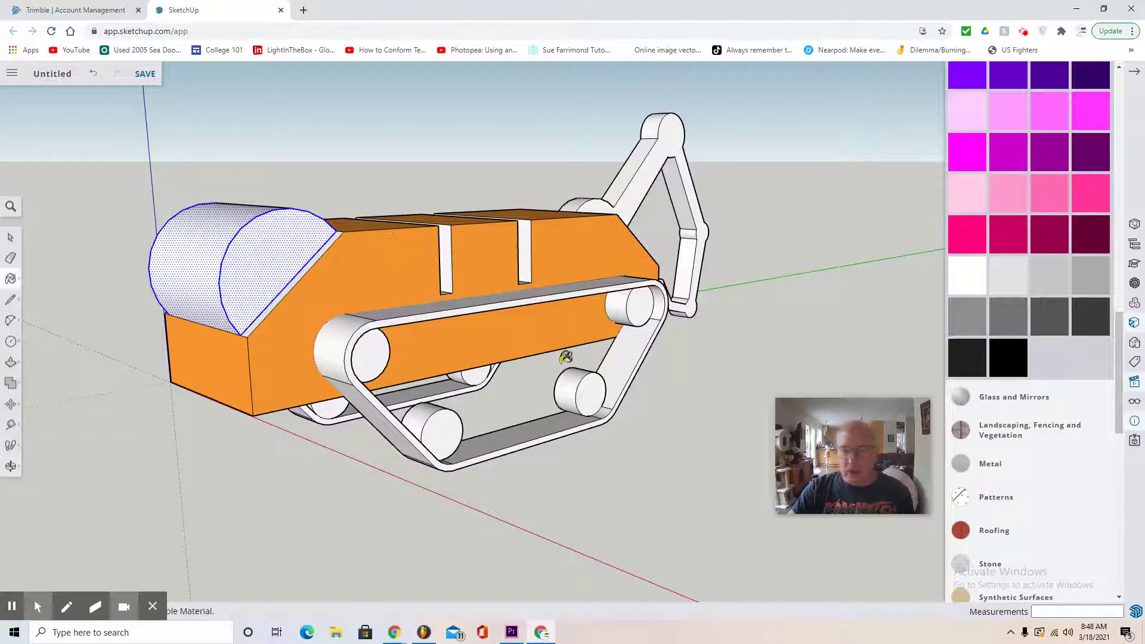
pyautogui.click(585, 286)
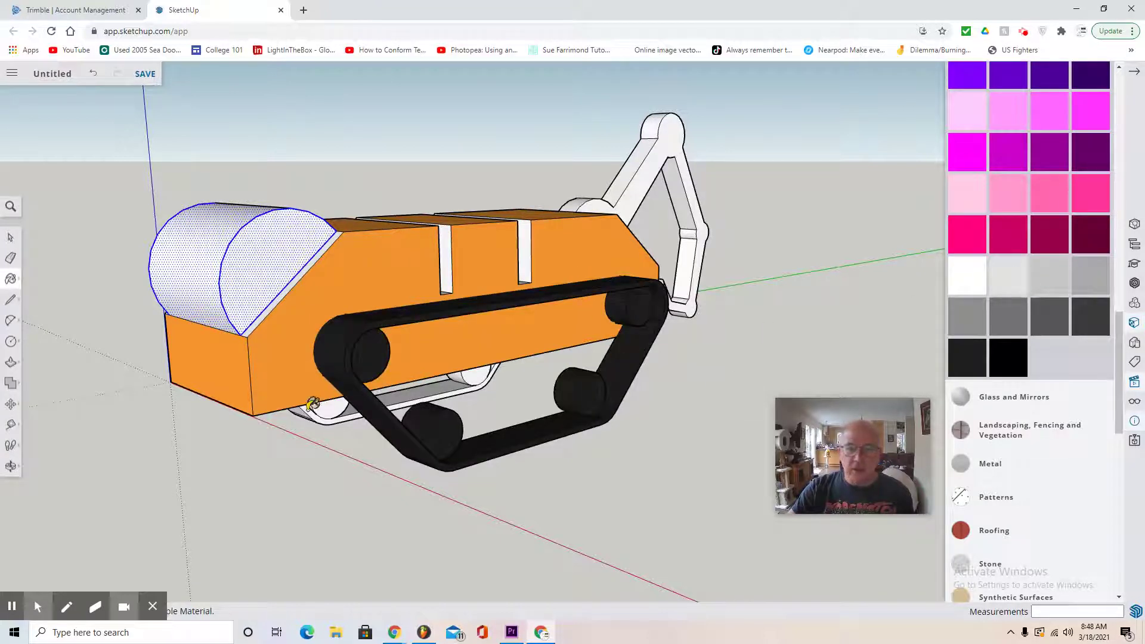
pyautogui.click(11, 466)
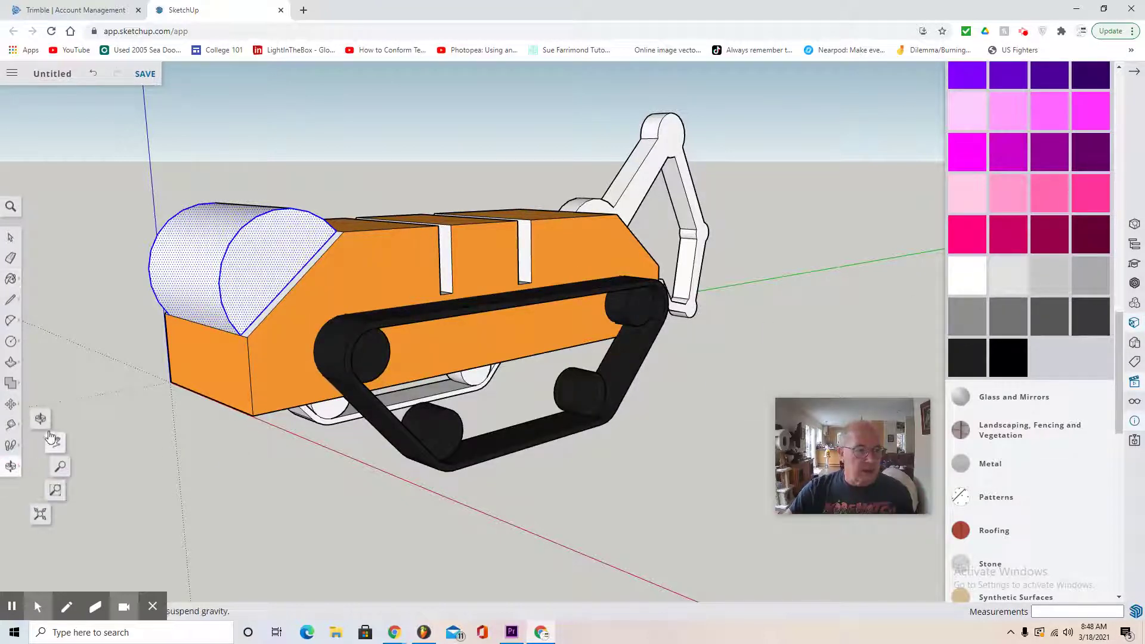
pyautogui.click(40, 419)
pyautogui.moveTo(239, 453); pyautogui.dragTo(618, 391)
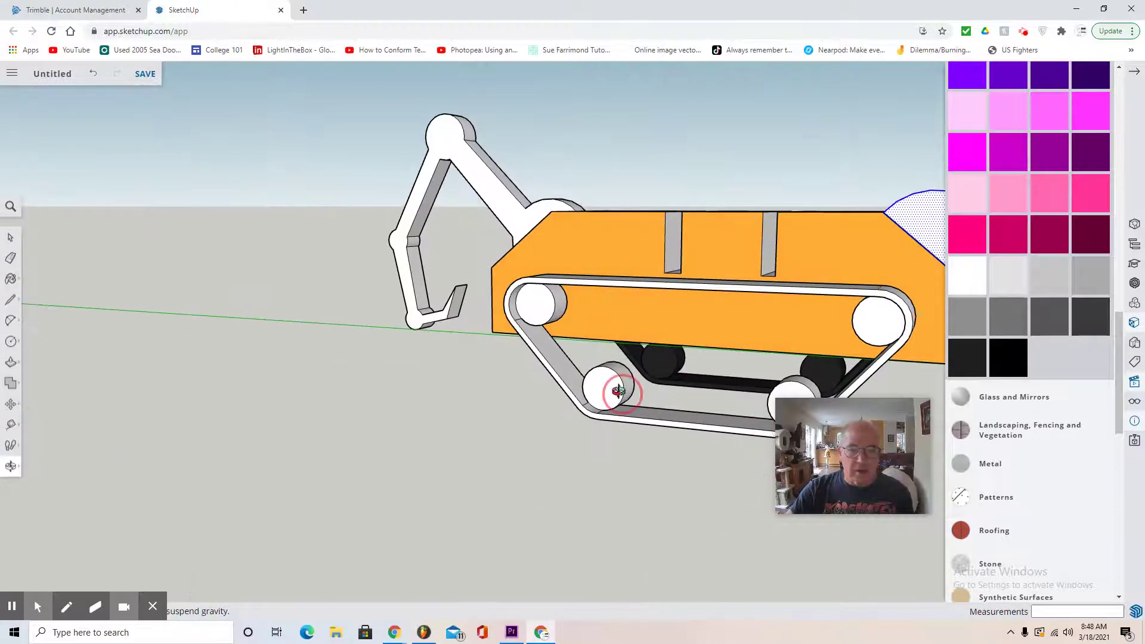
pyautogui.click(967, 358)
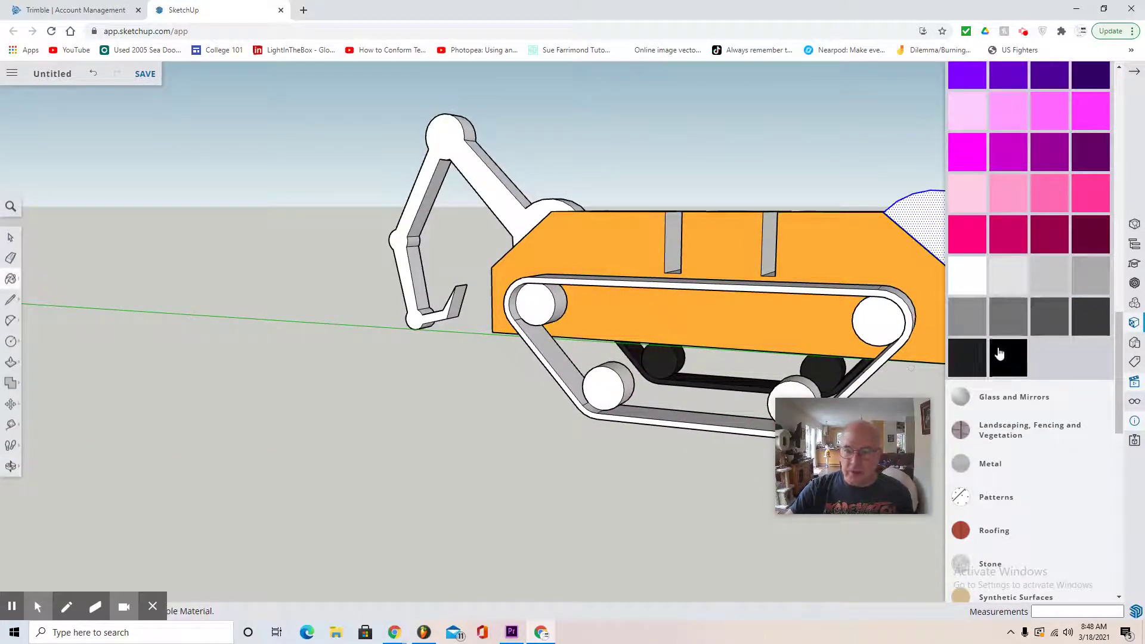
pyautogui.click(604, 393)
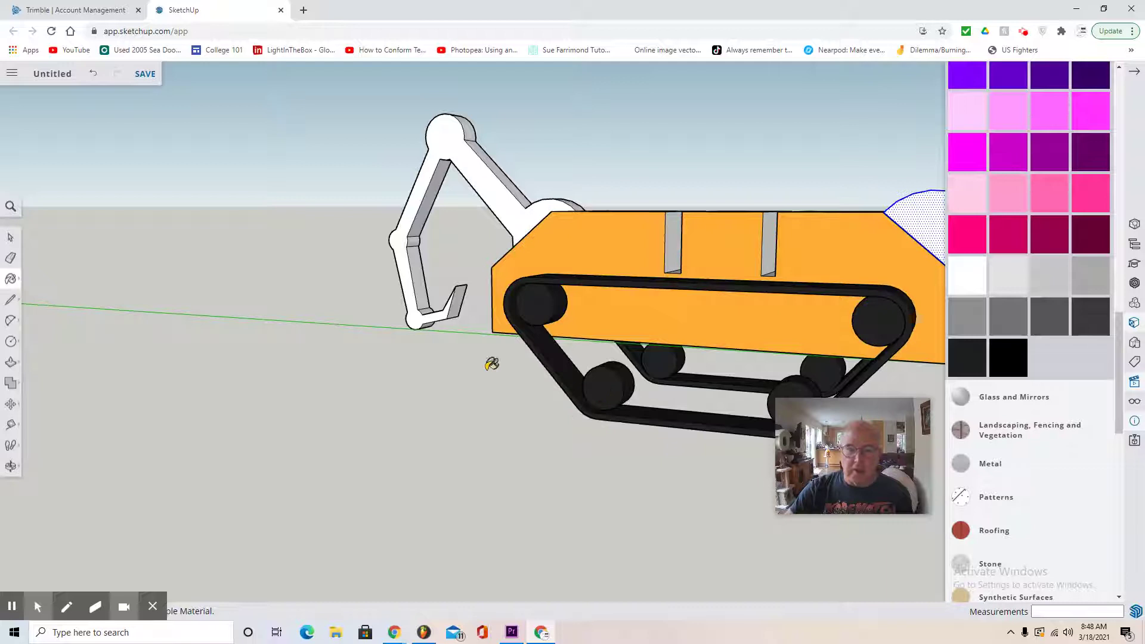
# Paint the excavator arm grey and orbit back to the rover's front side.
pyautogui.click(1086, 288)
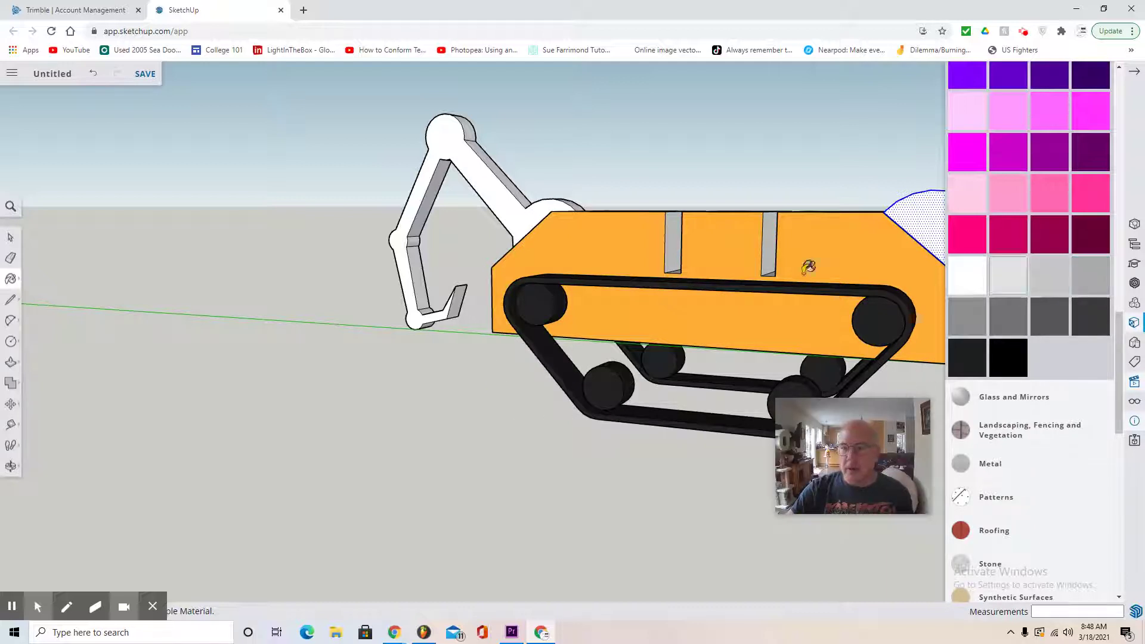
pyautogui.click(524, 205)
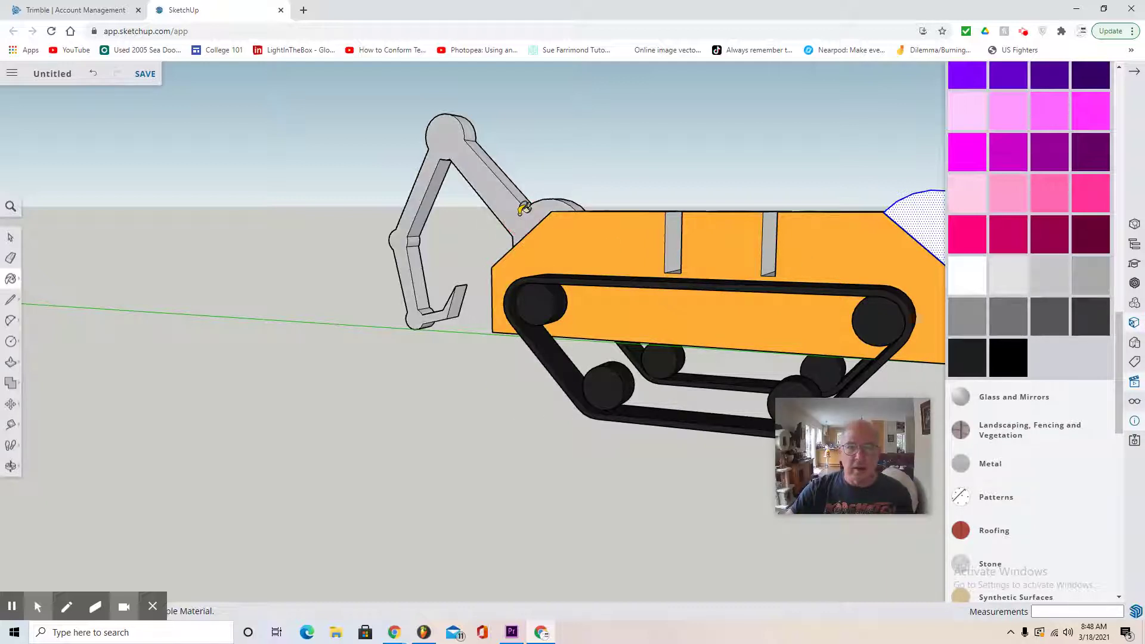
pyautogui.click(10, 465)
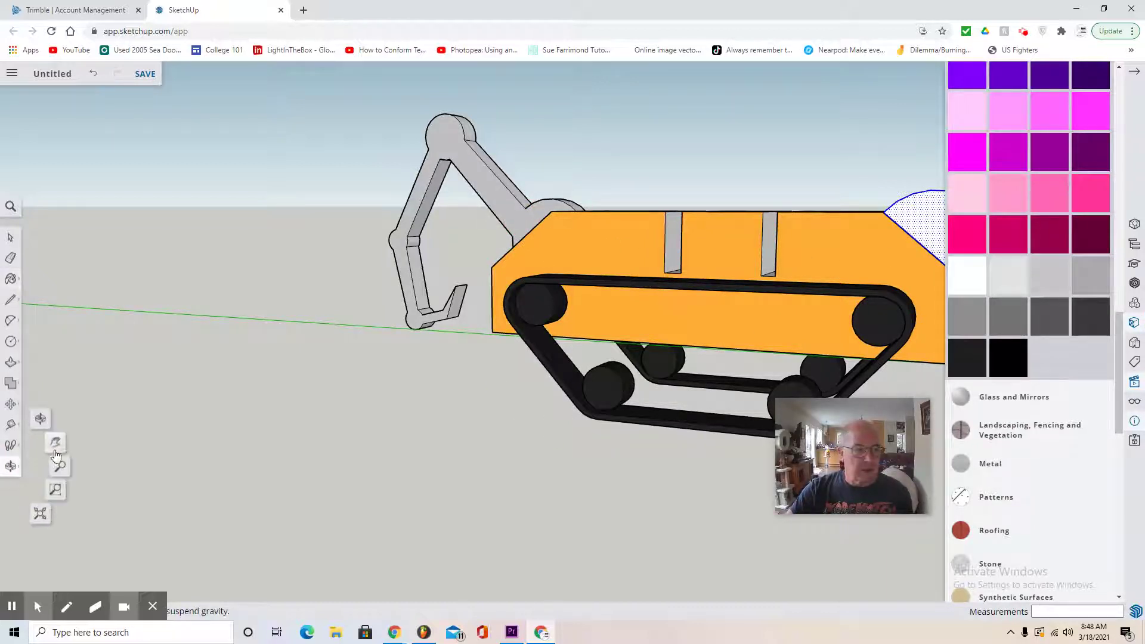
pyautogui.click(41, 419)
pyautogui.moveTo(629, 468); pyautogui.dragTo(455, 549)
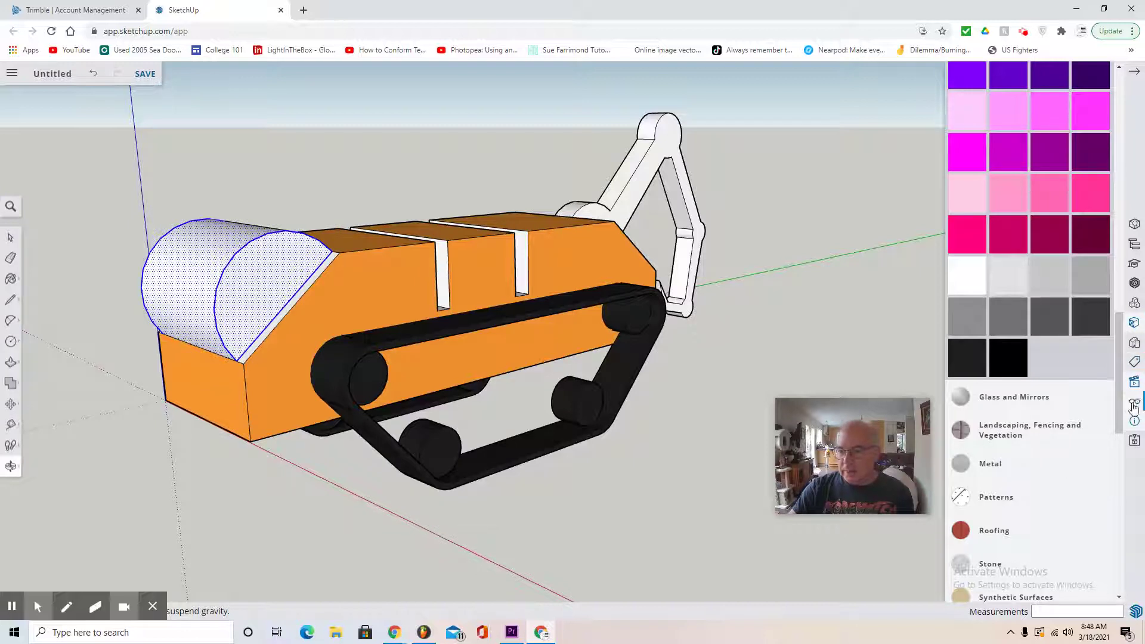
# Fill the front cylinder with the blue Water texture.
pyautogui.scroll(-8, 1042, 500)
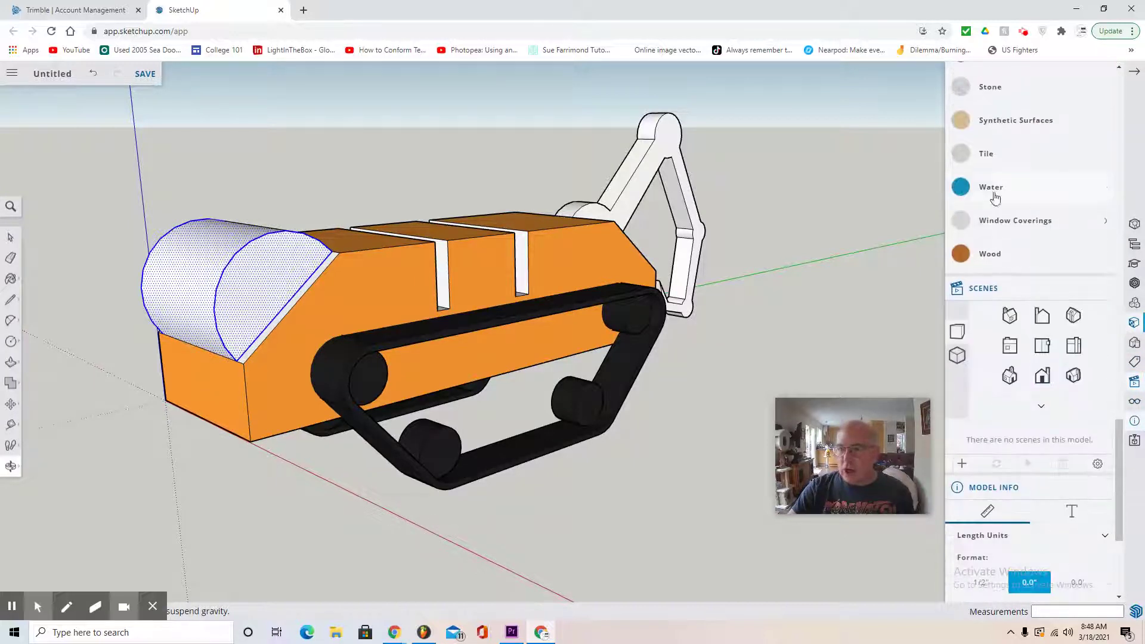
pyautogui.click(991, 189)
pyautogui.click(1014, 275)
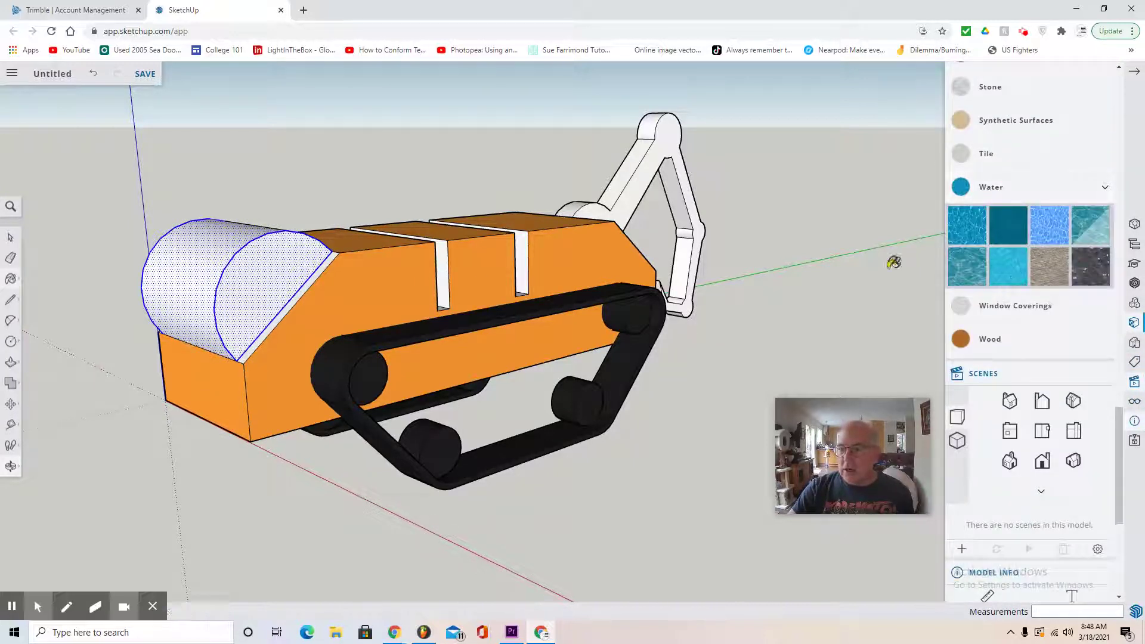
pyautogui.click(257, 285)
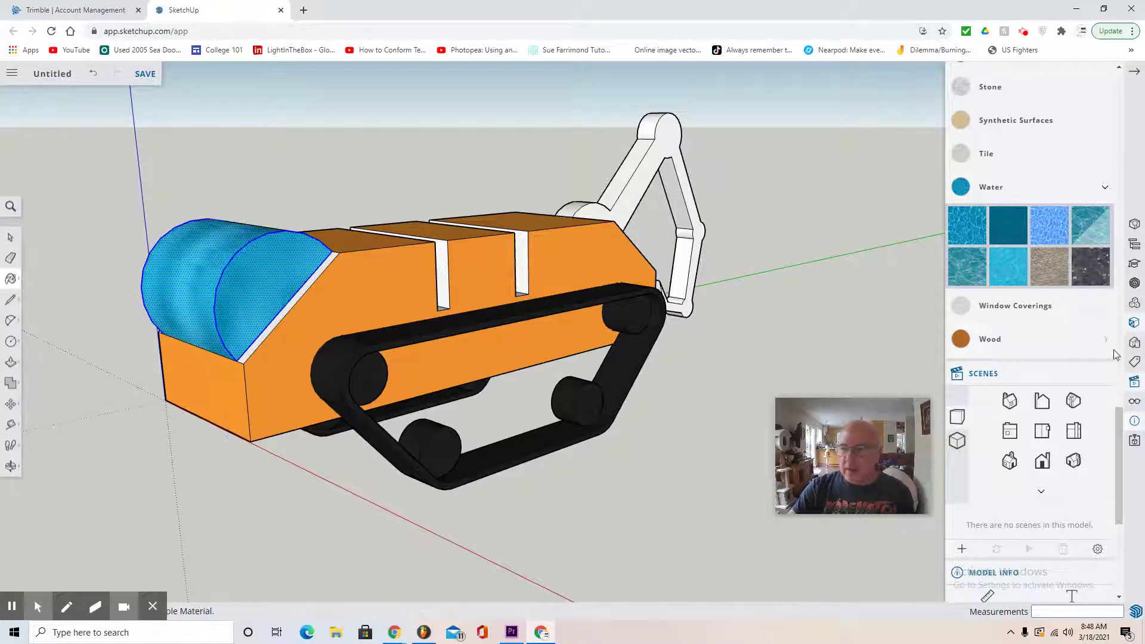
# Return to the material categories and scroll up to the plain colour swatches.
pyautogui.click(1134, 325)
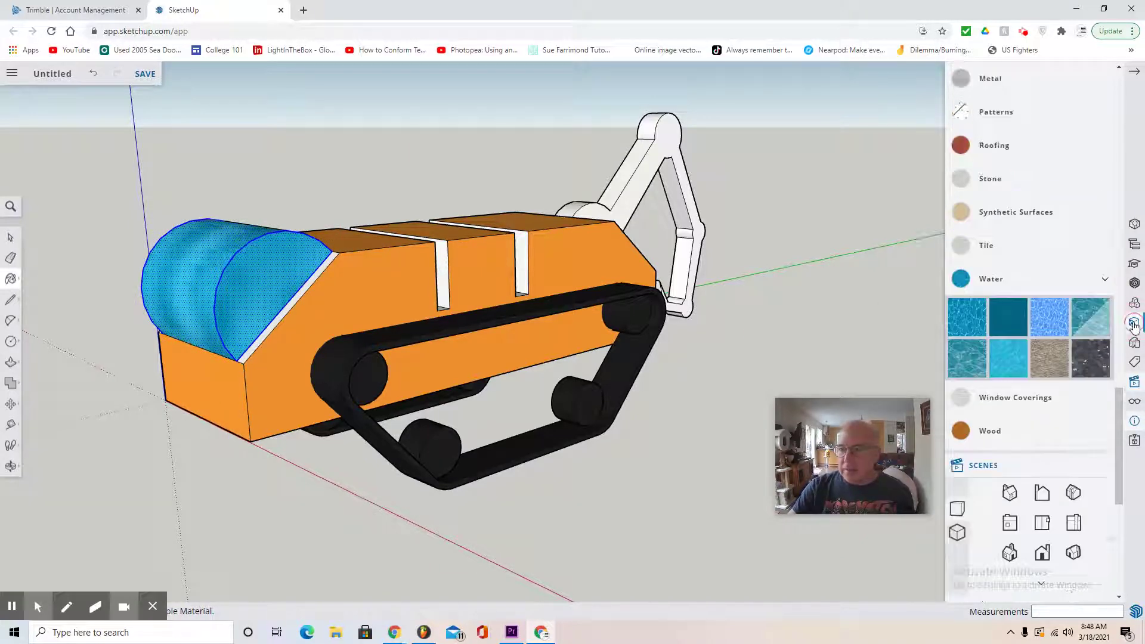
pyautogui.scroll(-8, 956, 368)
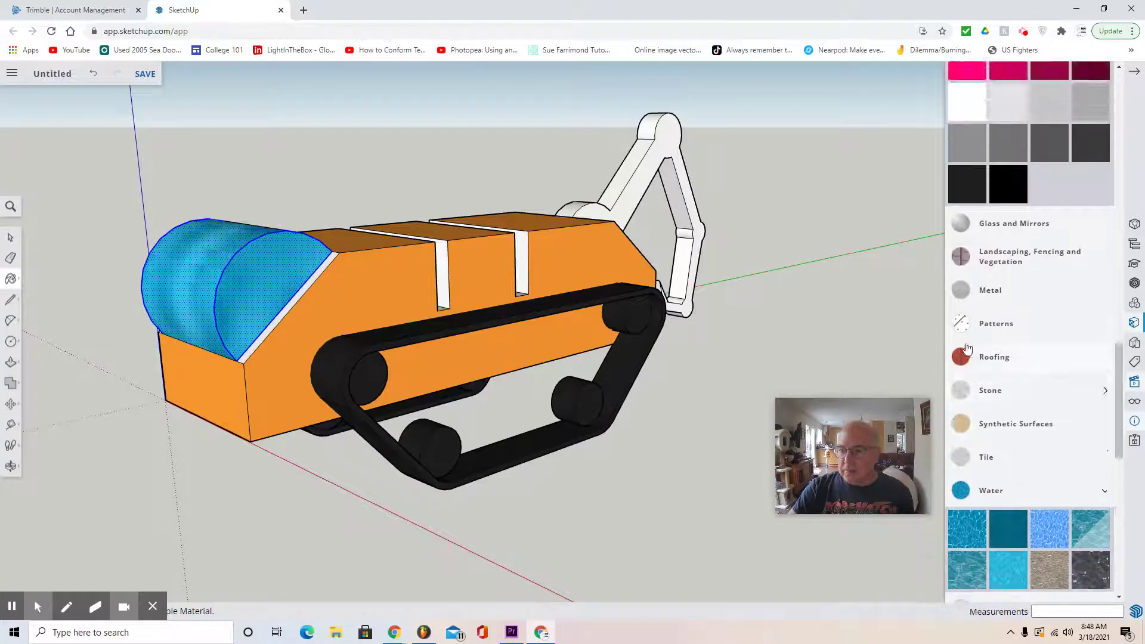
pyautogui.scroll(1, 970, 181)
pyautogui.scroll(7, 969, 181)
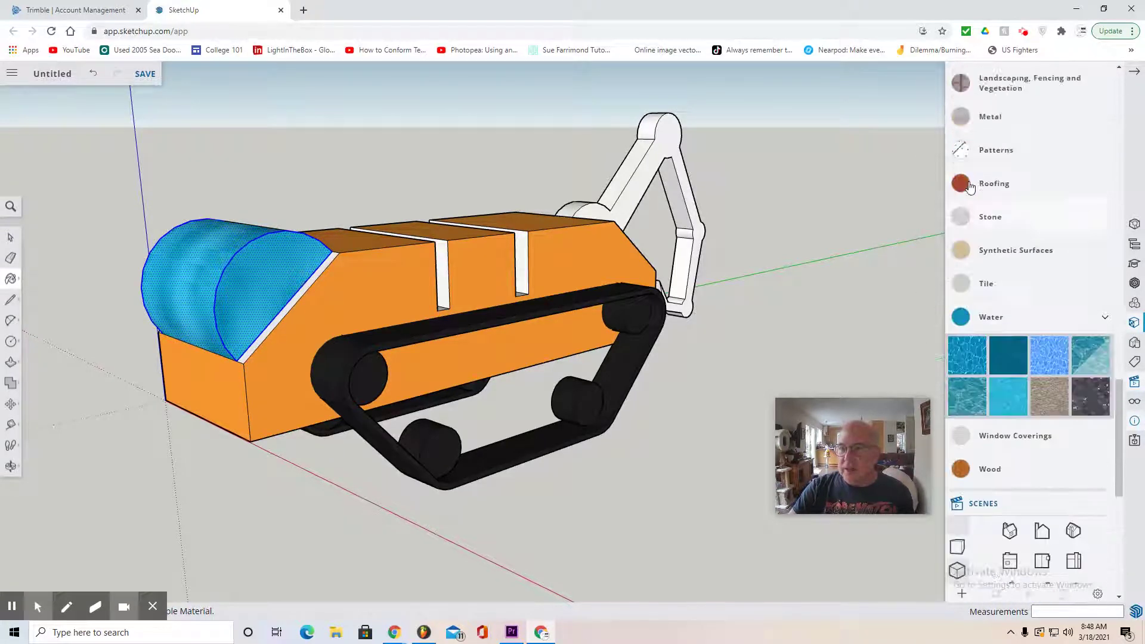
pyautogui.scroll(-2, 983, 260)
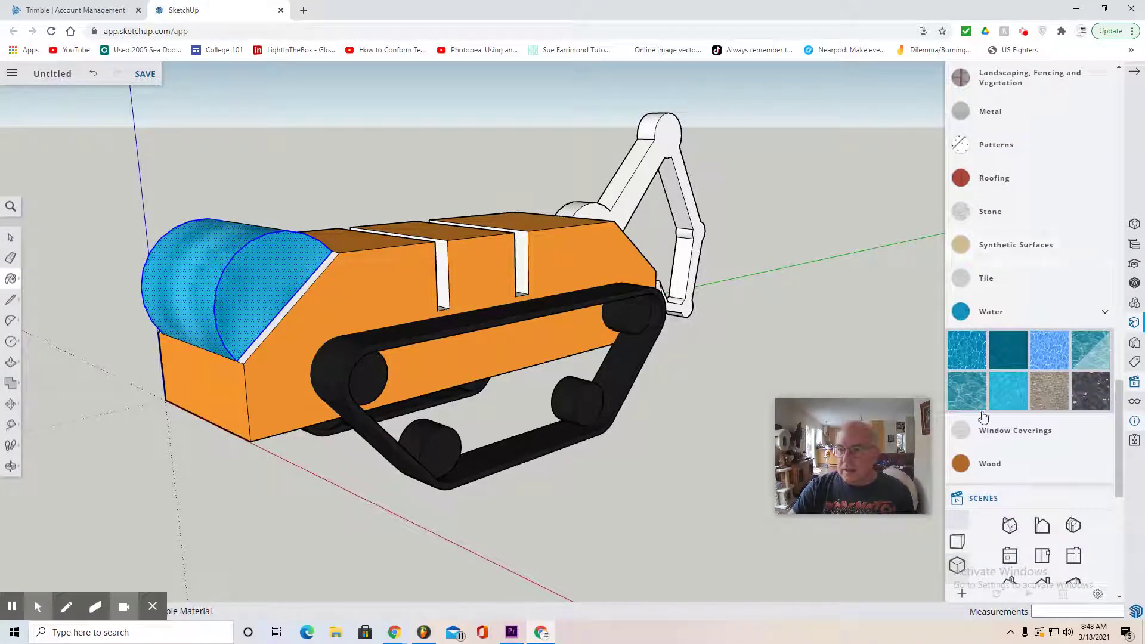
pyautogui.scroll(7, 965, 283)
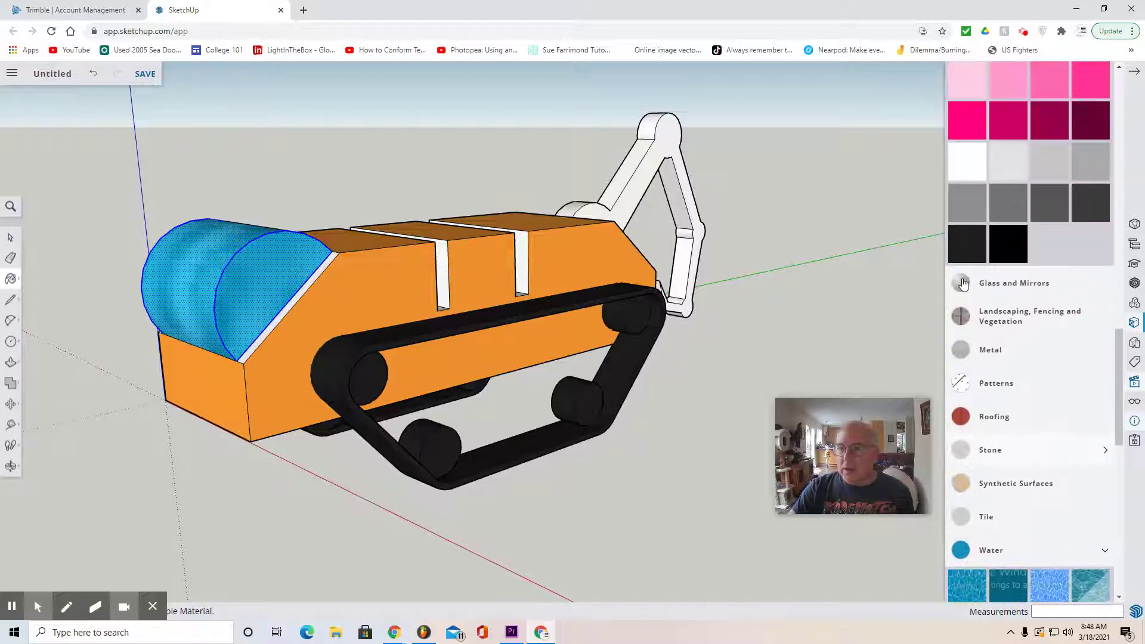
pyautogui.scroll(9, 965, 281)
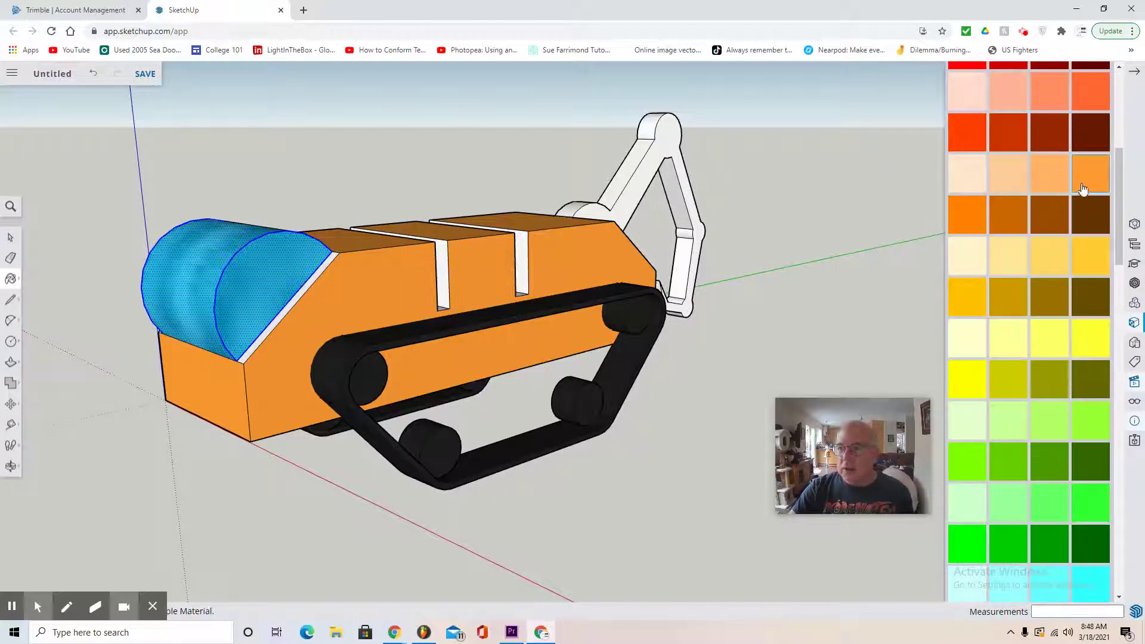
# Paint the strip by the cylinder, both white slots and the grey slot bottom light orange.
pyautogui.click(1086, 183)
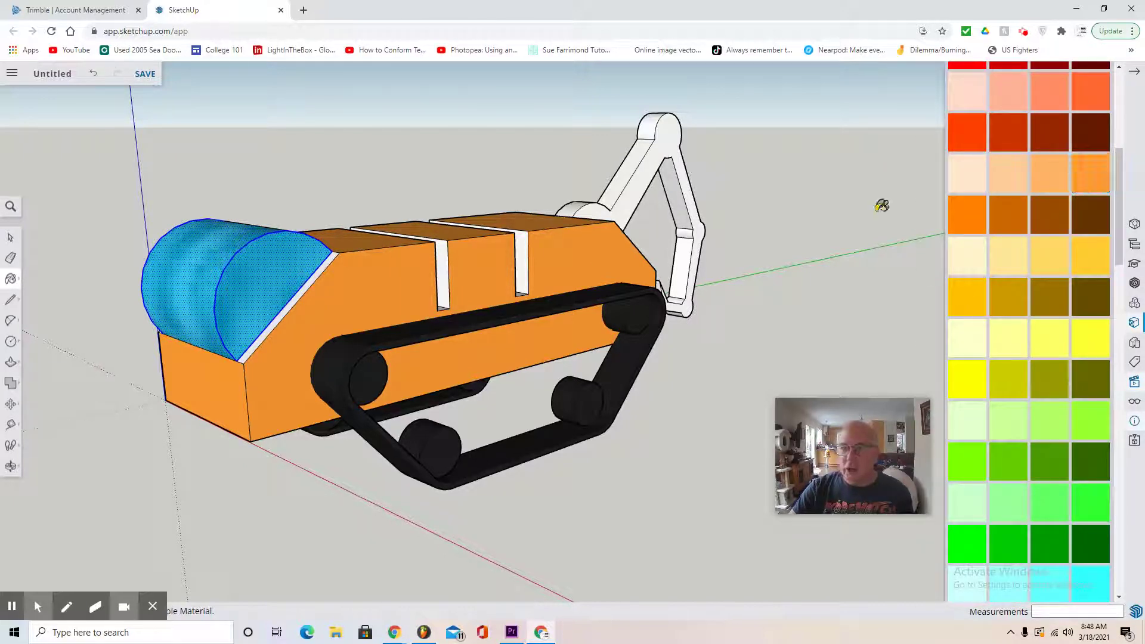
pyautogui.click(296, 299)
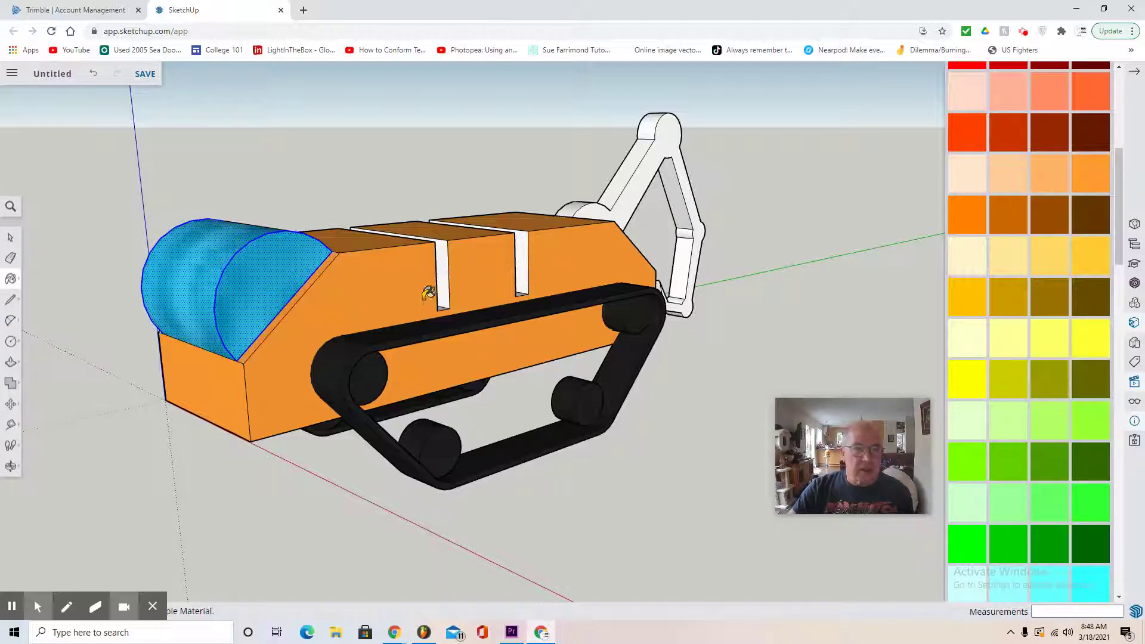
pyautogui.click(445, 282)
pyautogui.click(524, 273)
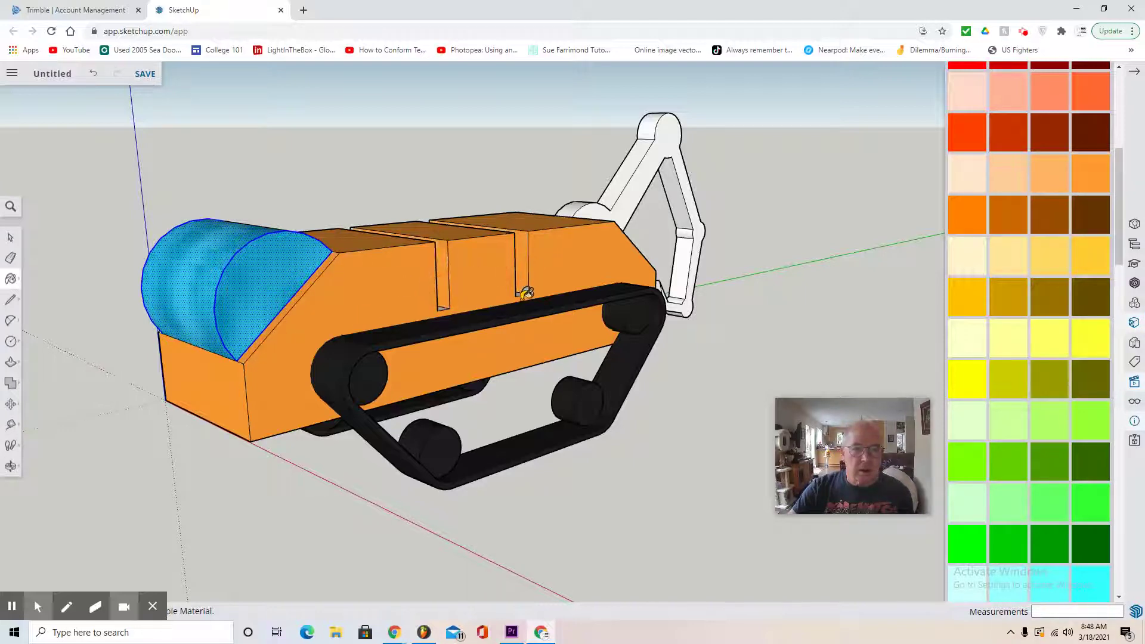
pyautogui.scroll(3, 528, 292)
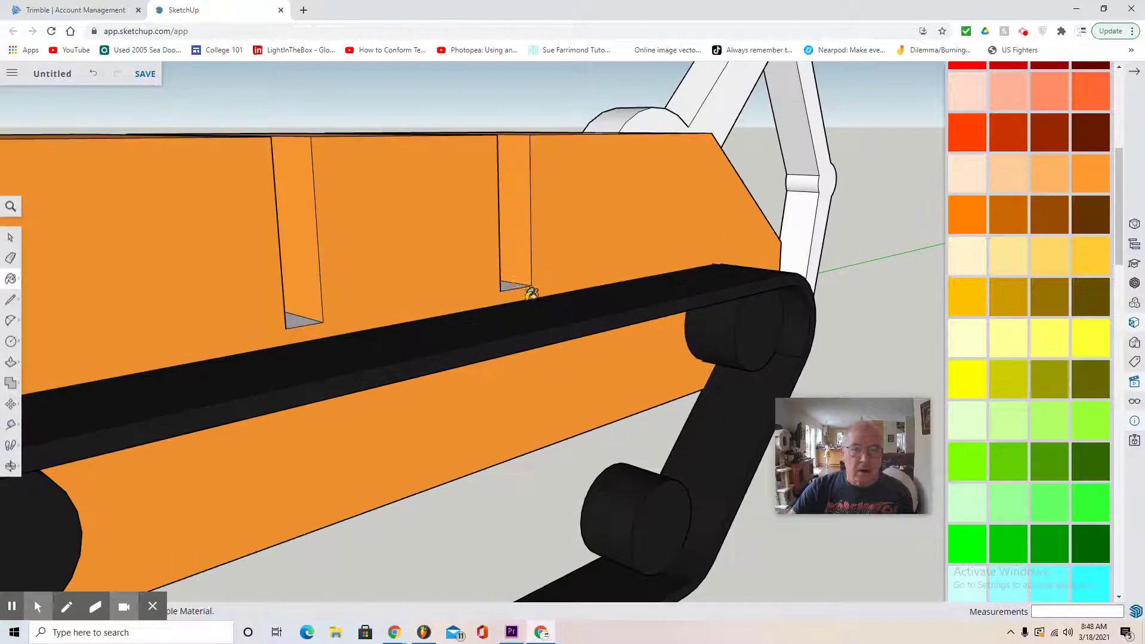
pyautogui.click(320, 317)
pyautogui.scroll(-6, 429, 349)
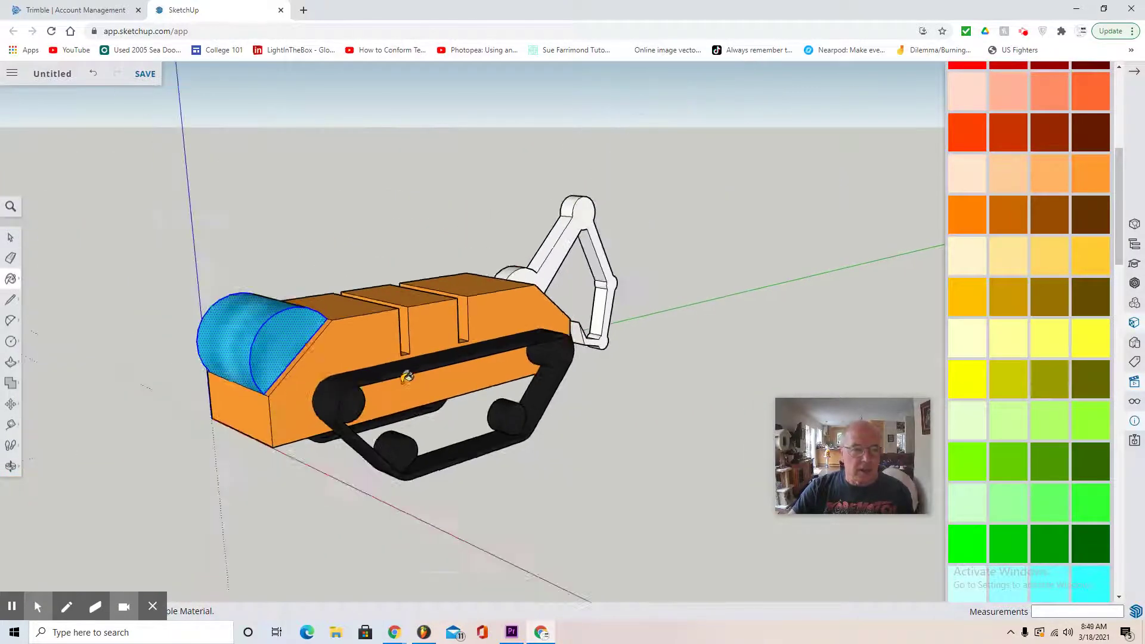
# Orbit to the other side, paint the white strip beside the cylinder orange, and orbit round again.
pyautogui.click(10, 469)
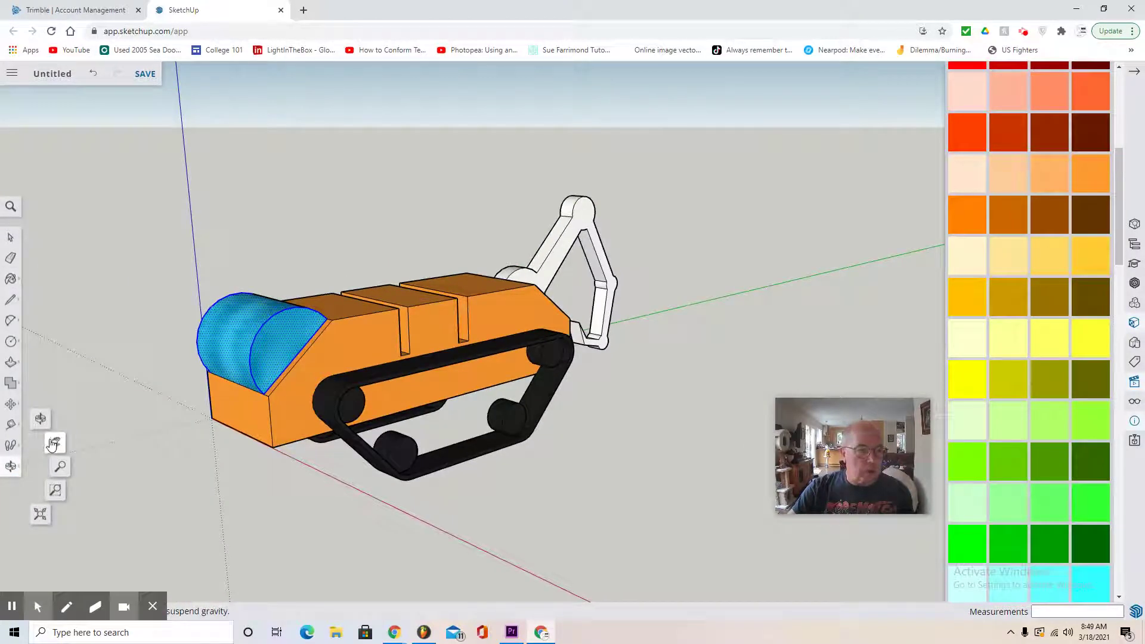
pyautogui.click(40, 418)
pyautogui.moveTo(72, 435); pyautogui.dragTo(620, 443)
pyautogui.scroll(4, 670, 435)
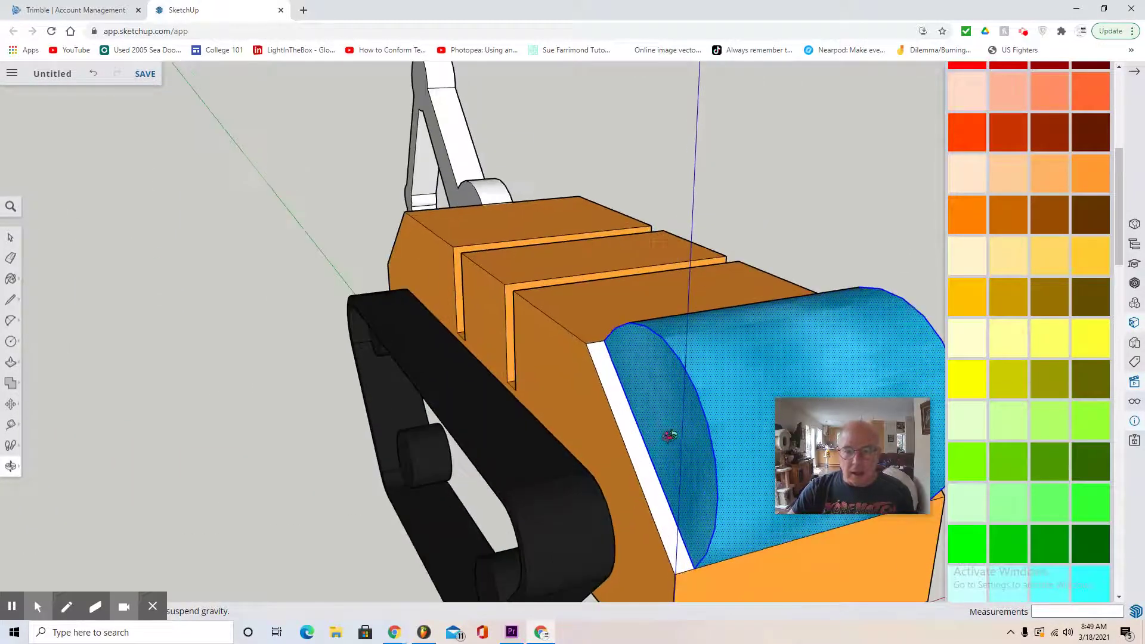
pyautogui.click(1089, 177)
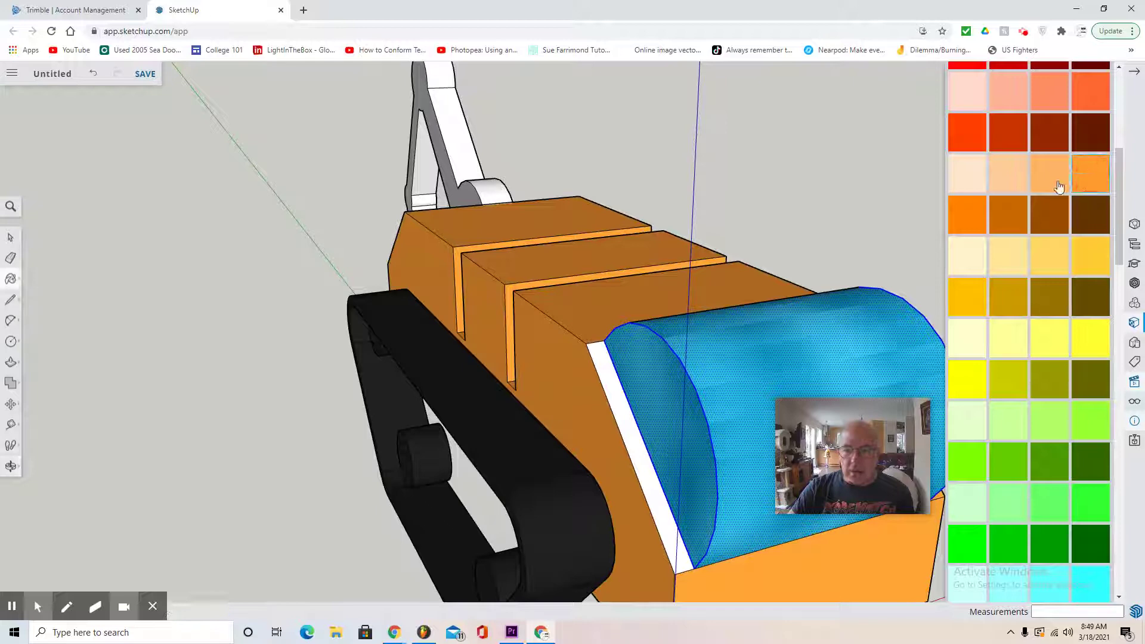
pyautogui.click(626, 427)
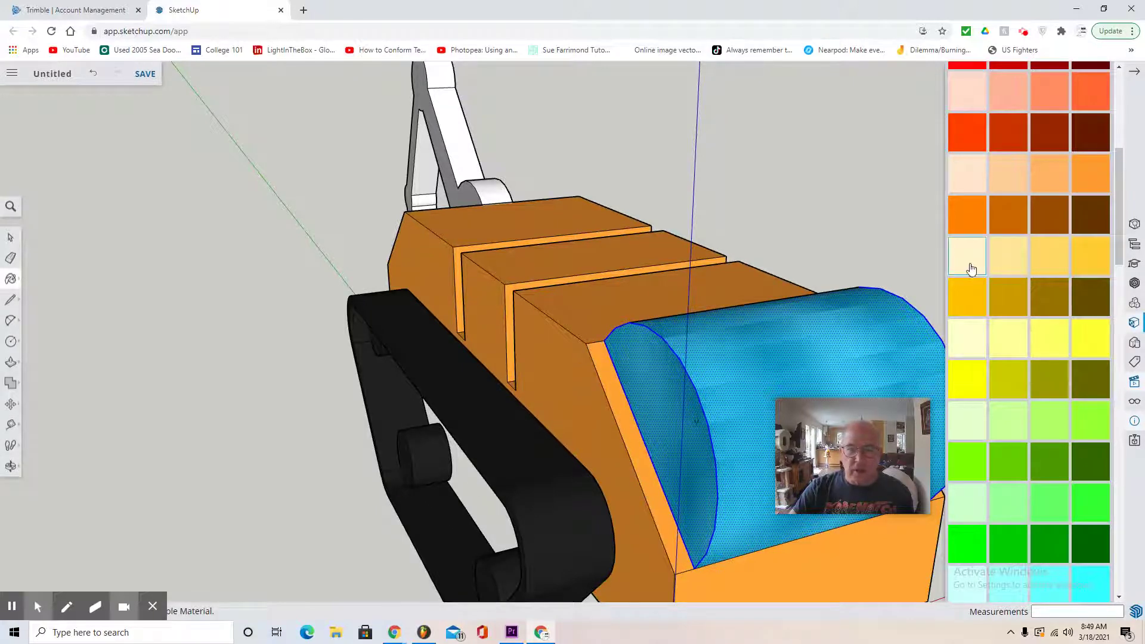
pyautogui.click(11, 466)
pyautogui.click(40, 418)
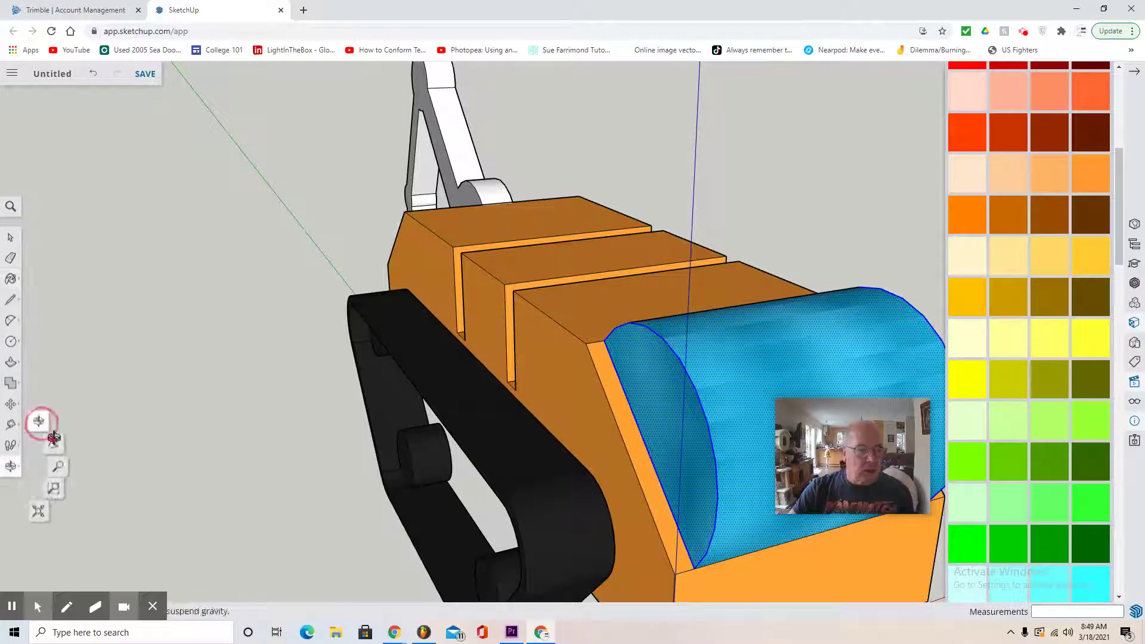
pyautogui.moveTo(53, 427); pyautogui.dragTo(130, 489)
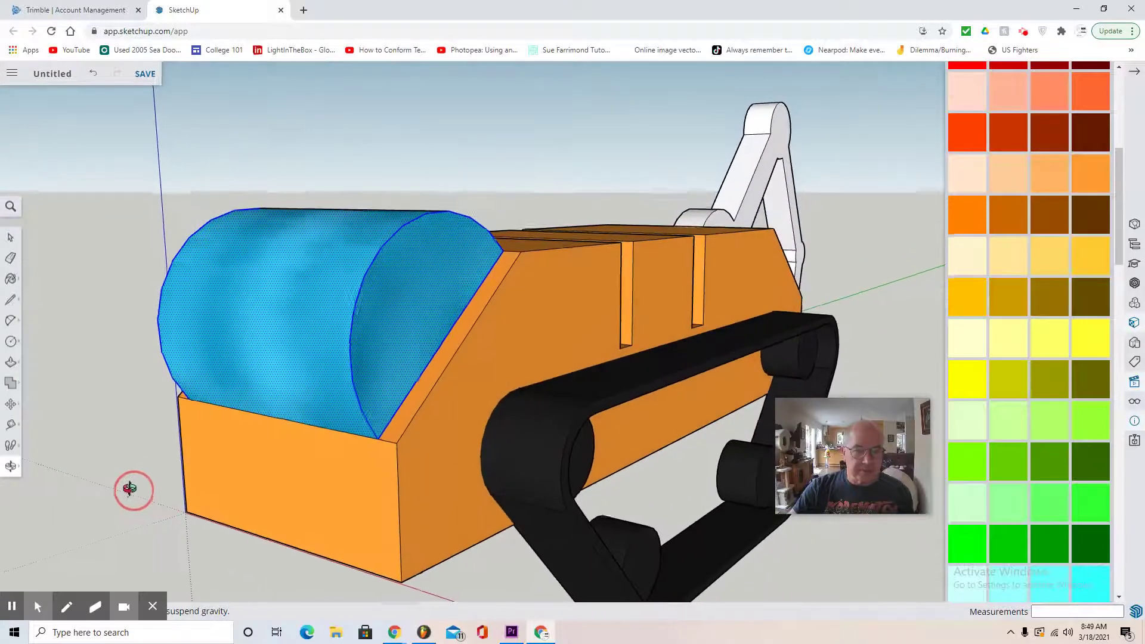
pyautogui.scroll(-5, 434, 430)
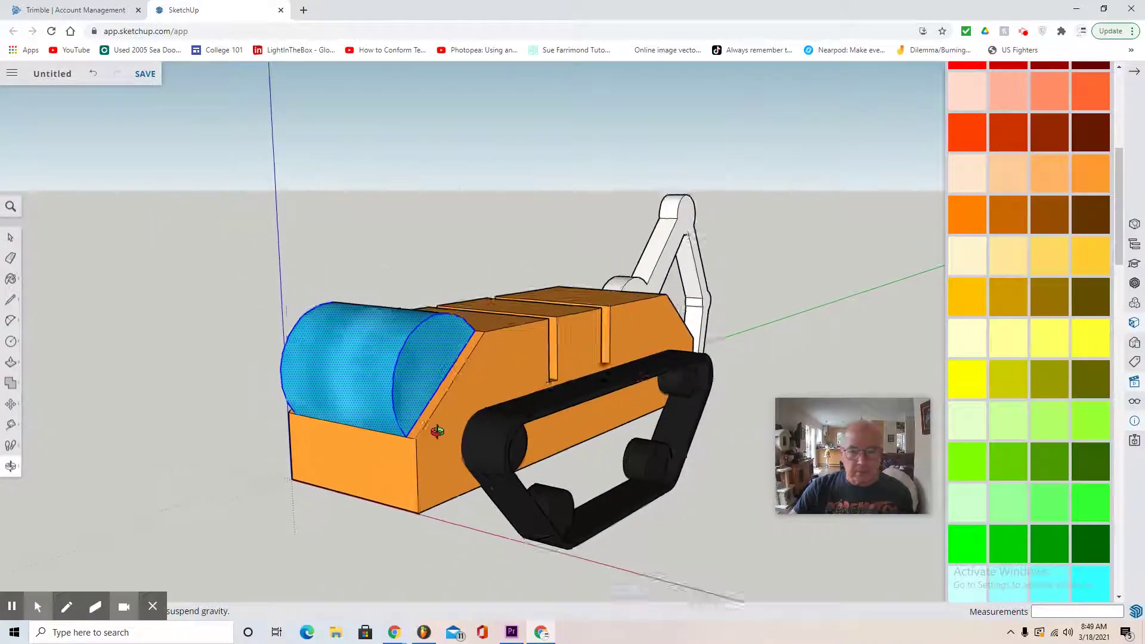
# Select the black track group, adjust the angle slightly, and bring up the Display settings.
pyautogui.click(10, 237)
pyautogui.moveTo(699, 455); pyautogui.dragTo(613, 488)
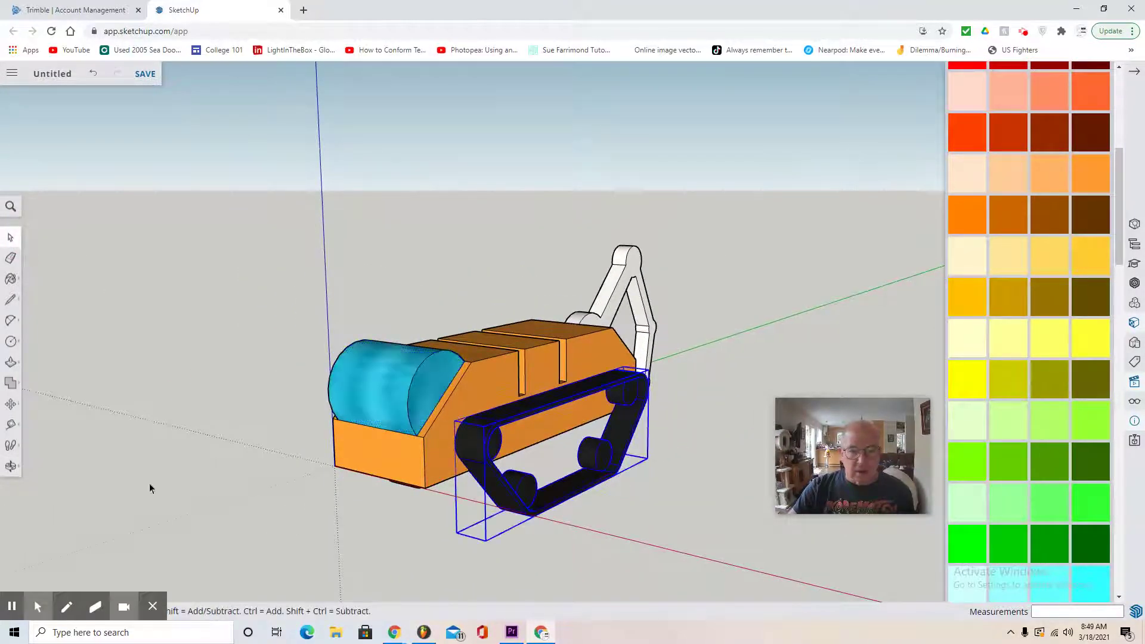
pyautogui.click(10, 466)
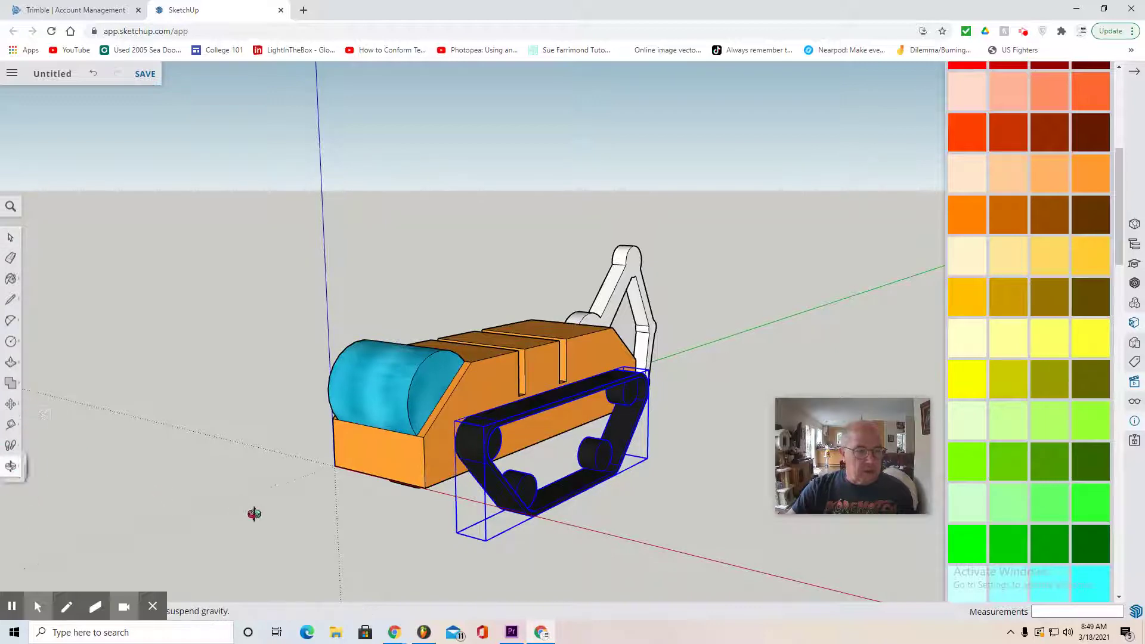
pyautogui.moveTo(256, 511); pyautogui.dragTo(179, 528)
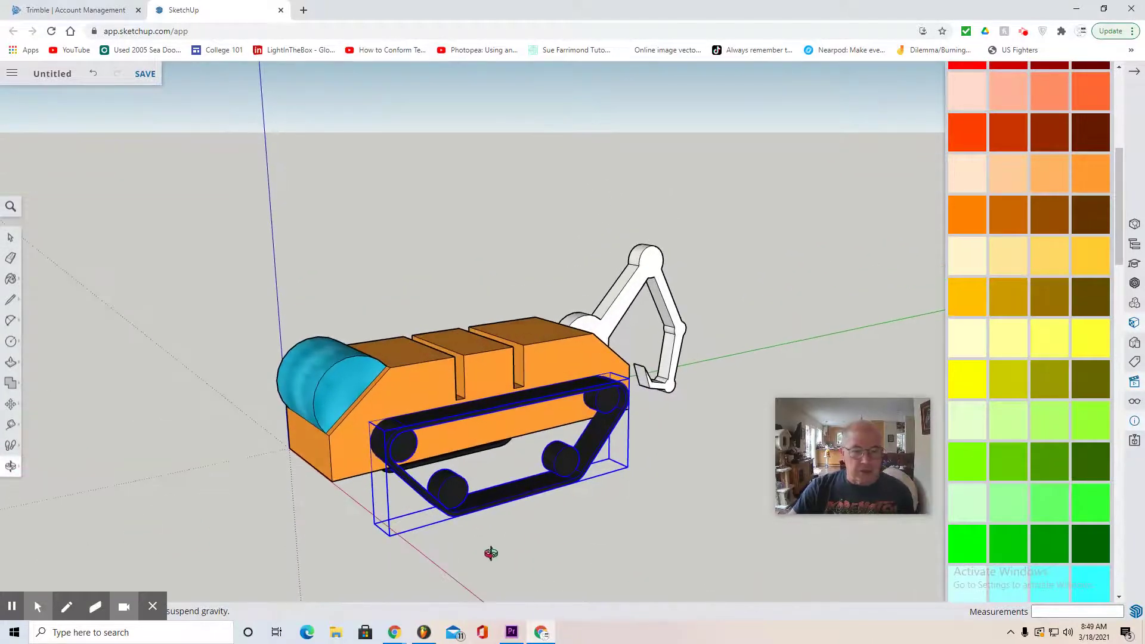
pyautogui.click(11, 236)
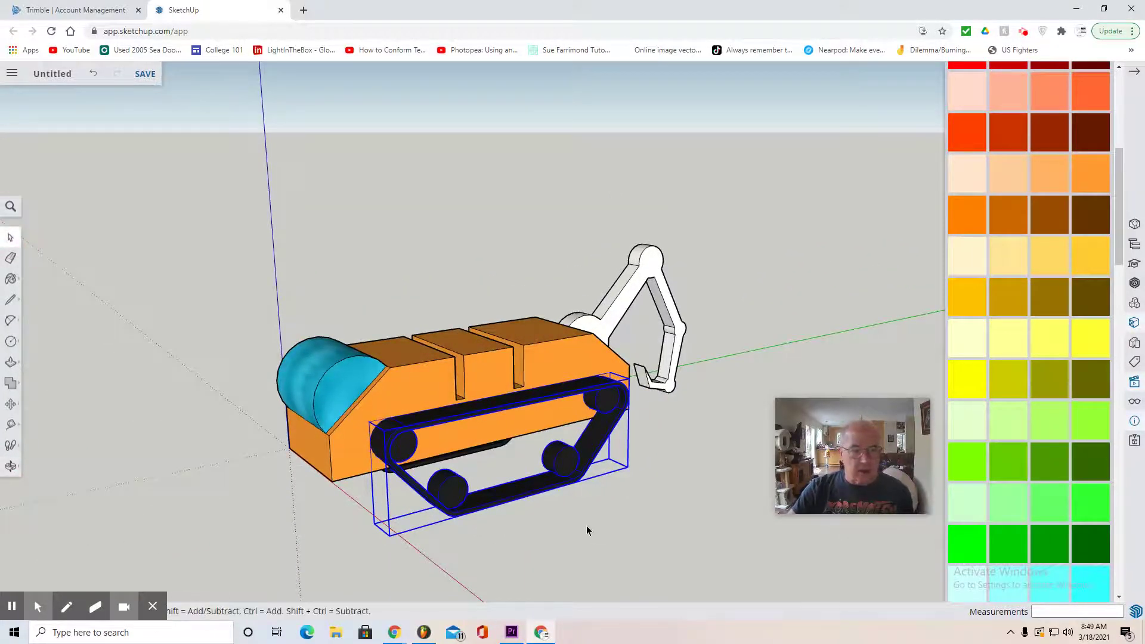
pyautogui.click(1135, 403)
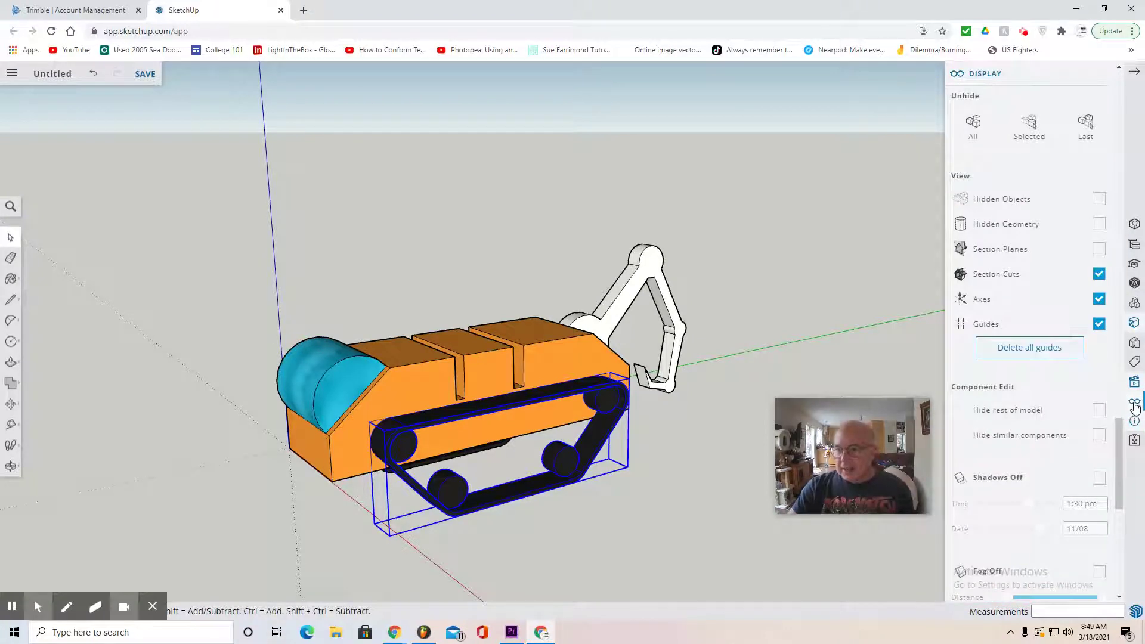
# Enable shadows (1:30 pm, 11/08), toggling the model axes off and back on.
pyautogui.click(1097, 301)
pyautogui.click(1098, 478)
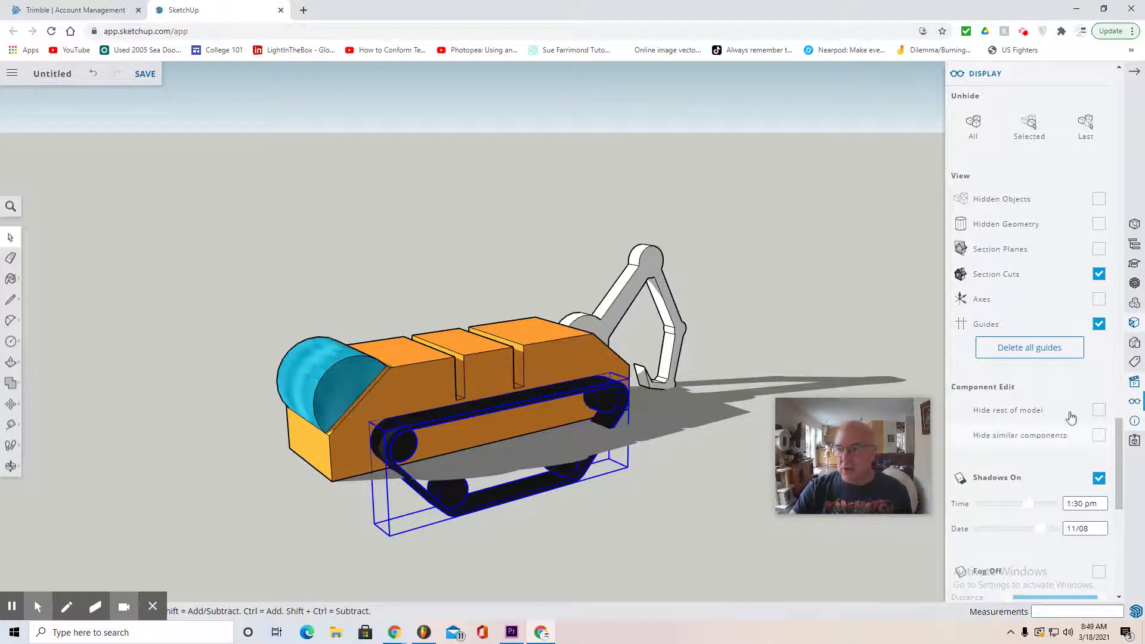
pyautogui.click(1099, 299)
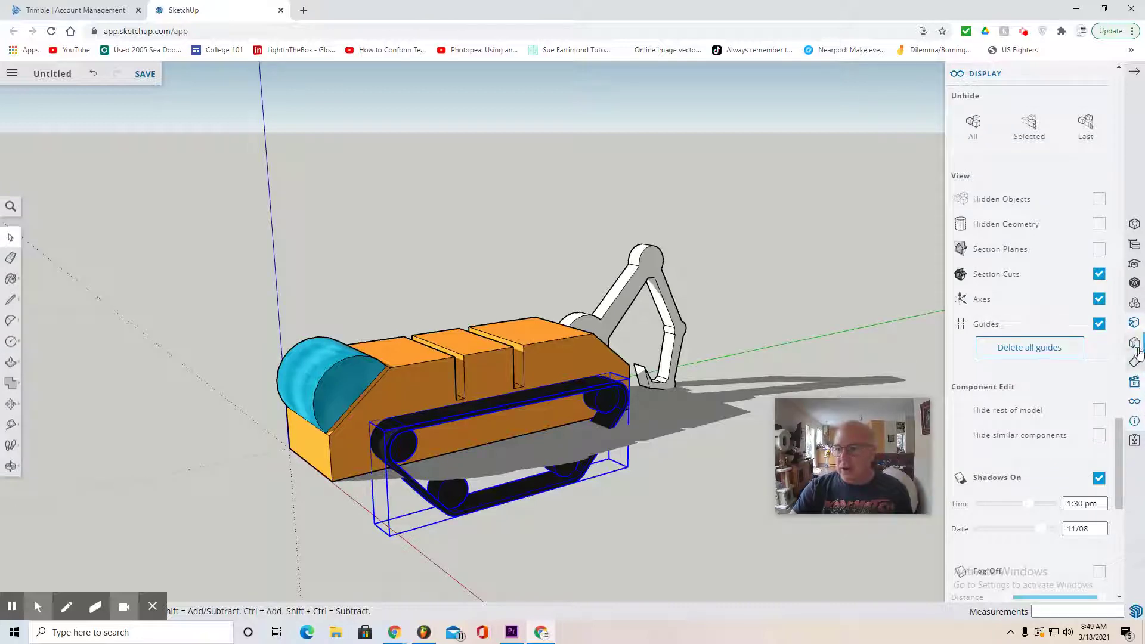
pyautogui.click(1136, 380)
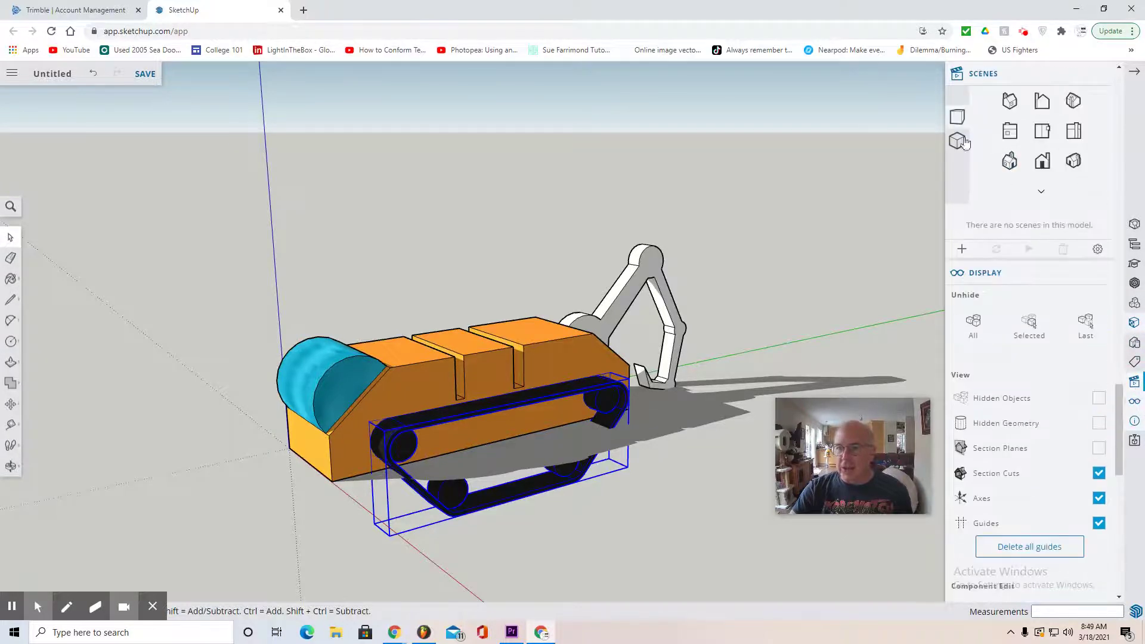
# In Front view, select the whole rover and raise it about 1.4 inches.
pyautogui.click(958, 140)
pyautogui.click(1042, 160)
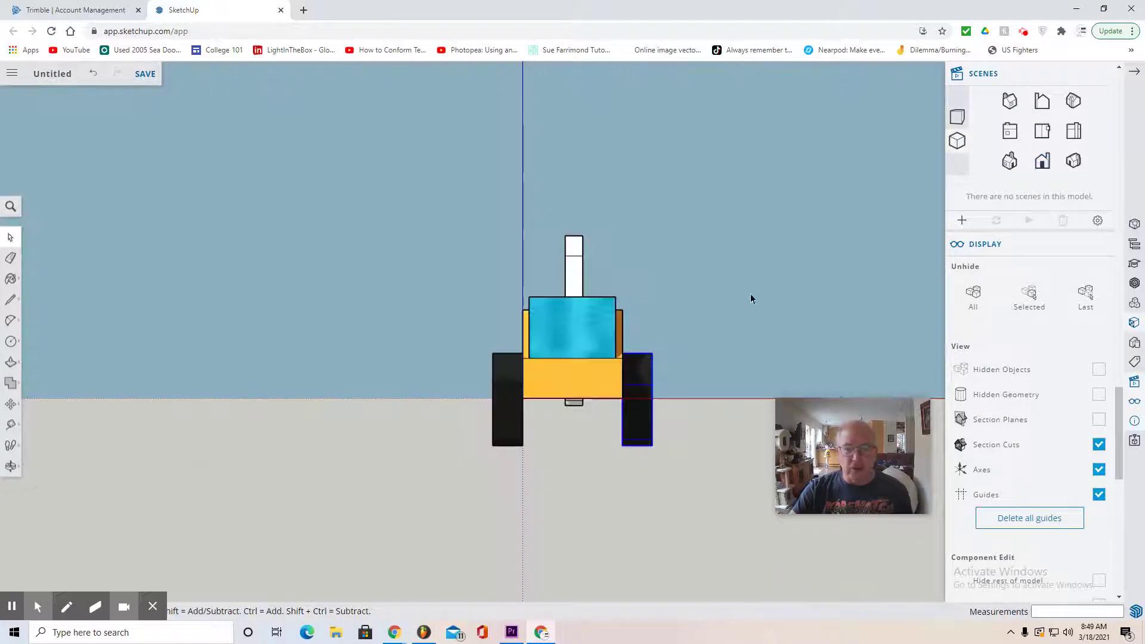
pyautogui.moveTo(432, 200); pyautogui.dragTo(685, 489)
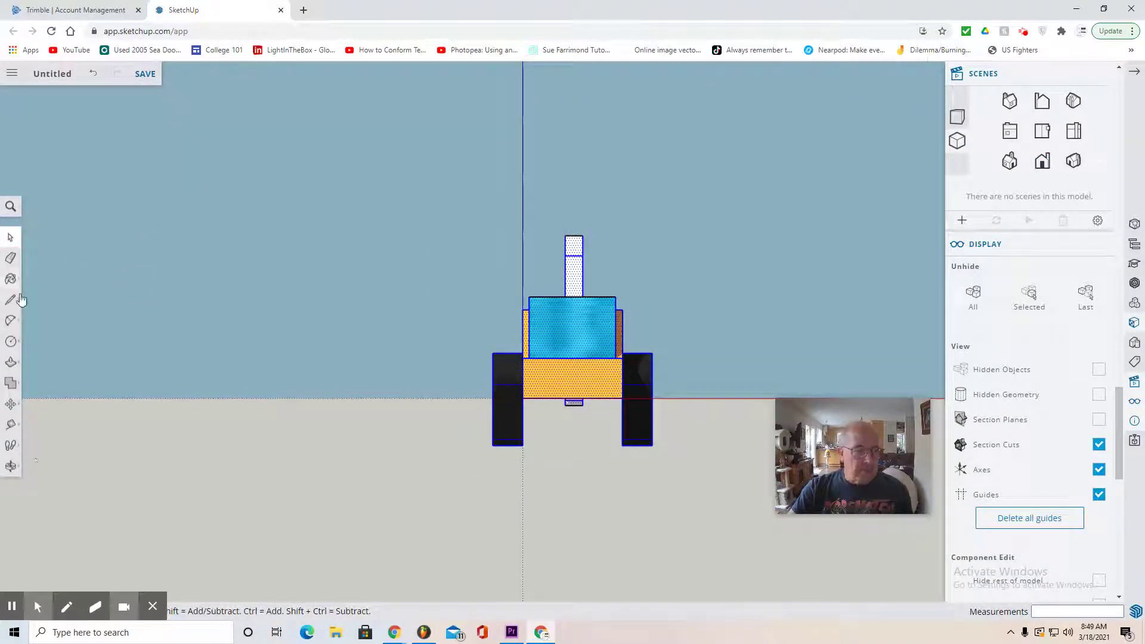
pyautogui.click(11, 404)
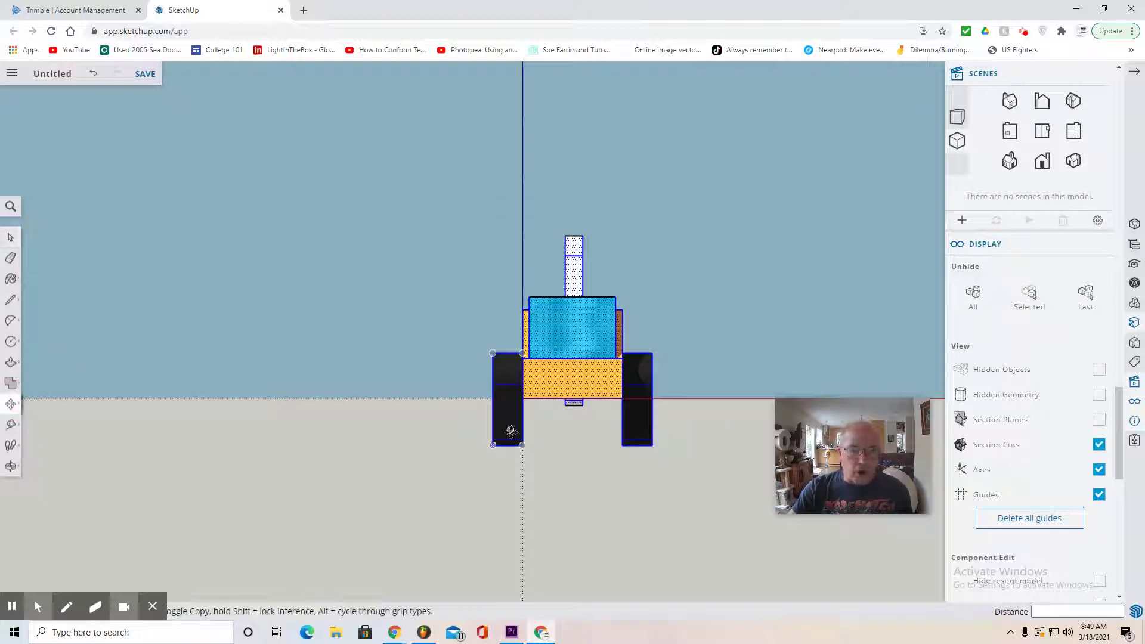
pyautogui.moveTo(508, 443)
pyautogui.mouseDown()
pyautogui.moveTo(517, 386)
pyautogui.moveTo(539, 390)
pyautogui.mouseUp()
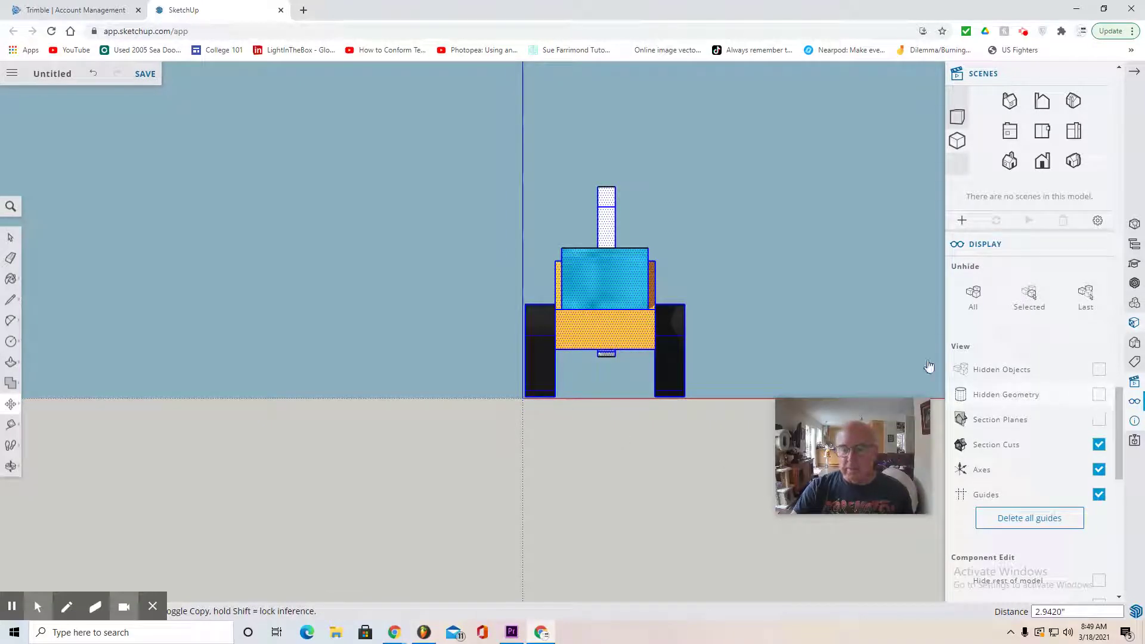
# Nudge the right black track panel up 0.14" into line with the ground.
pyautogui.scroll(3, 668, 376)
pyautogui.click(673, 382)
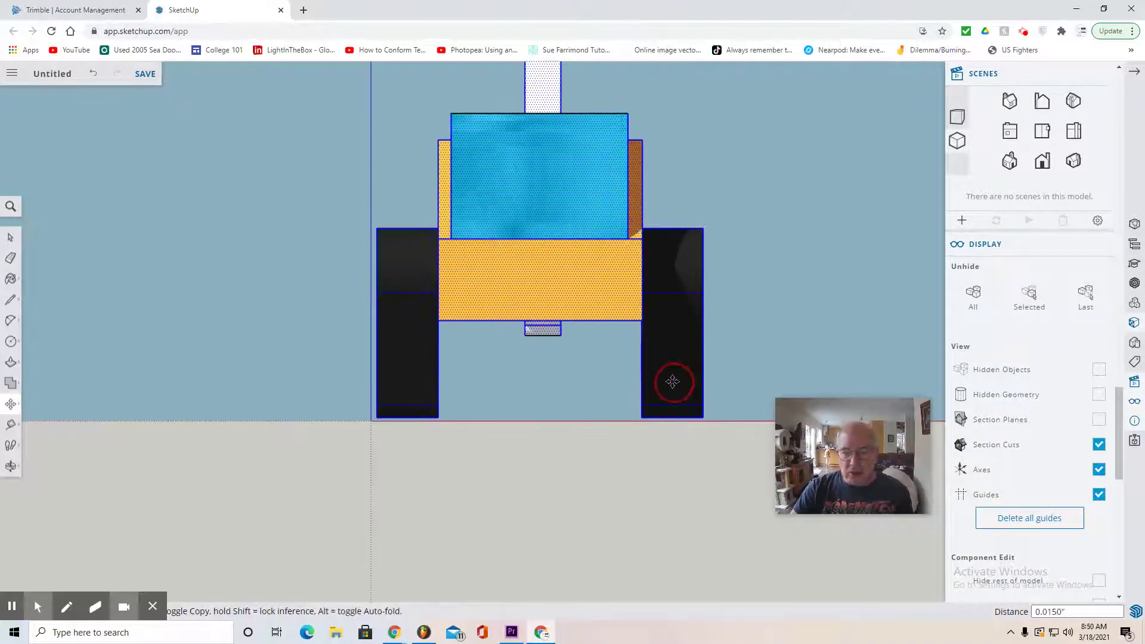
pyautogui.click(672, 387)
pyautogui.scroll(5, 669, 389)
pyautogui.scroll(-2, 670, 407)
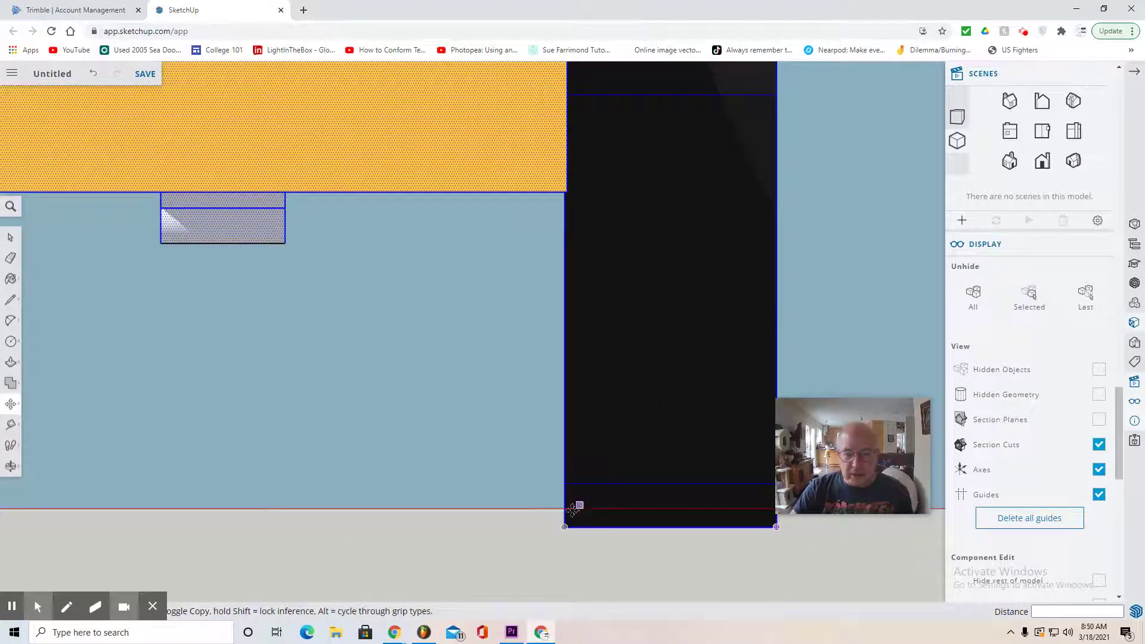
pyautogui.moveTo(567, 524)
pyautogui.mouseDown()
pyautogui.moveTo(567, 492)
pyautogui.moveTo(567, 507)
pyautogui.mouseUp()
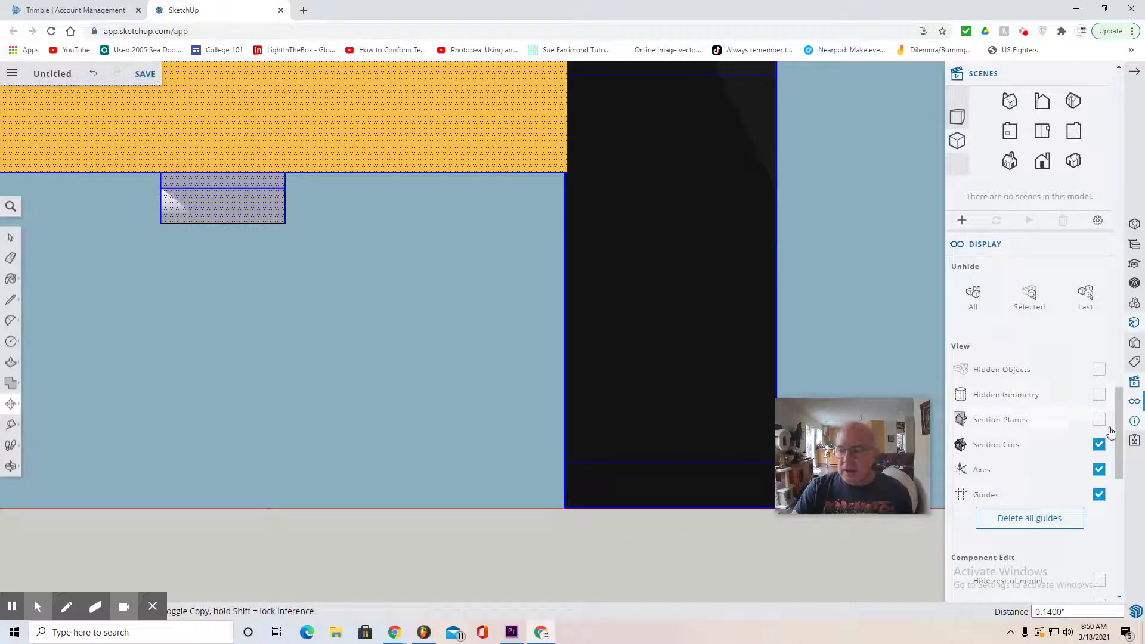
# Orbit from the front view to an angled 3D perspective and deselect the rover.
pyautogui.click(956, 118)
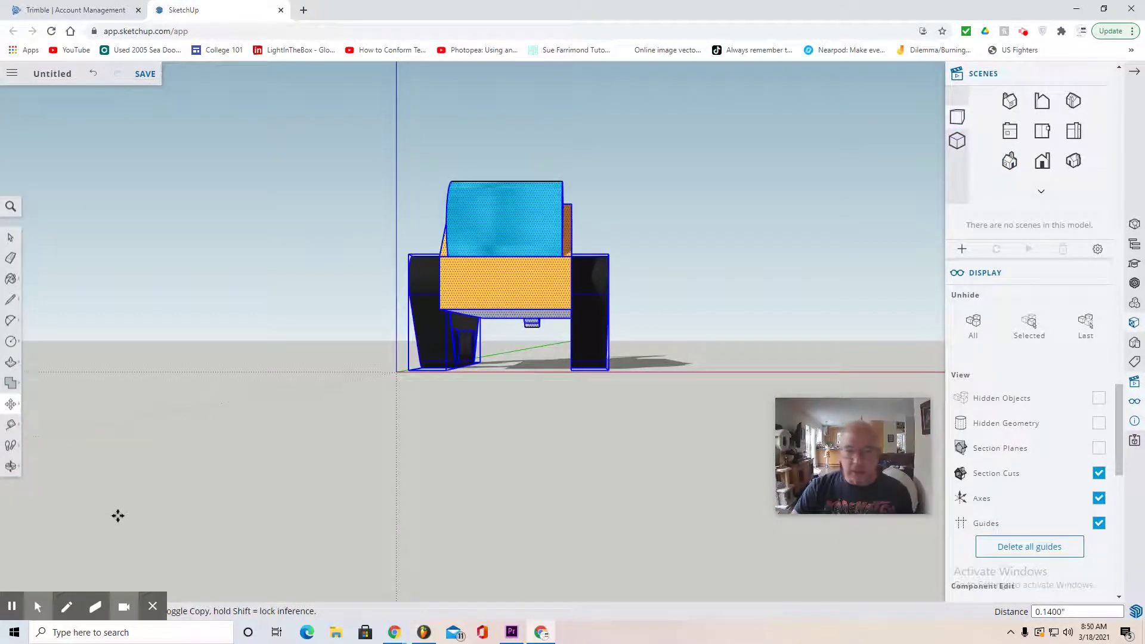
pyautogui.click(12, 466)
pyautogui.click(37, 429)
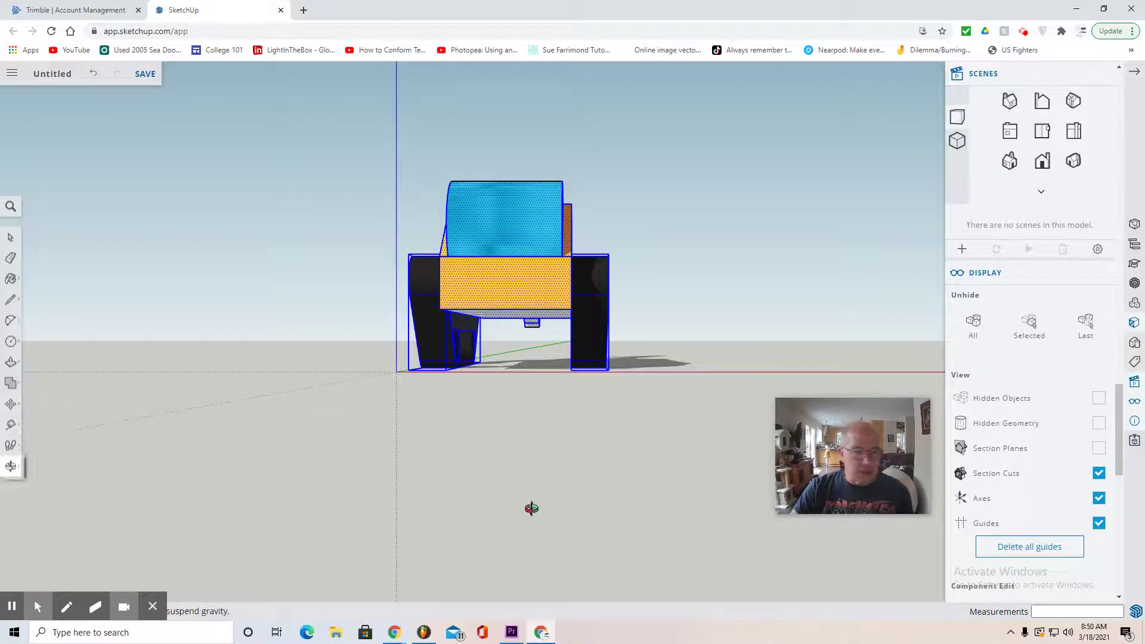
pyautogui.moveTo(529, 507); pyautogui.dragTo(77, 294)
pyautogui.click(10, 237)
pyautogui.click(365, 427)
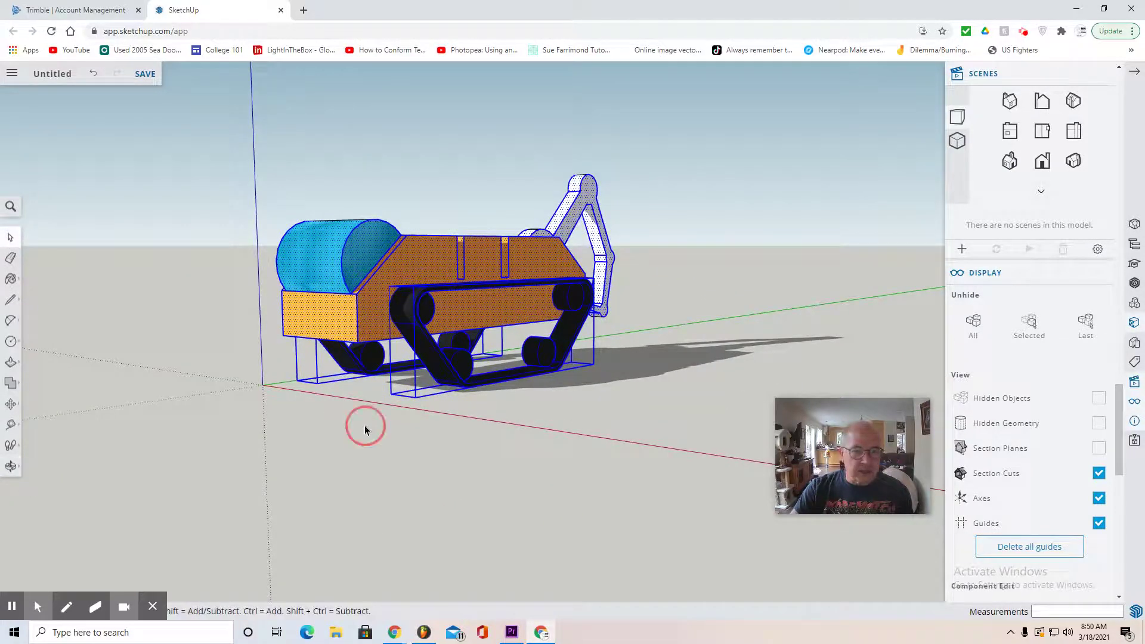
# Uncheck Axes in Display settings, zoom to fit the rover, and pan it lower.
pyautogui.click(1133, 400)
pyautogui.click(1099, 299)
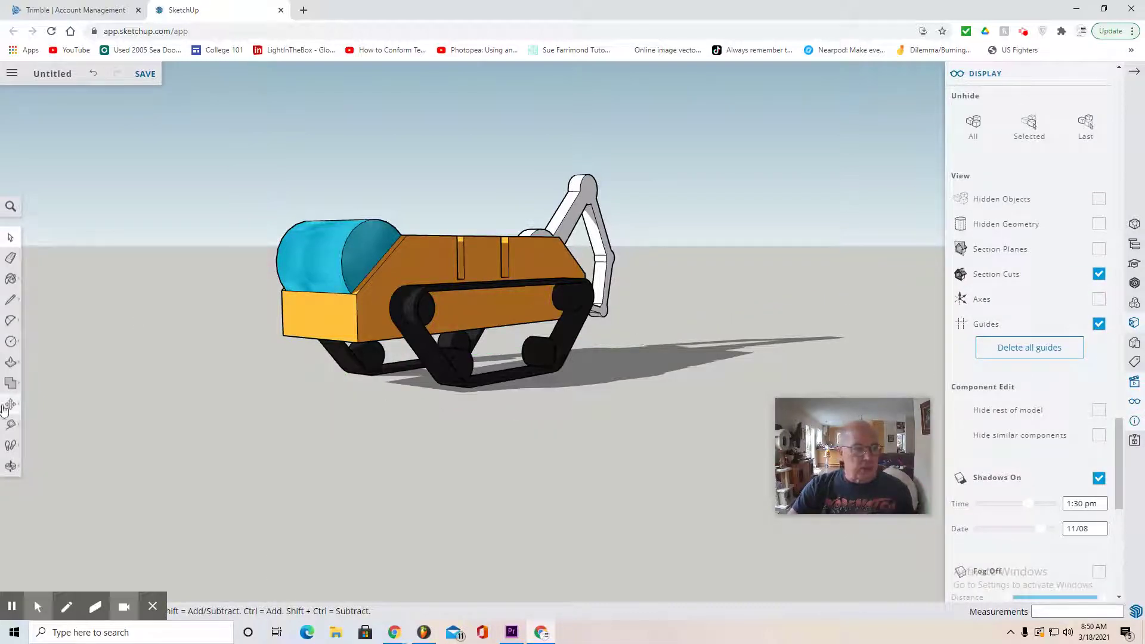
pyautogui.click(11, 468)
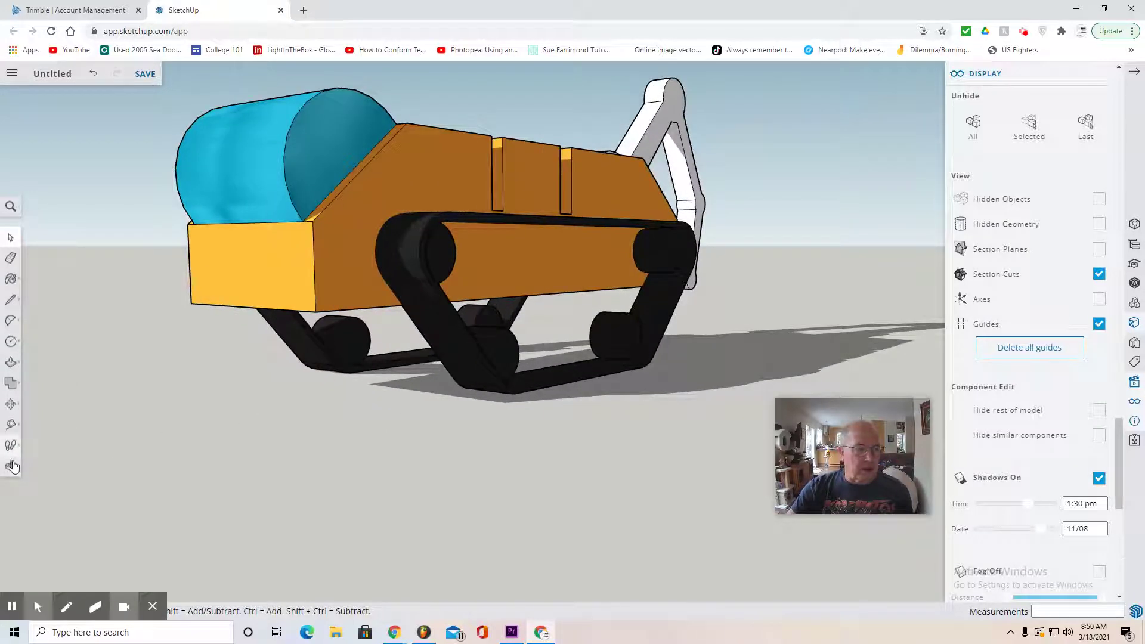
pyautogui.click(14, 465)
pyautogui.click(56, 450)
pyautogui.moveTo(277, 404); pyautogui.dragTo(282, 501)
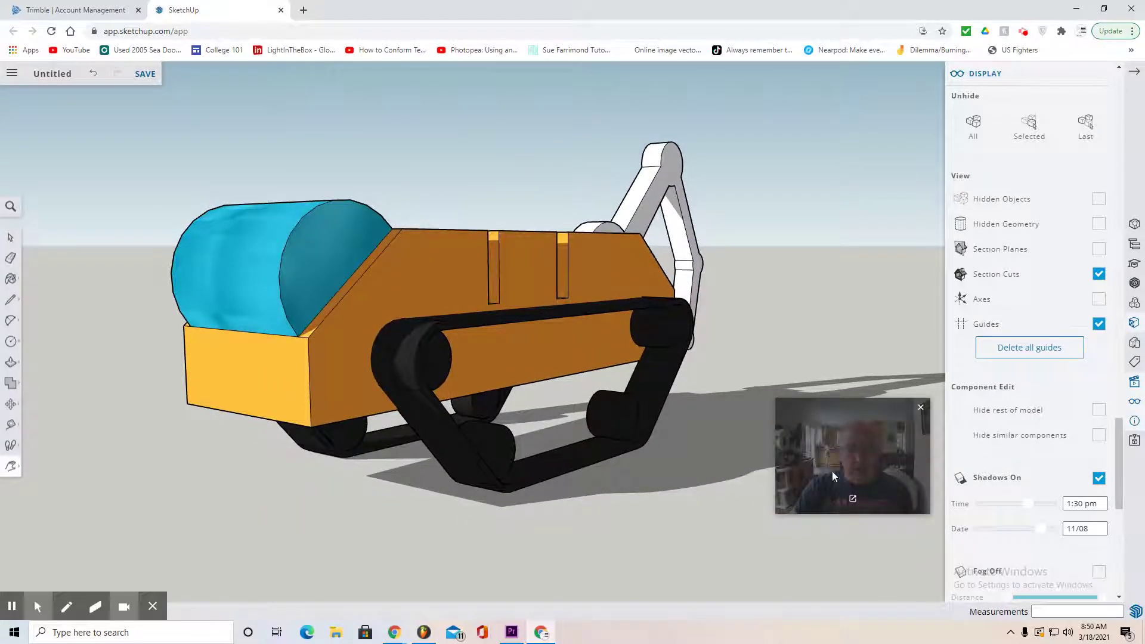
pyautogui.moveTo(850, 471); pyautogui.dragTo(982, 233)
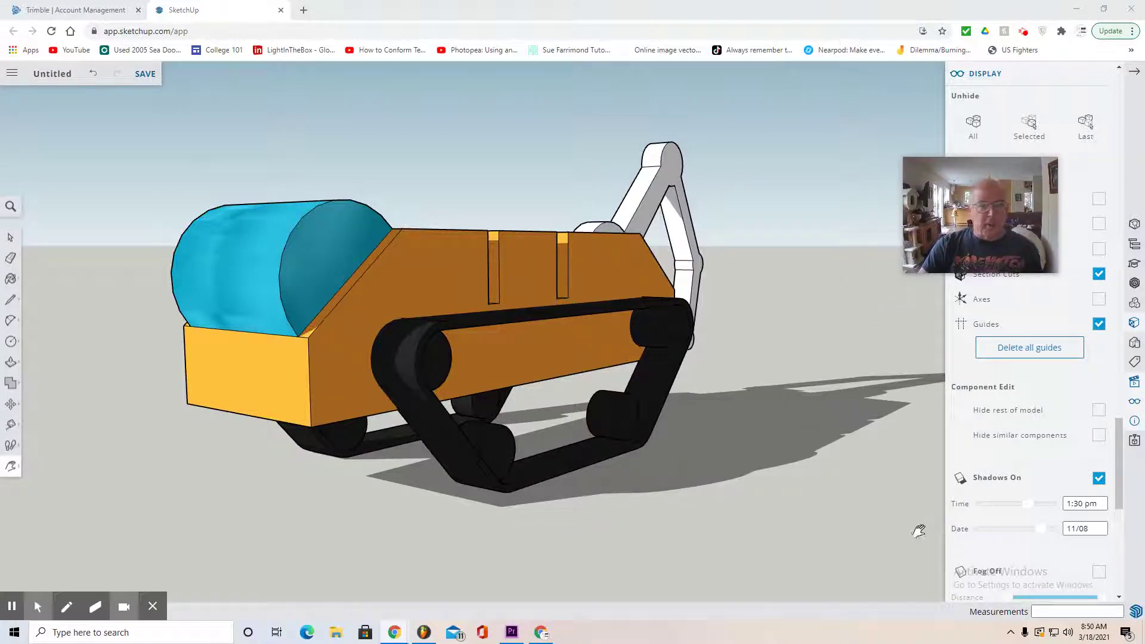
# Orbit to a closer, lower angle and pan the rover into a better position.
pyautogui.click(11, 466)
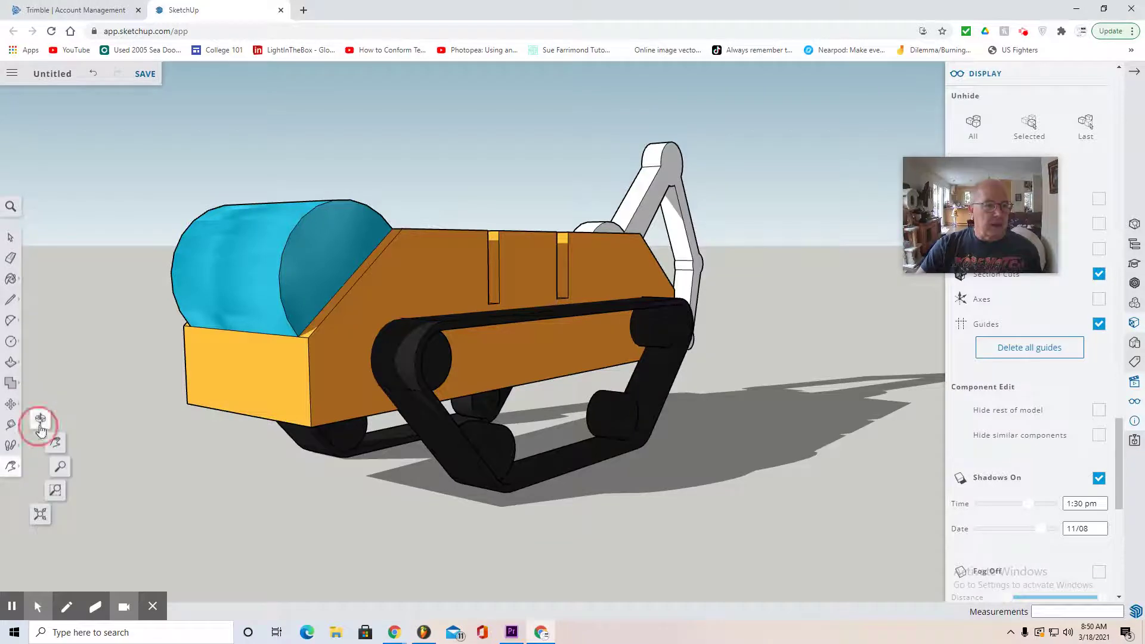
pyautogui.click(40, 428)
pyautogui.moveTo(227, 489); pyautogui.dragTo(230, 542)
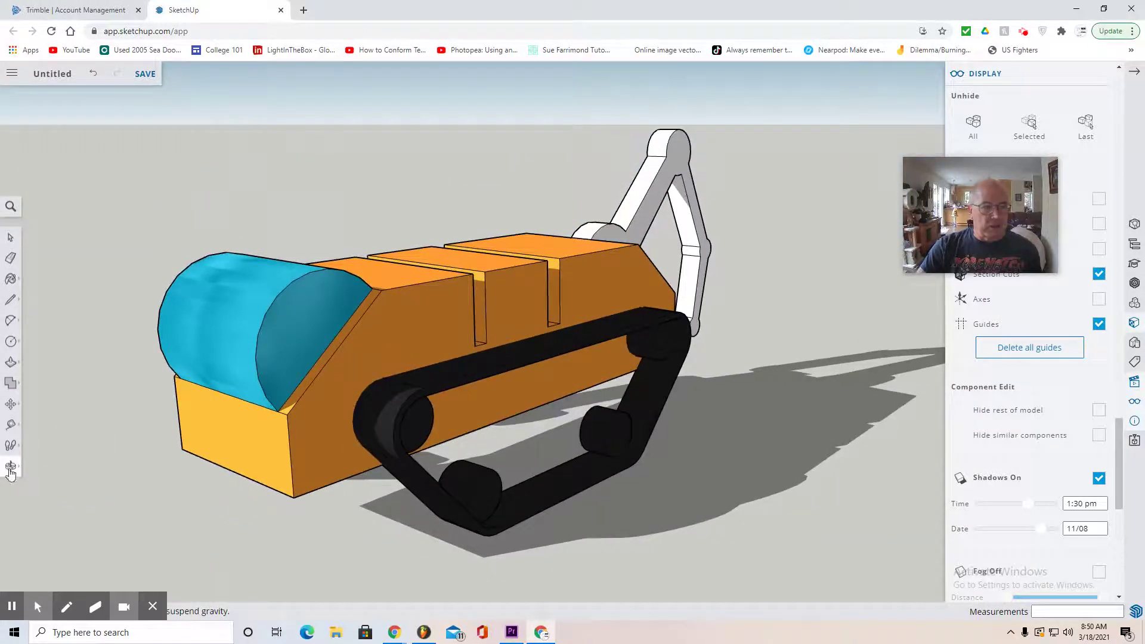
pyautogui.click(10, 468)
pyautogui.click(52, 454)
pyautogui.moveTo(84, 471); pyautogui.dragTo(146, 462)
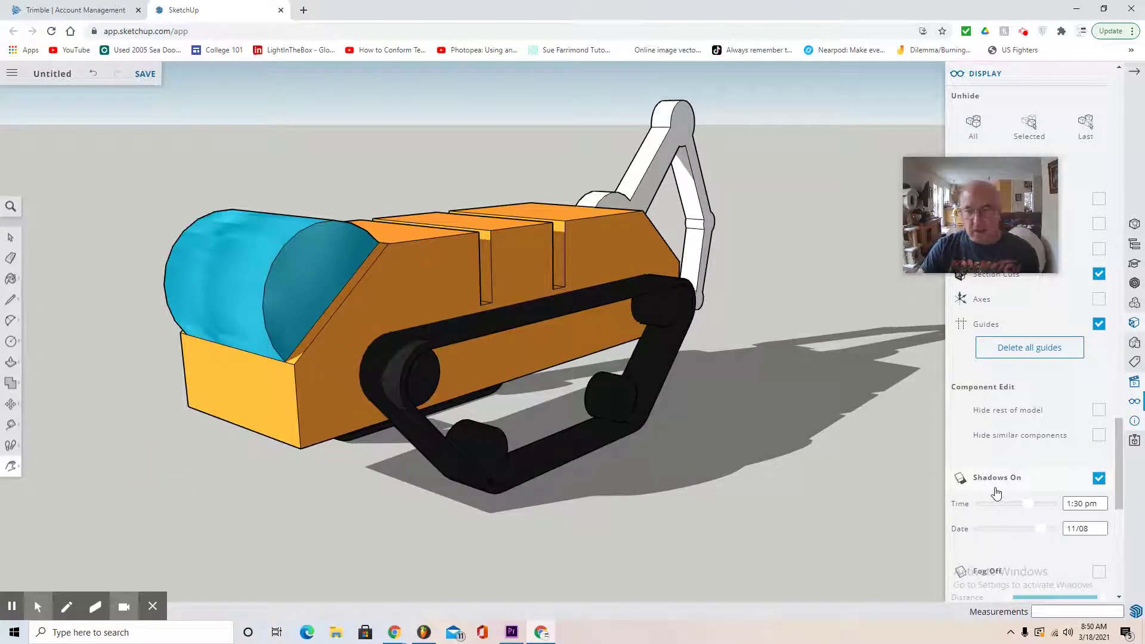
# Save the model into the SketchUp project under the name 'Planetary Rover'.
pyautogui.click(146, 74)
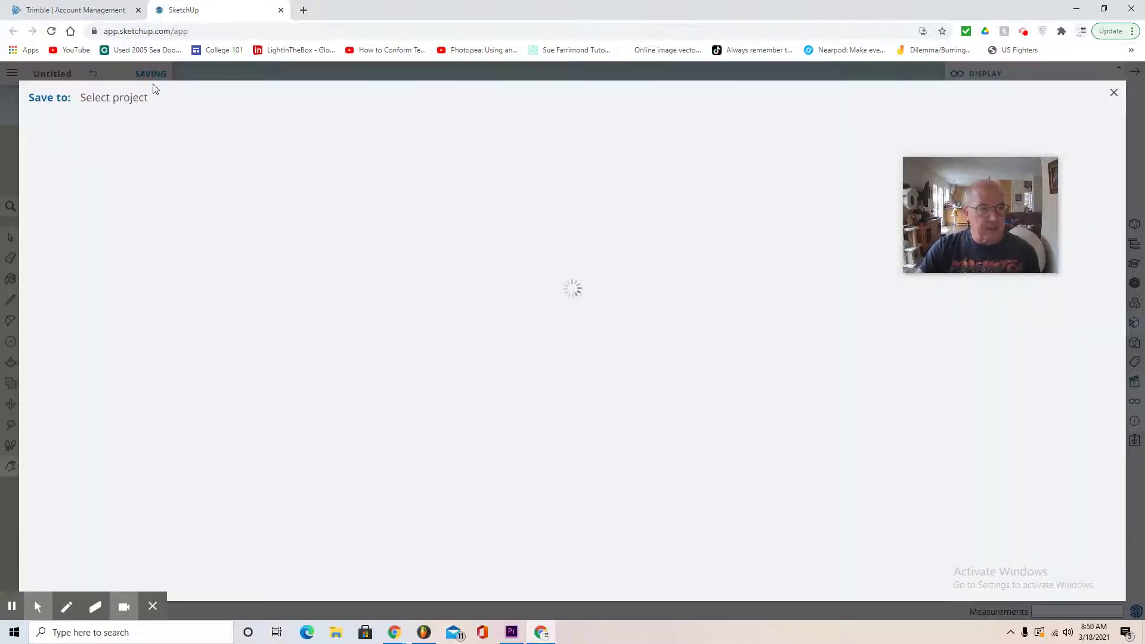
pyautogui.click(100, 189)
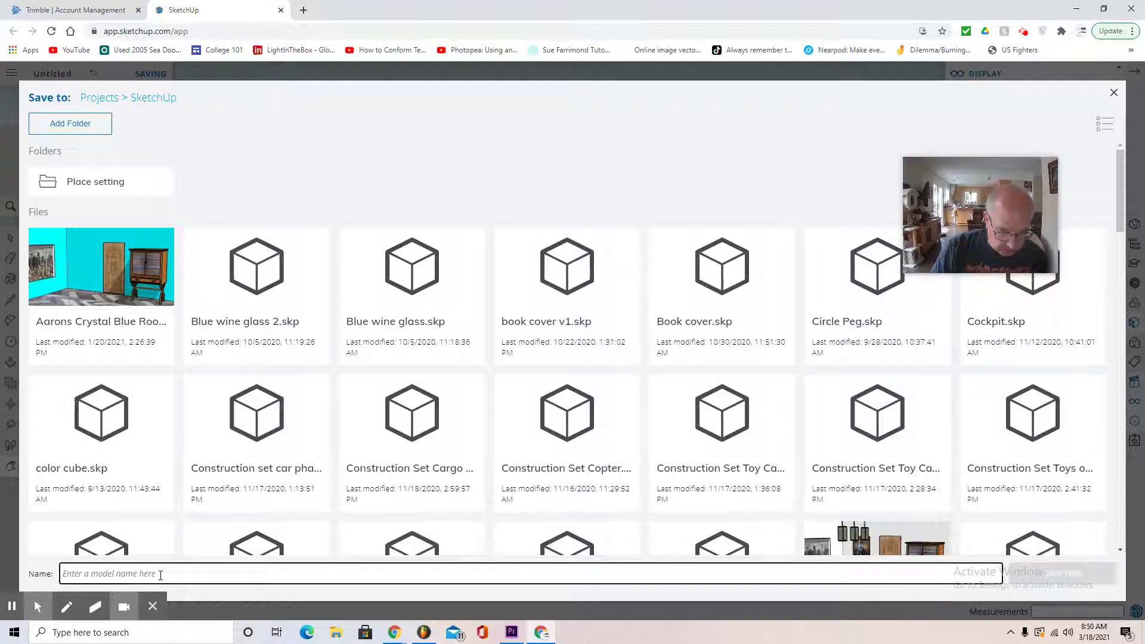
pyautogui.write('Planeta')
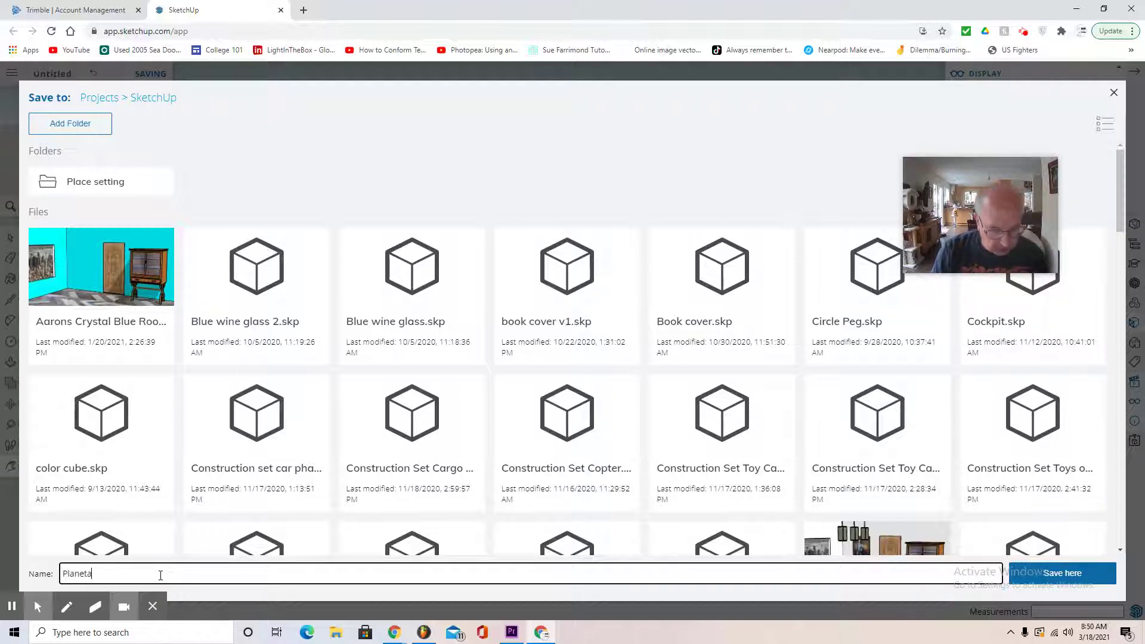
pyautogui.write('ry Rover')
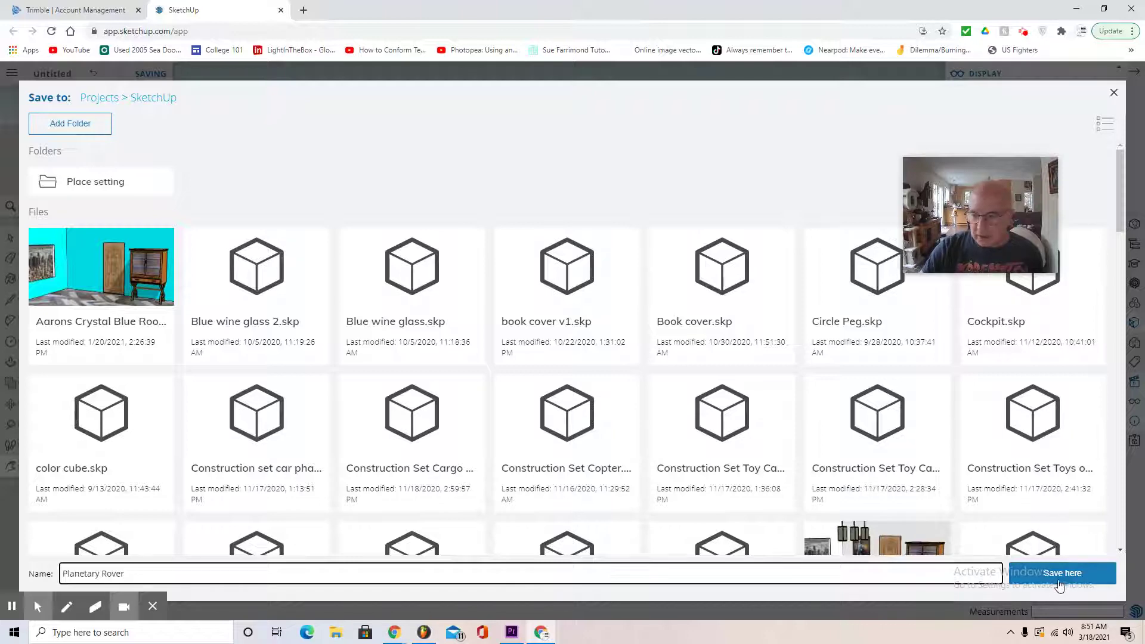
pyautogui.click(1061, 576)
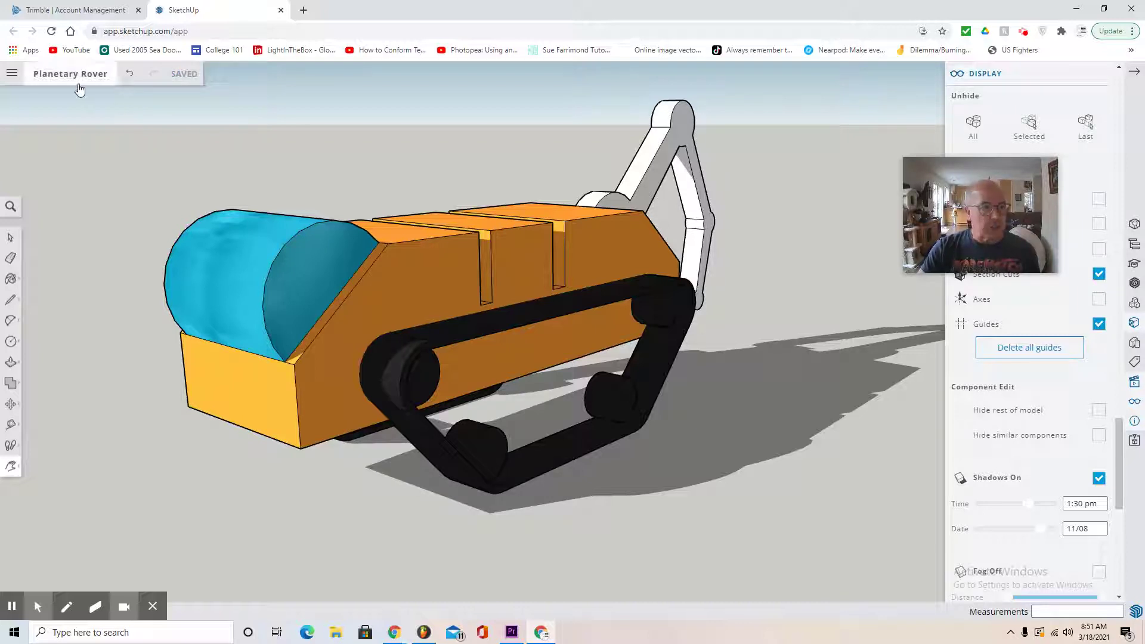
# Export the rover view as a 1920 × 937 PNG, then browse to it in the Downloads folder.
pyautogui.click(11, 75)
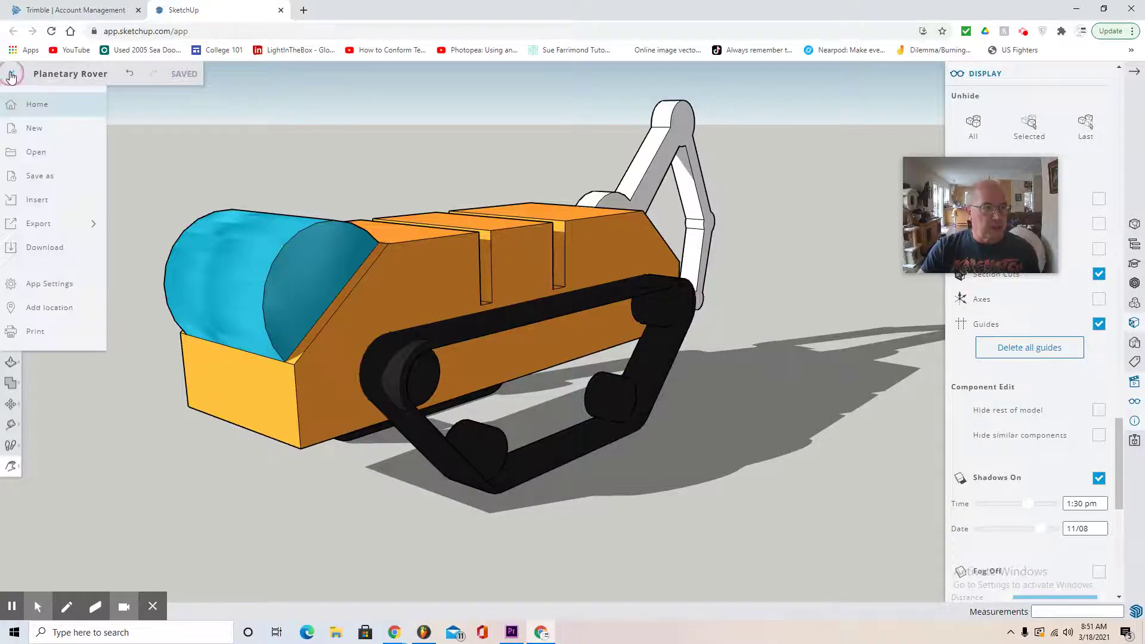
pyautogui.click(37, 224)
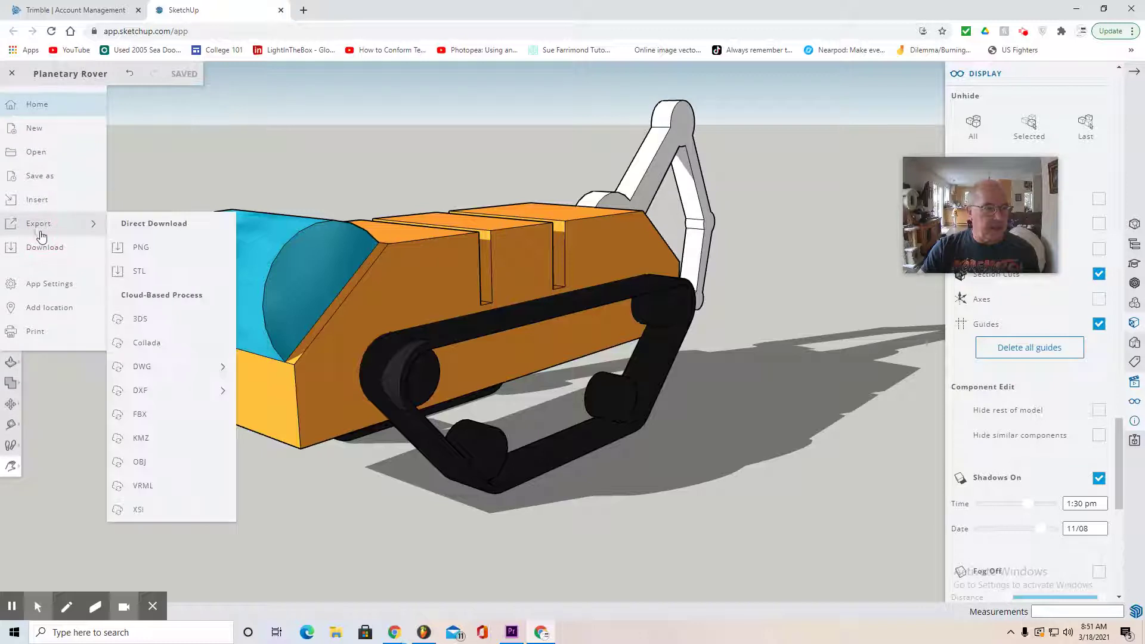
pyautogui.click(146, 253)
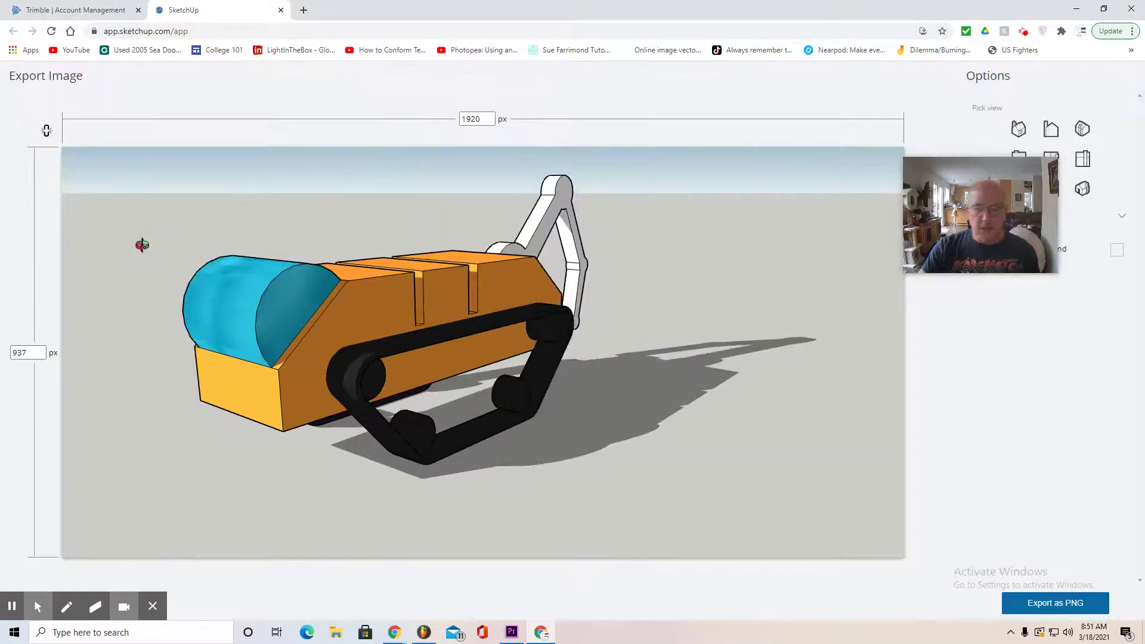
pyautogui.click(1056, 604)
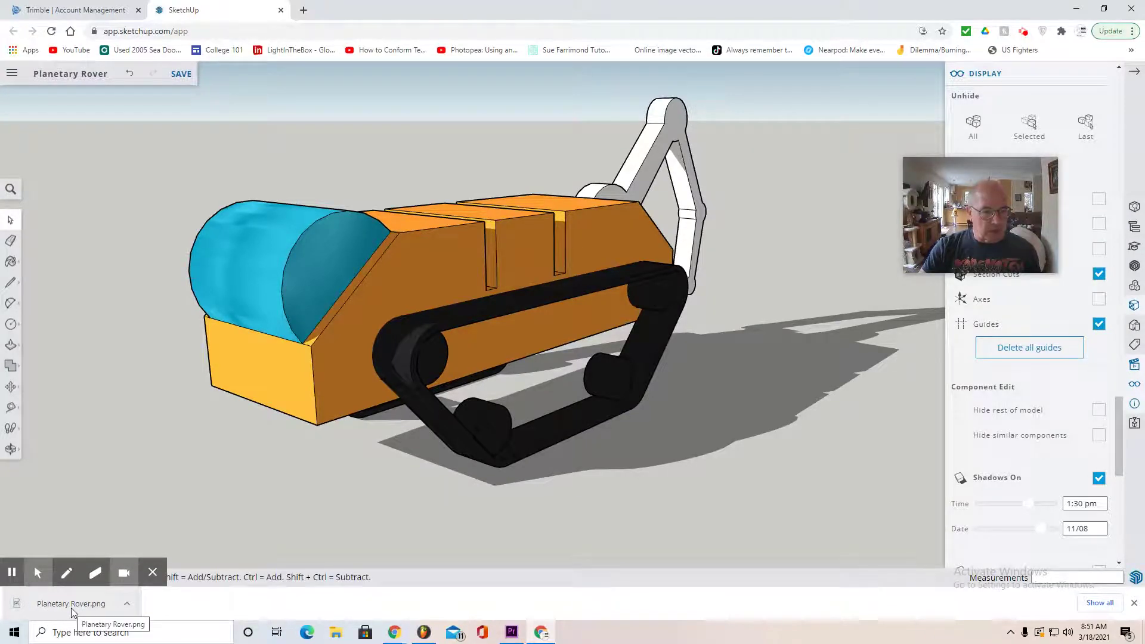
pyautogui.click(336, 632)
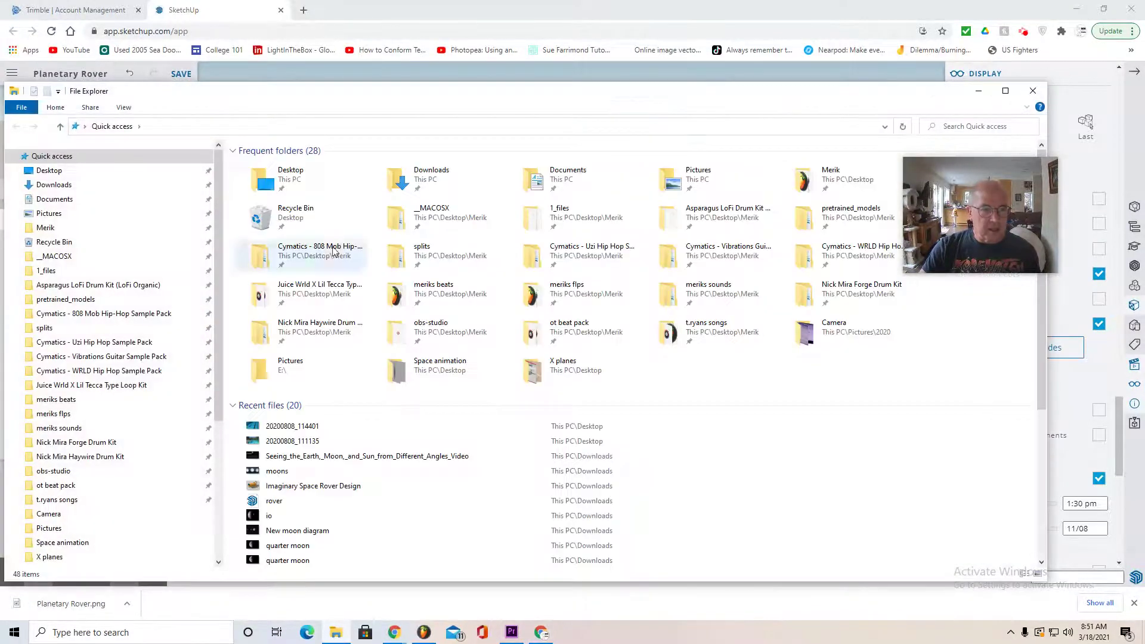
pyautogui.doubleClick(447, 180)
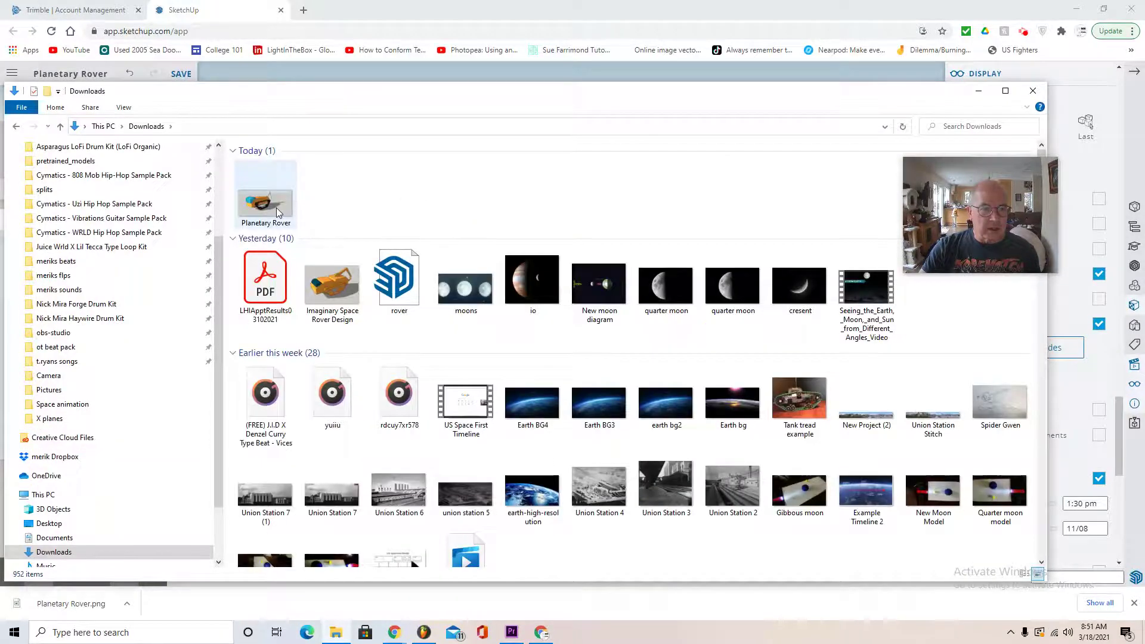
# View Planetary Rover.png in an enlarged Paint window, then bring the SketchUp rover model back.
pyautogui.doubleClick(266, 202)
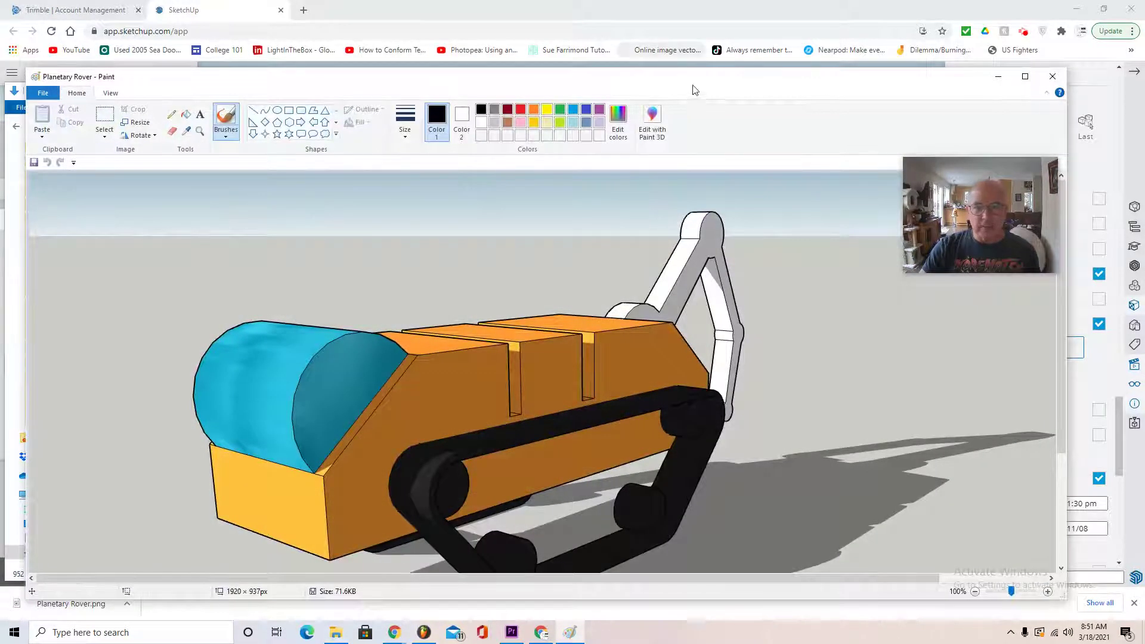
pyautogui.moveTo(694, 89); pyautogui.dragTo(694, 33)
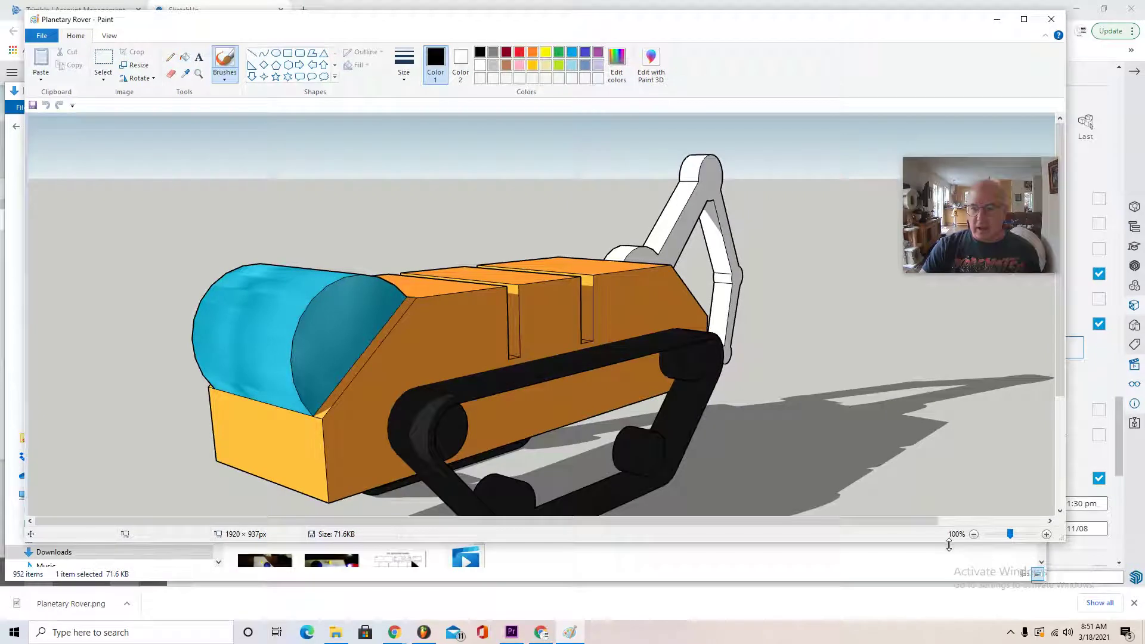
pyautogui.moveTo(949, 542); pyautogui.dragTo(949, 601)
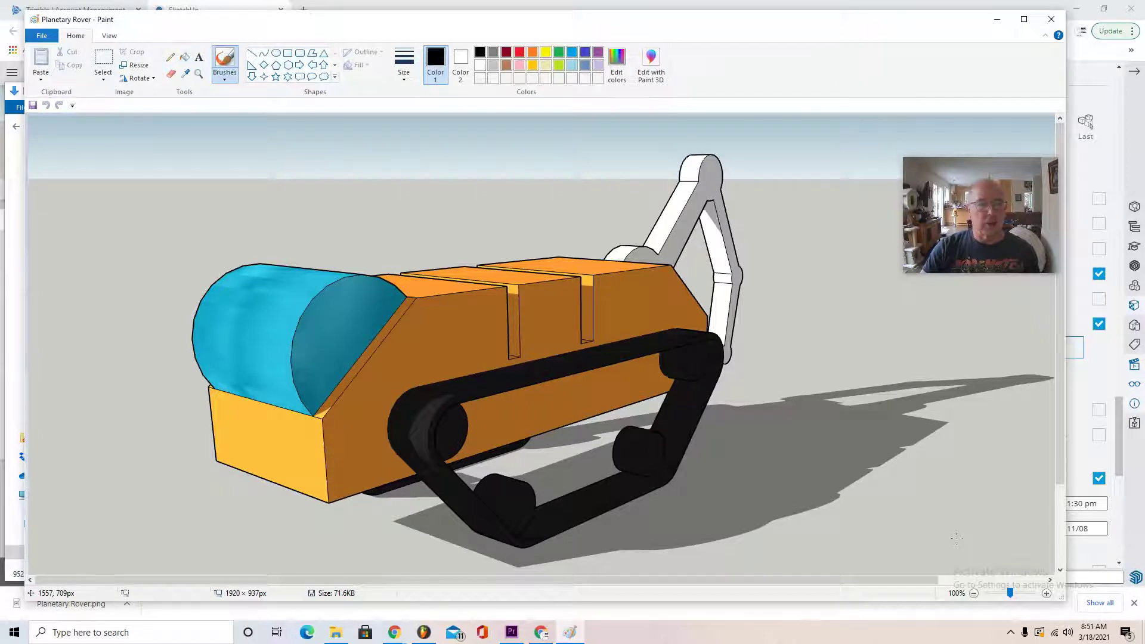
pyautogui.click(1102, 86)
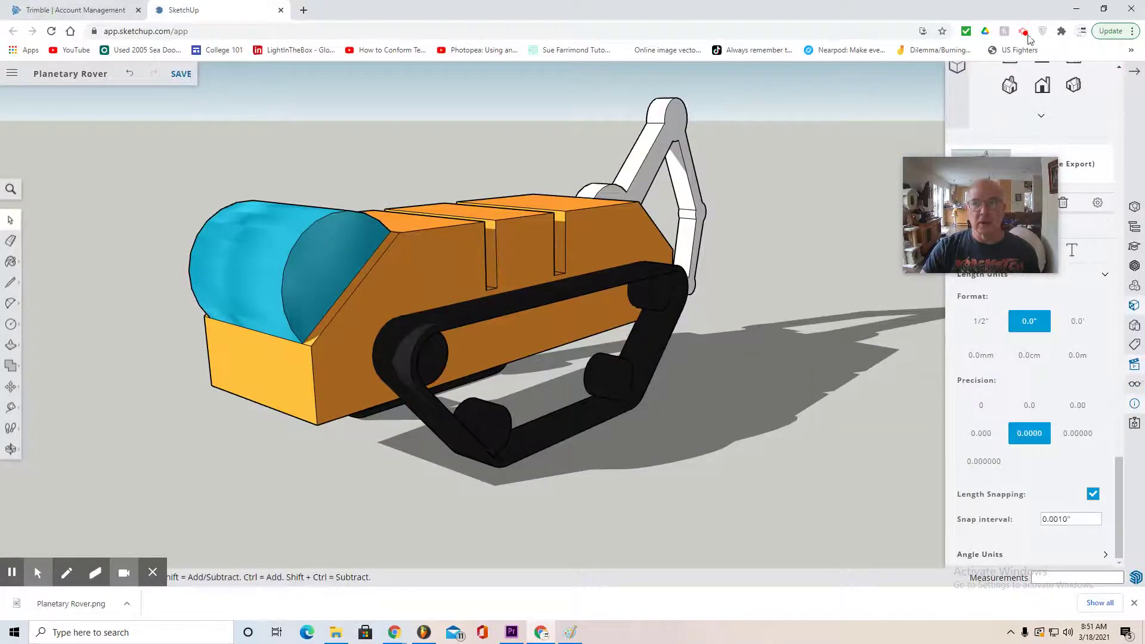